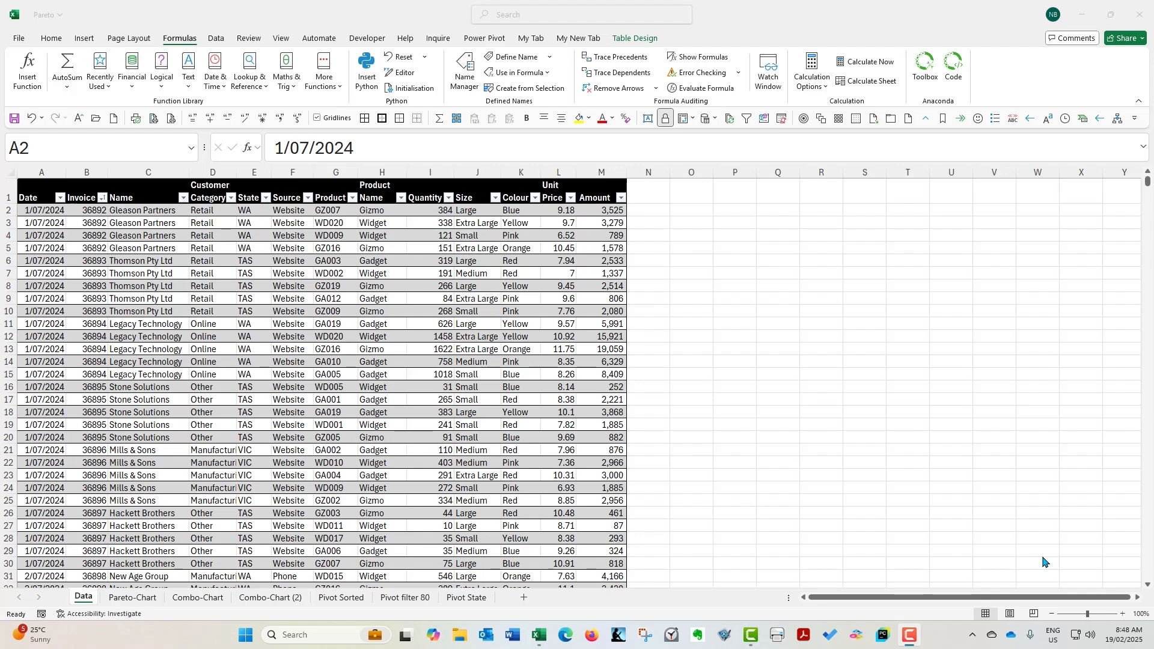
# Examine the extent of the sales table on the Data sheet, from its first rows to its last record and back
pyautogui.click(165, 258)
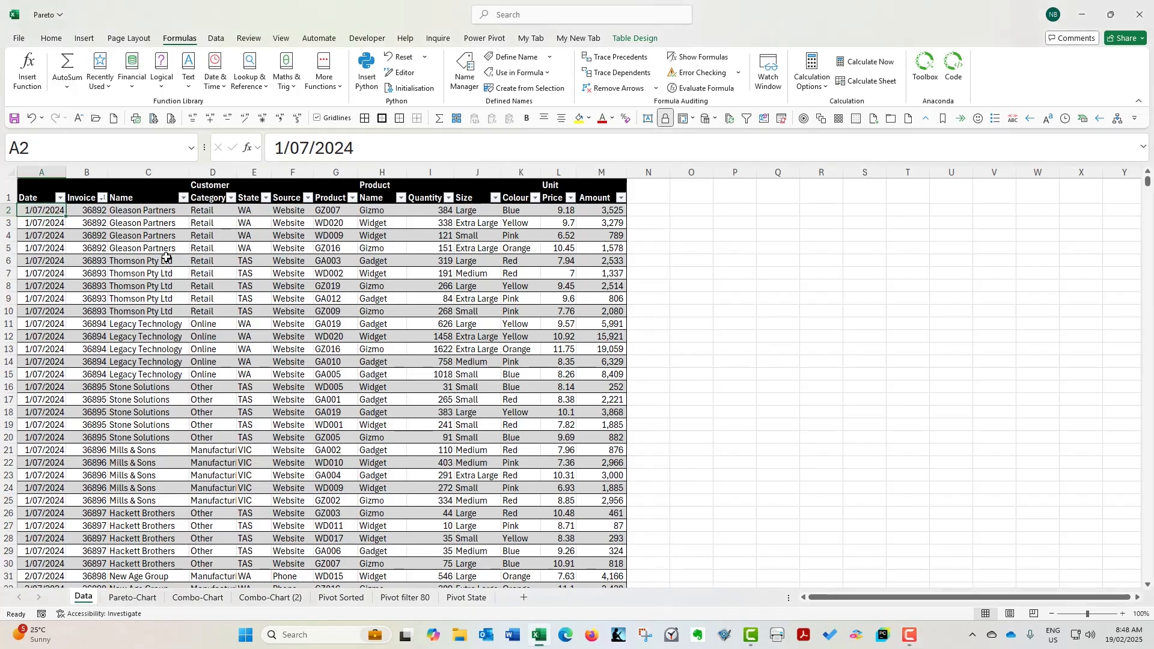
pyautogui.hotkey('ctrl', 'Down')
pyautogui.press('Down')
pyautogui.press('Down')
pyautogui.press('Down')
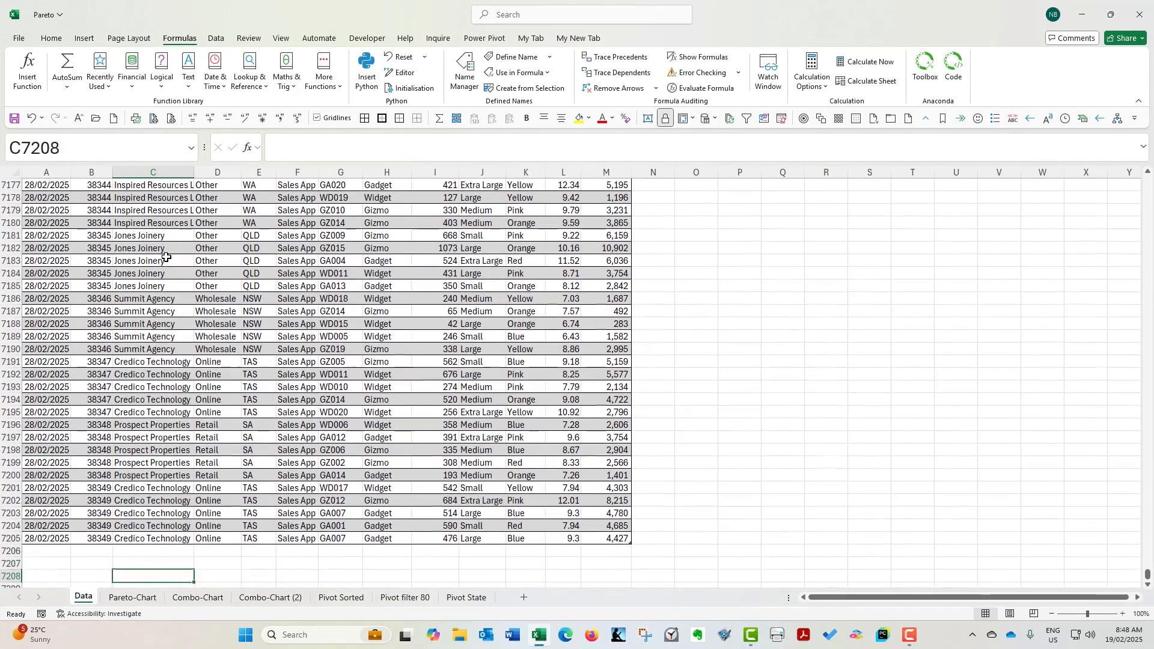
pyautogui.press('Up')
pyautogui.press('Up')
pyautogui.press('Up')
pyautogui.hotkey('ctrl', 'Up')
pyautogui.press('Down')
pyautogui.press('Down')
pyautogui.press('Down')
pyautogui.press('Down')
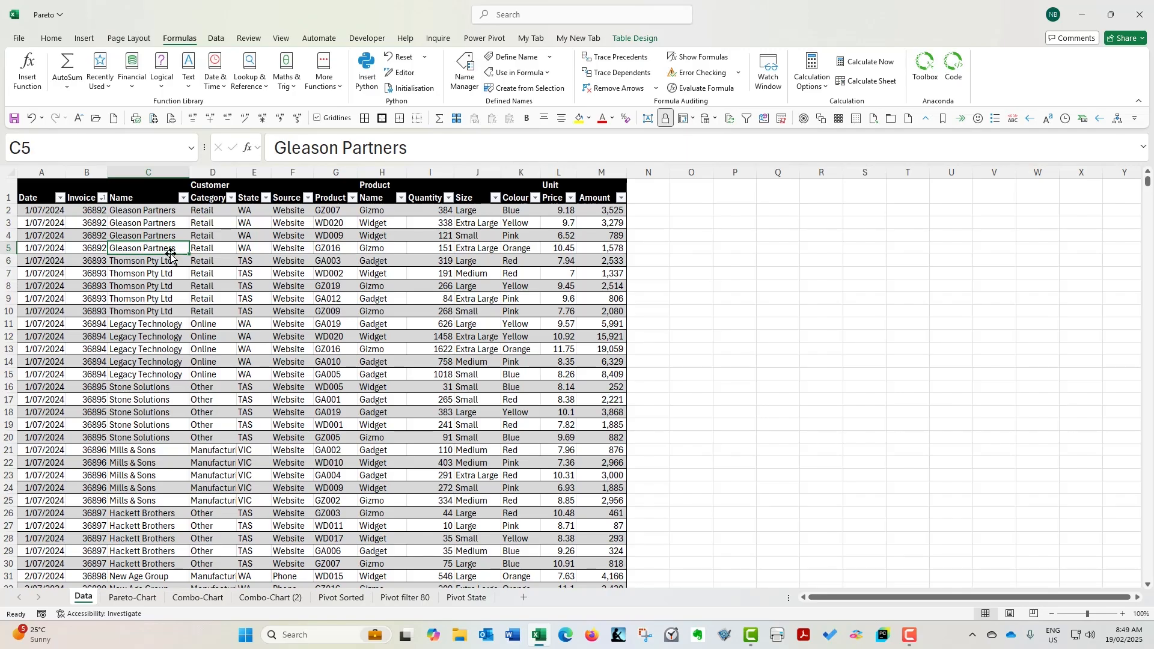
# On the Pareto-Chart sheet, move the Sales chart away to around column O and delete the formulas in A3 and B3
pyautogui.click(132, 597)
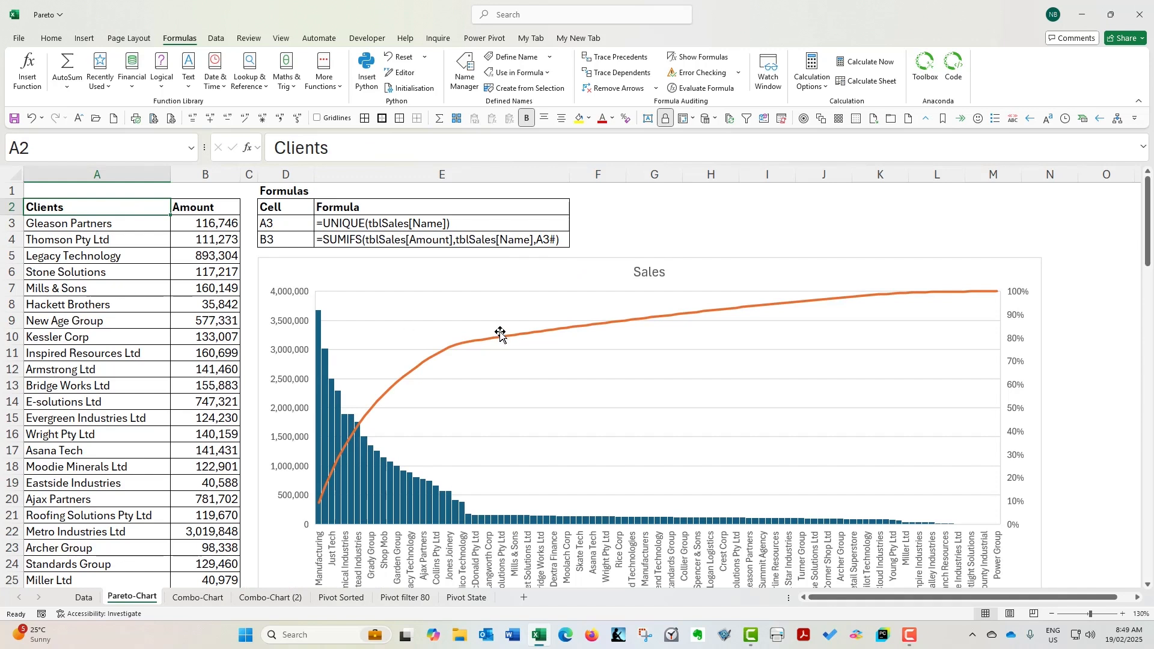
pyautogui.click(615, 250)
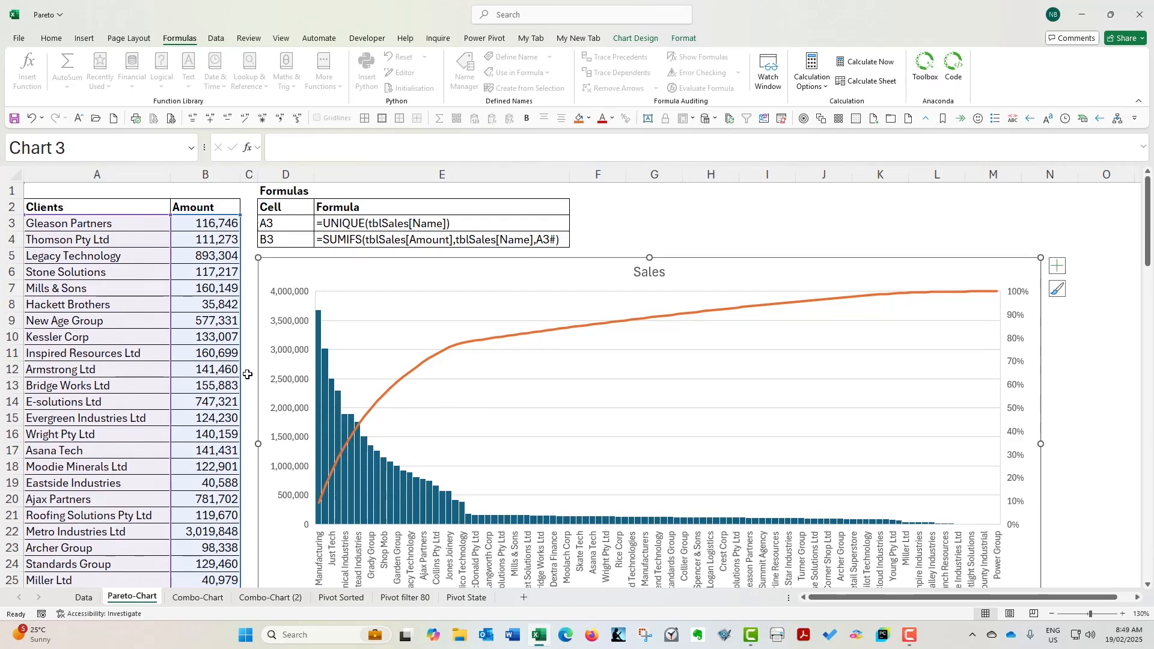
pyautogui.click(128, 223)
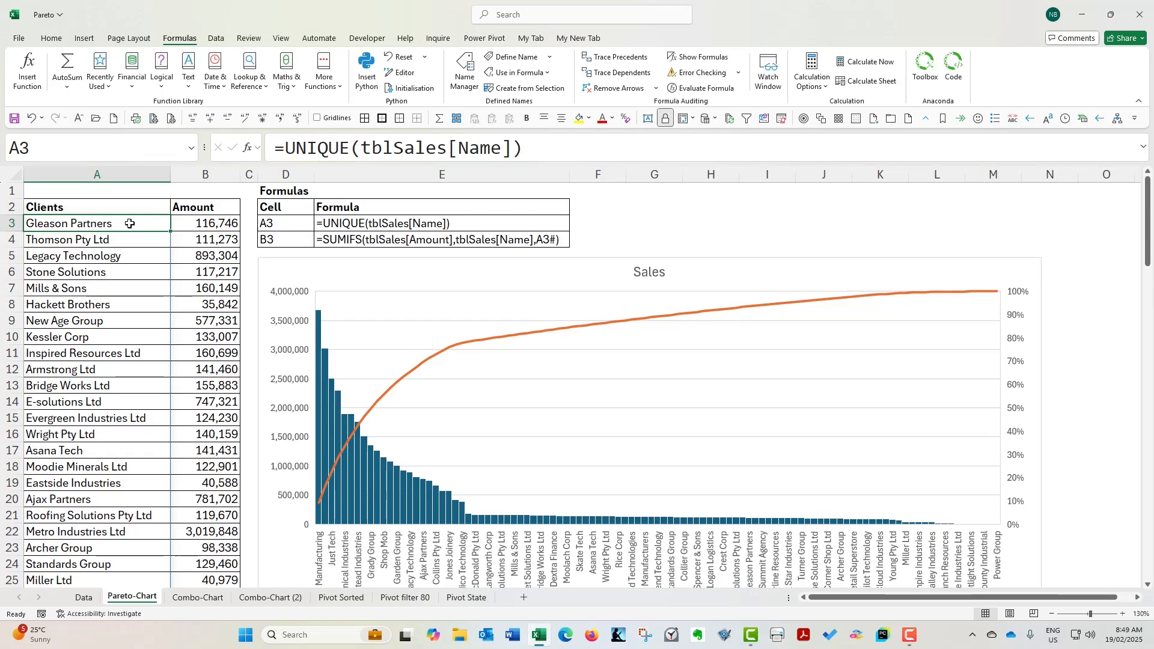
pyautogui.click(213, 224)
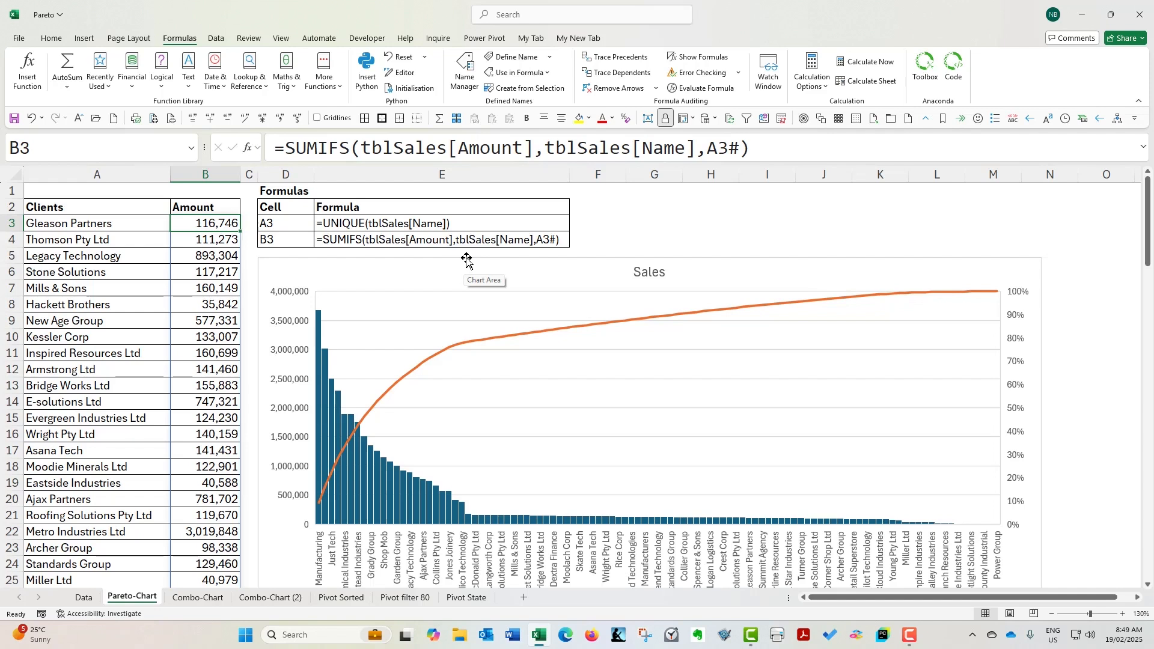
pyautogui.moveTo(294, 258); pyautogui.dragTo(926, 281)
pyautogui.moveTo(1084, 264); pyautogui.dragTo(1090, 265)
pyautogui.click(138, 225)
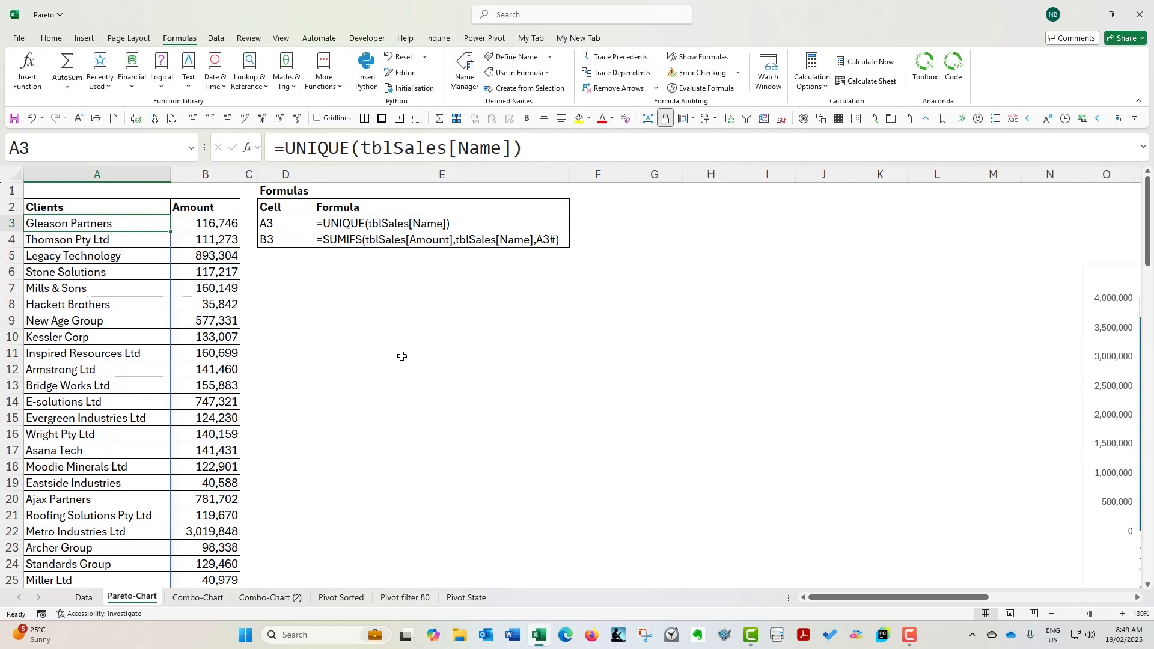
pyautogui.press('Delete')
pyautogui.press('Tab')
pyautogui.press('Delete')
# Enter =UNIQUE(tblSales[Name]) in cell A3 to list each client once, taking the Name column from the Data sheet
pyautogui.hotkey('shift', 'Tab')
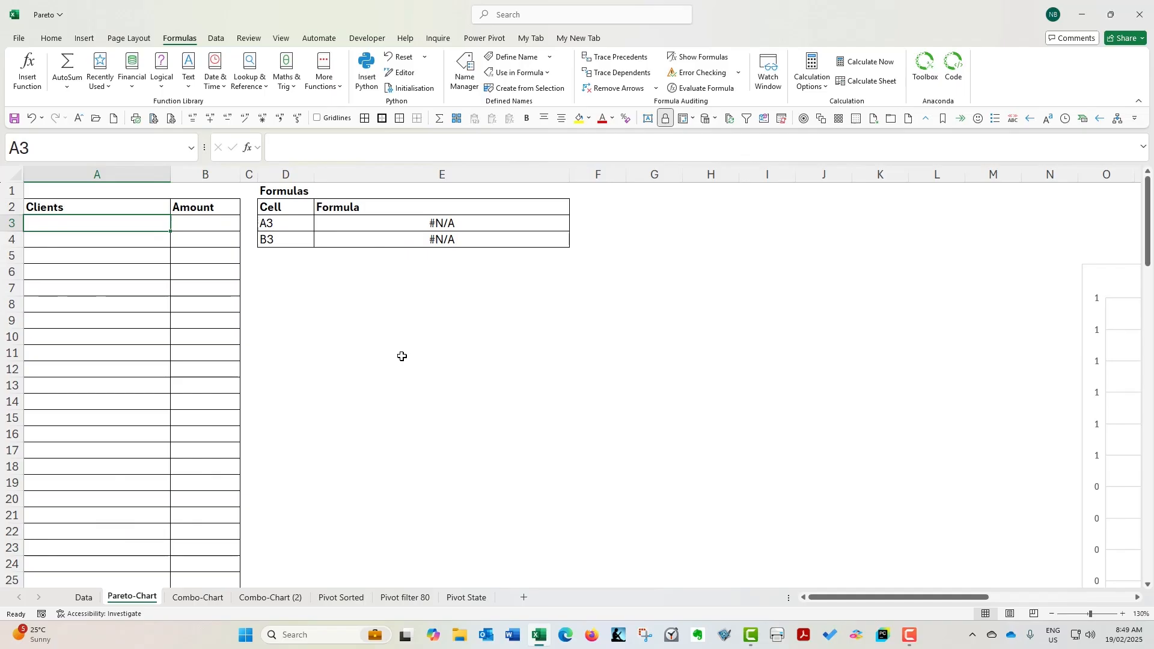
pyautogui.write('=')
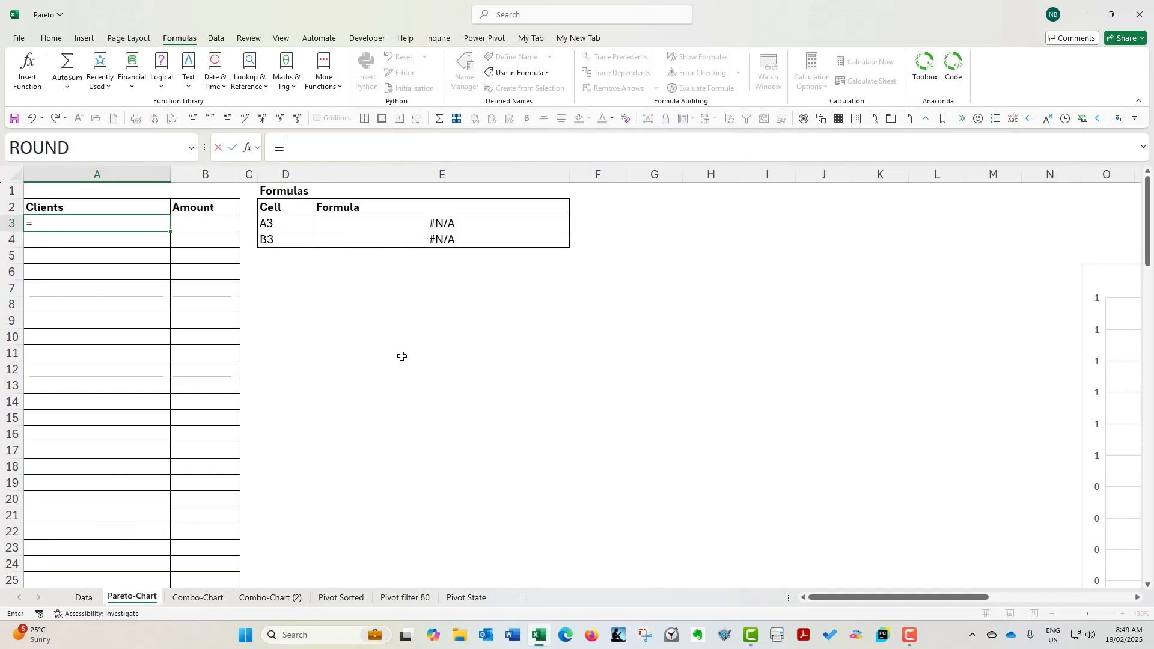
pyautogui.write('un')
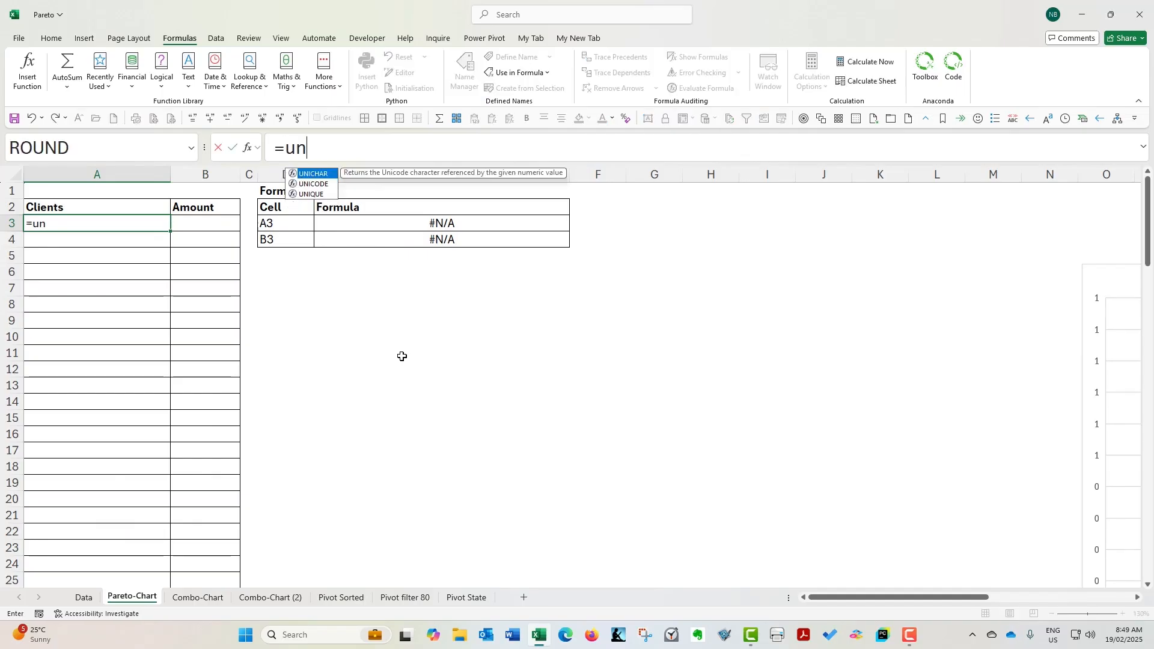
pyautogui.press('Down')
pyautogui.press('Down')
pyautogui.press('Tab')
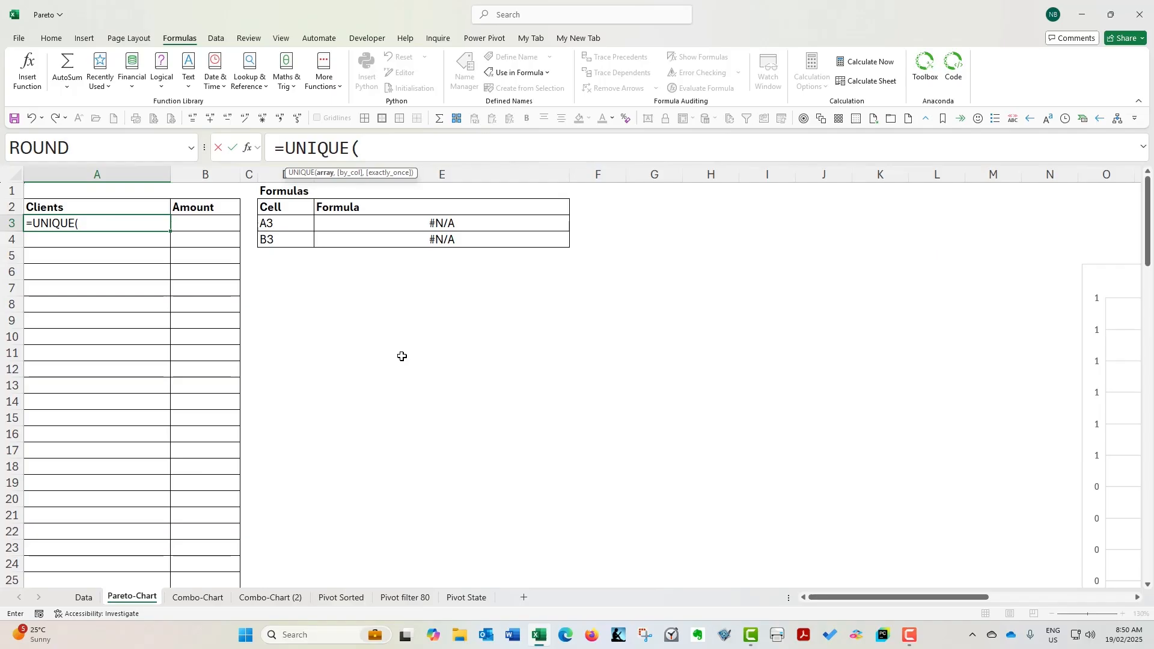
pyautogui.click(83, 597)
pyautogui.click(153, 235)
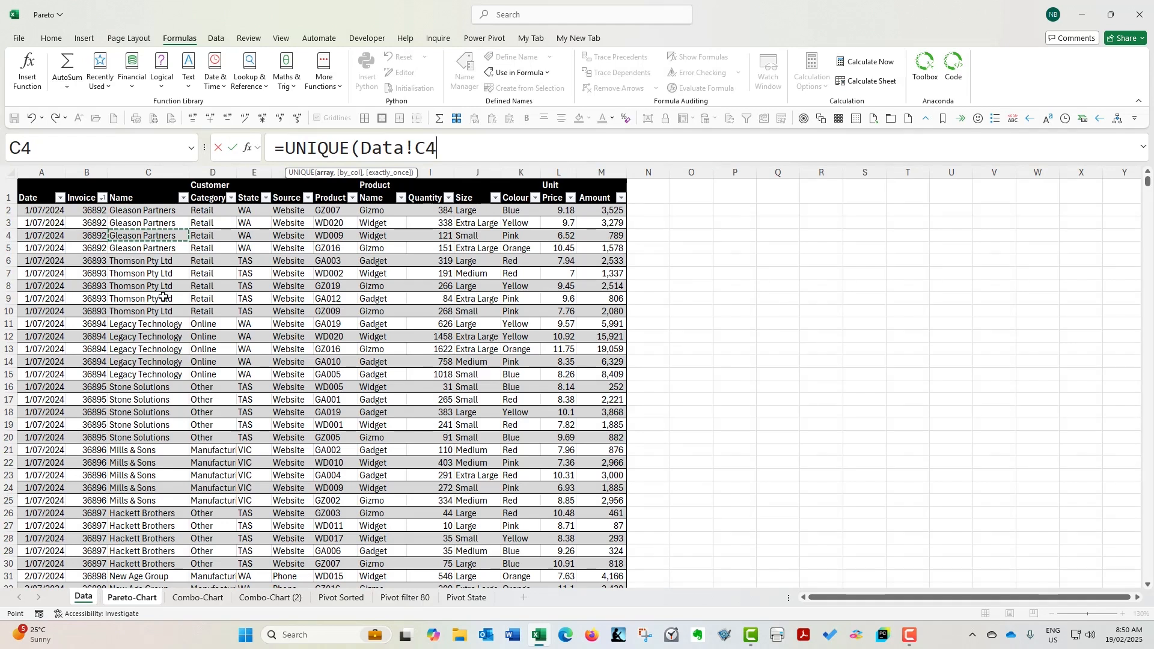
pyautogui.hotkey('ctrl', 'space')
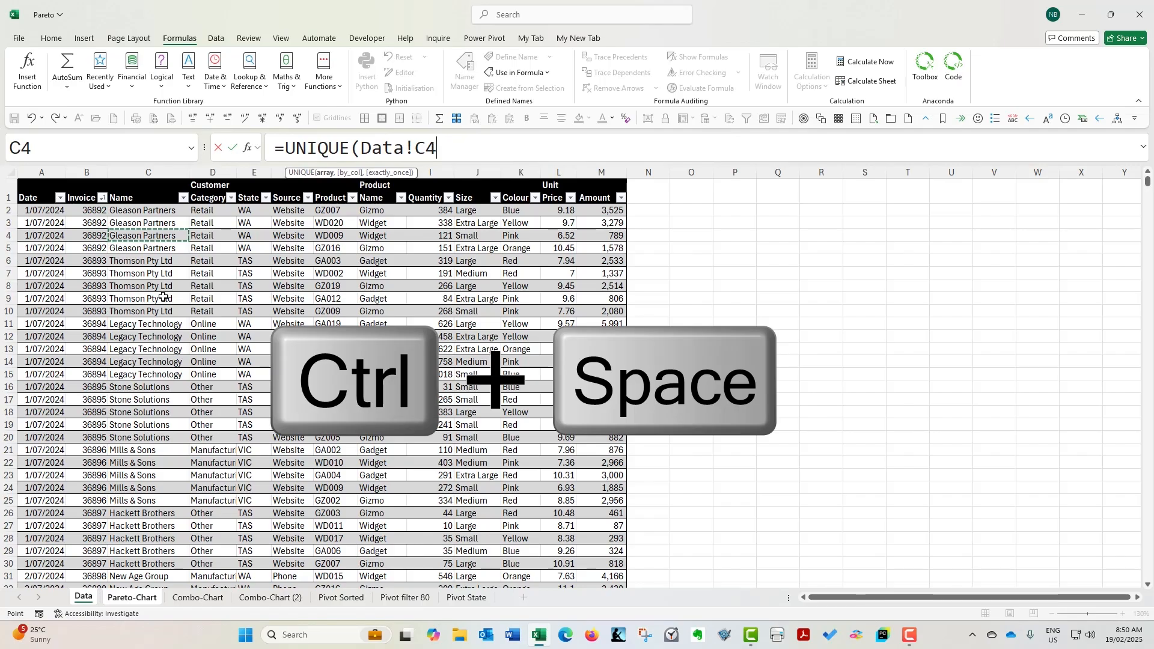
pyautogui.hotkey('ctrl', 'space')
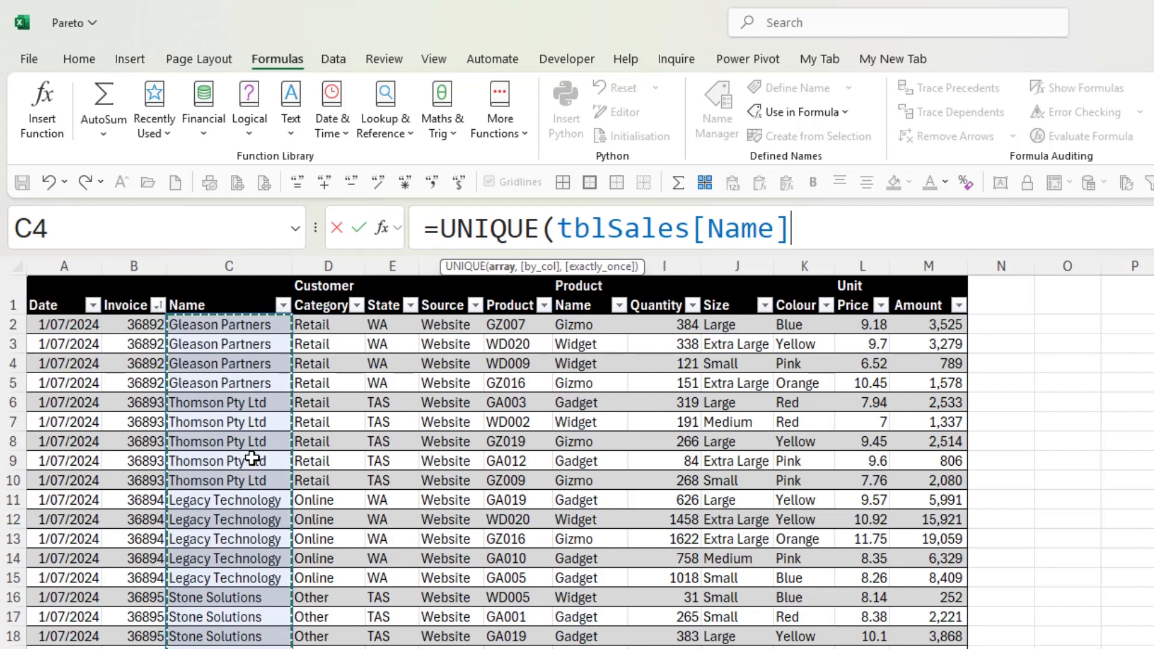
pyautogui.write(')')
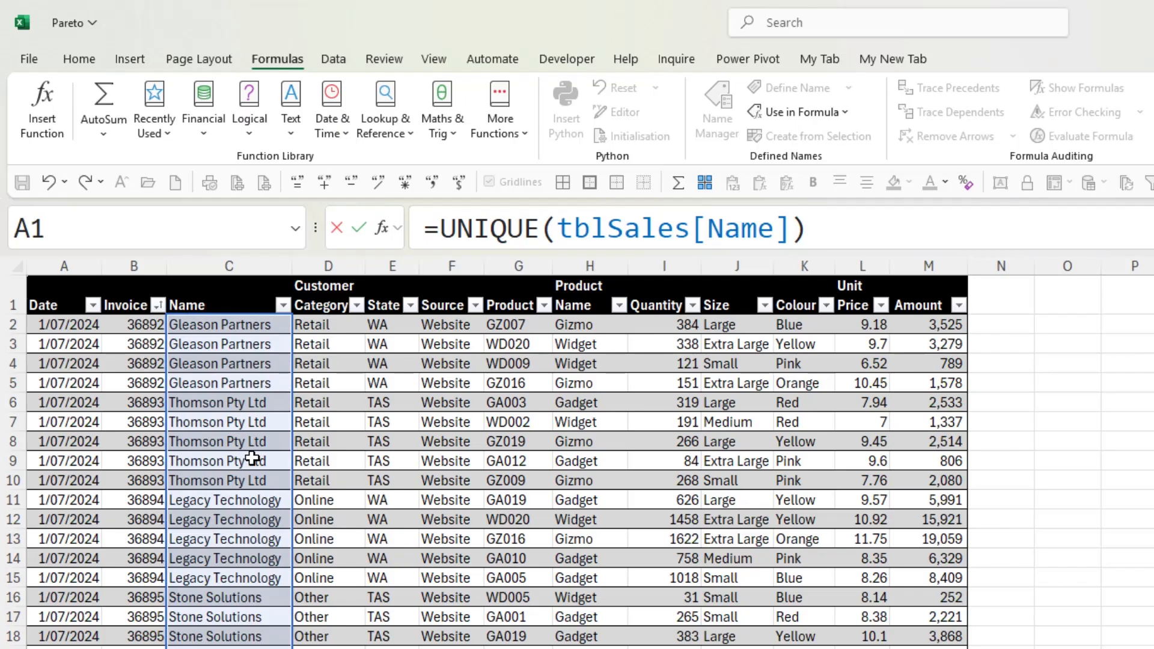
pyautogui.press('Return')
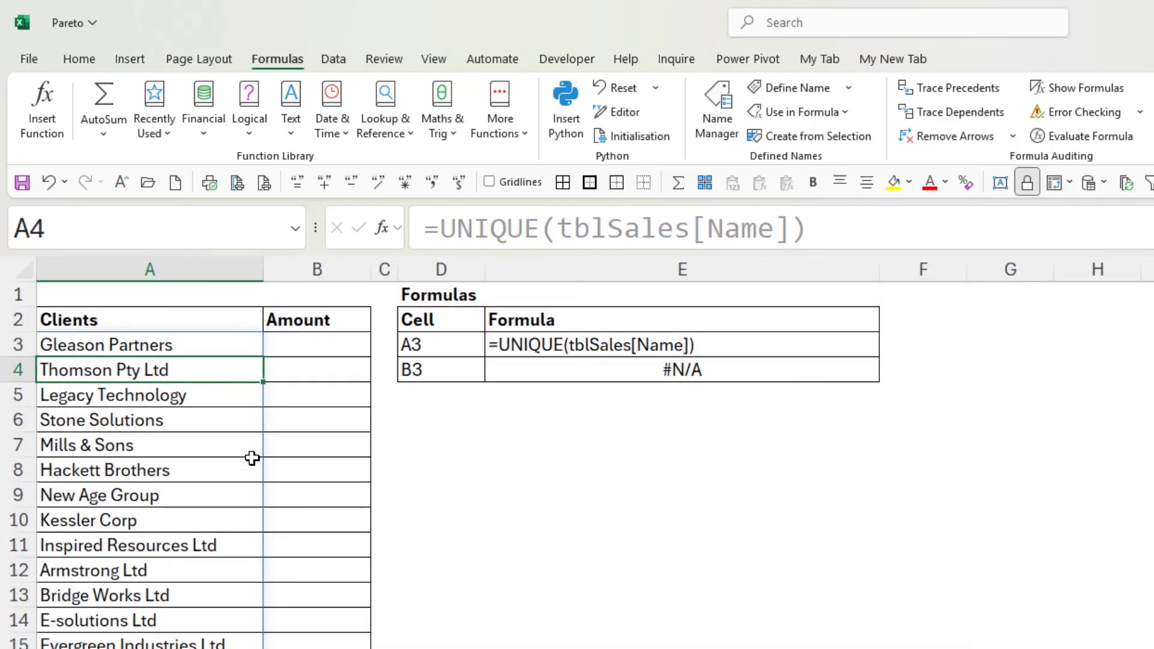
# Begin a SUMIFS formula in cell B3 with the Data sheet's Amount column, tblSales[Amount], as the sum range
pyautogui.press('Up')
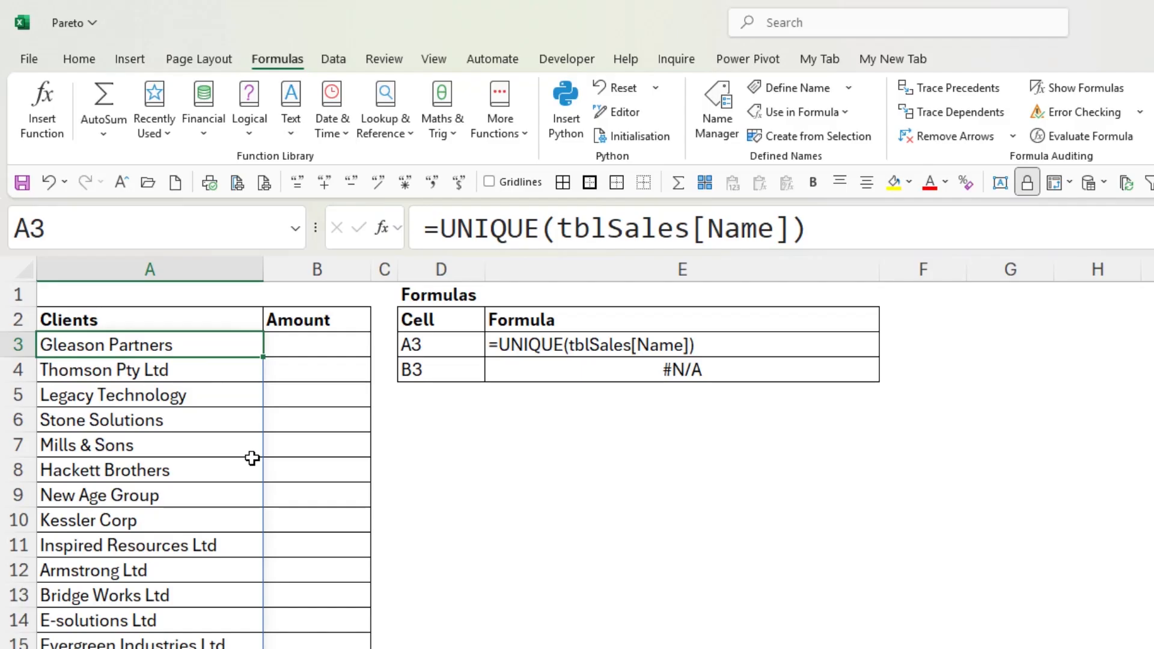
pyautogui.press('Right')
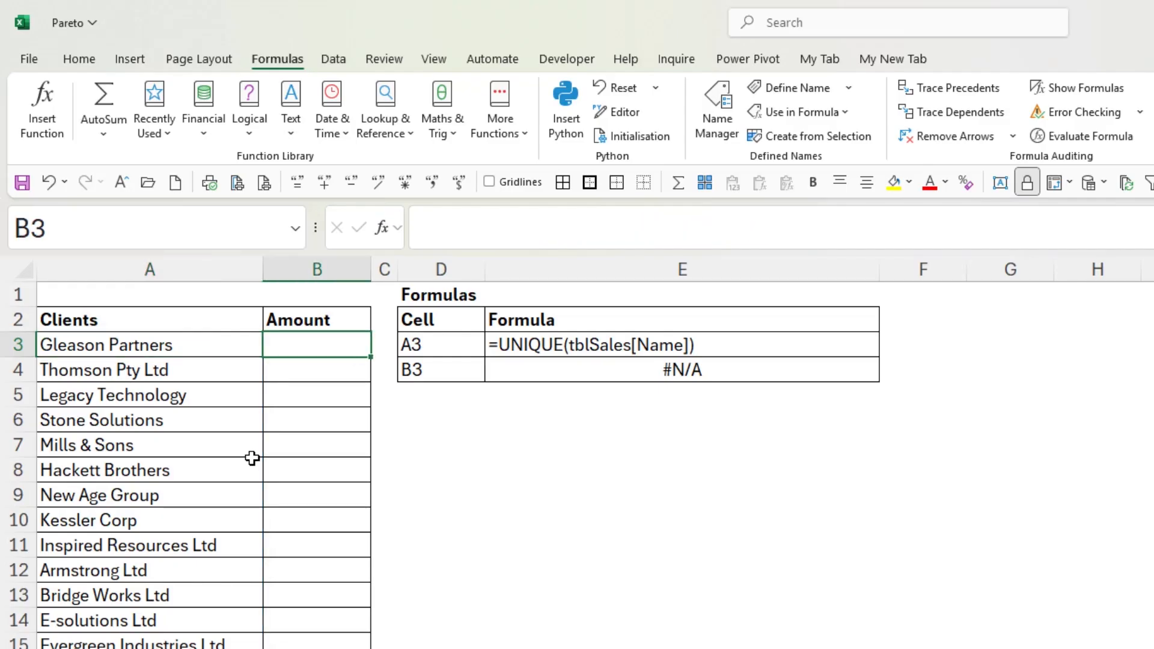
pyautogui.write('=s')
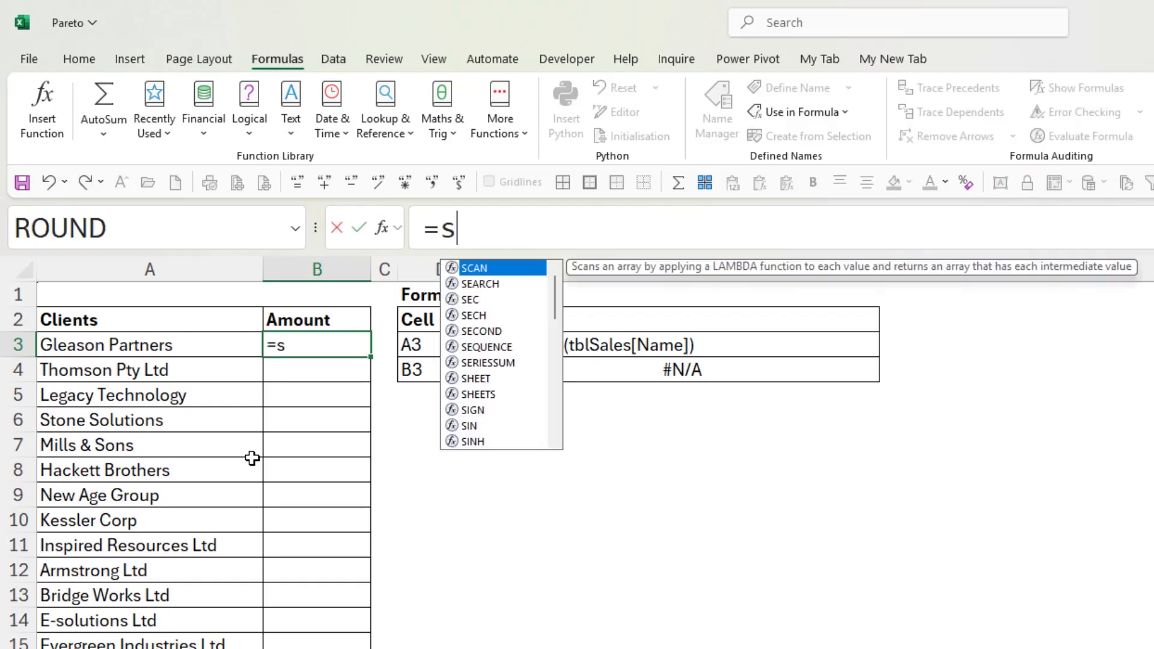
pyautogui.write('umi')
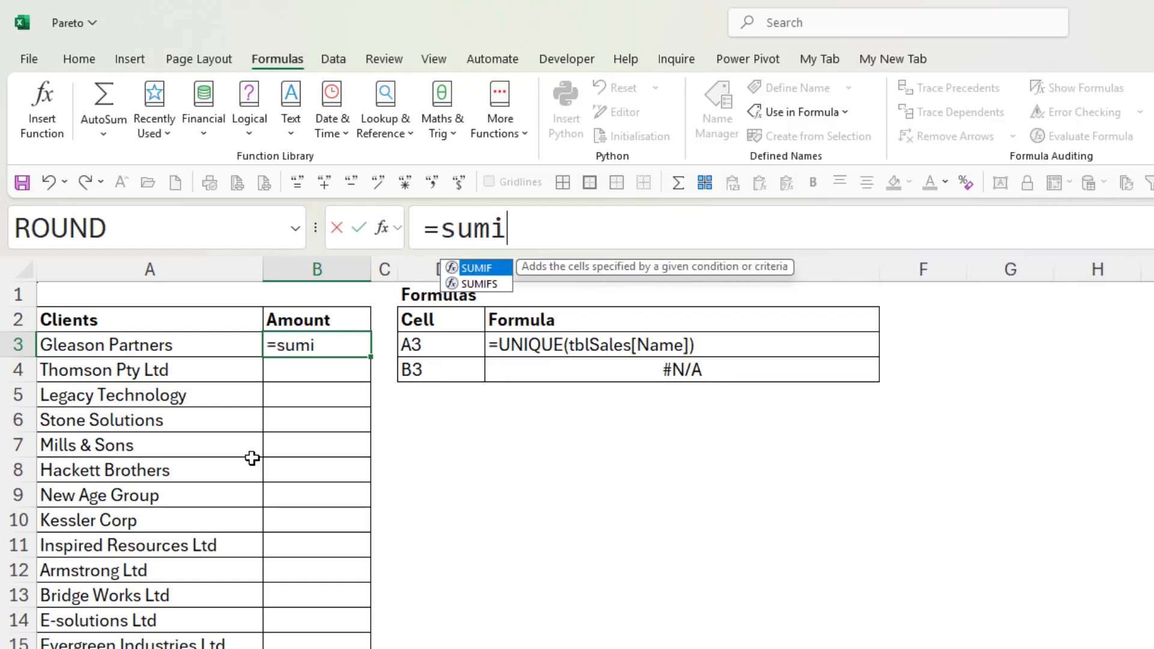
pyautogui.write('fs')
pyautogui.press('Tab')
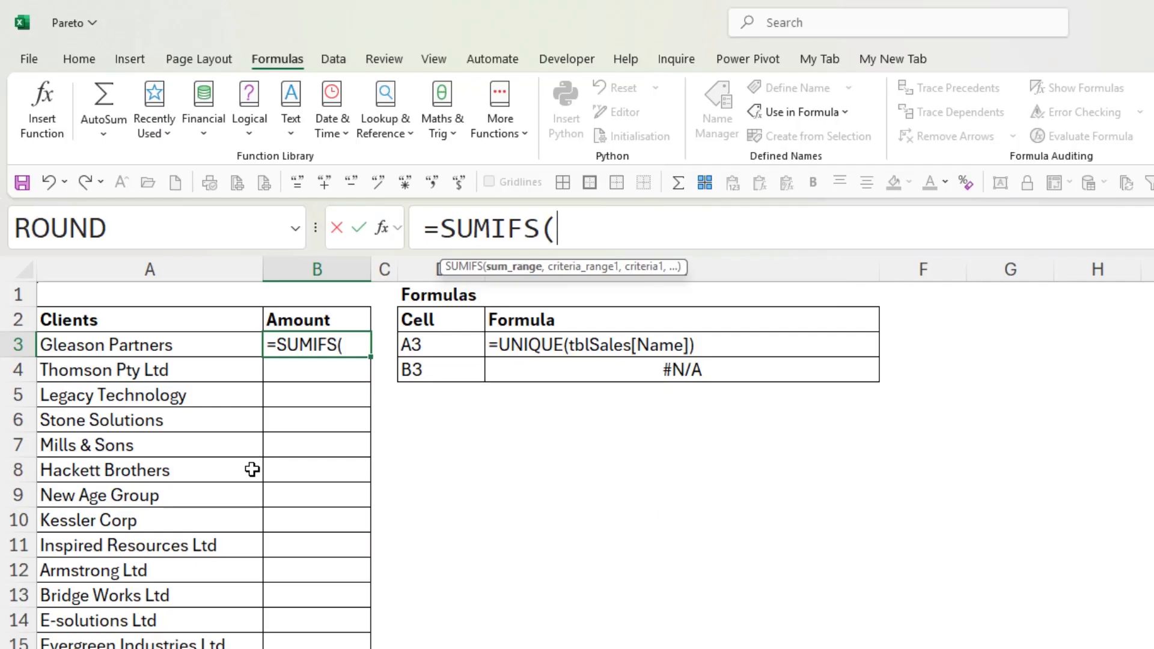
pyautogui.click(240, 648)
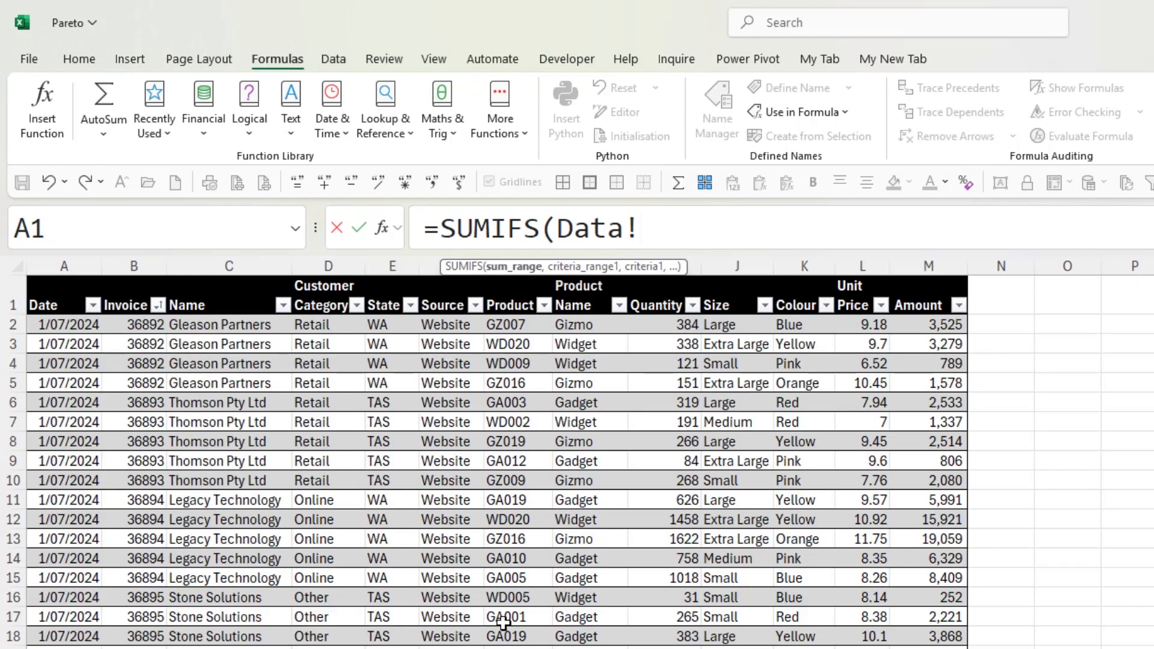
pyautogui.click(928, 323)
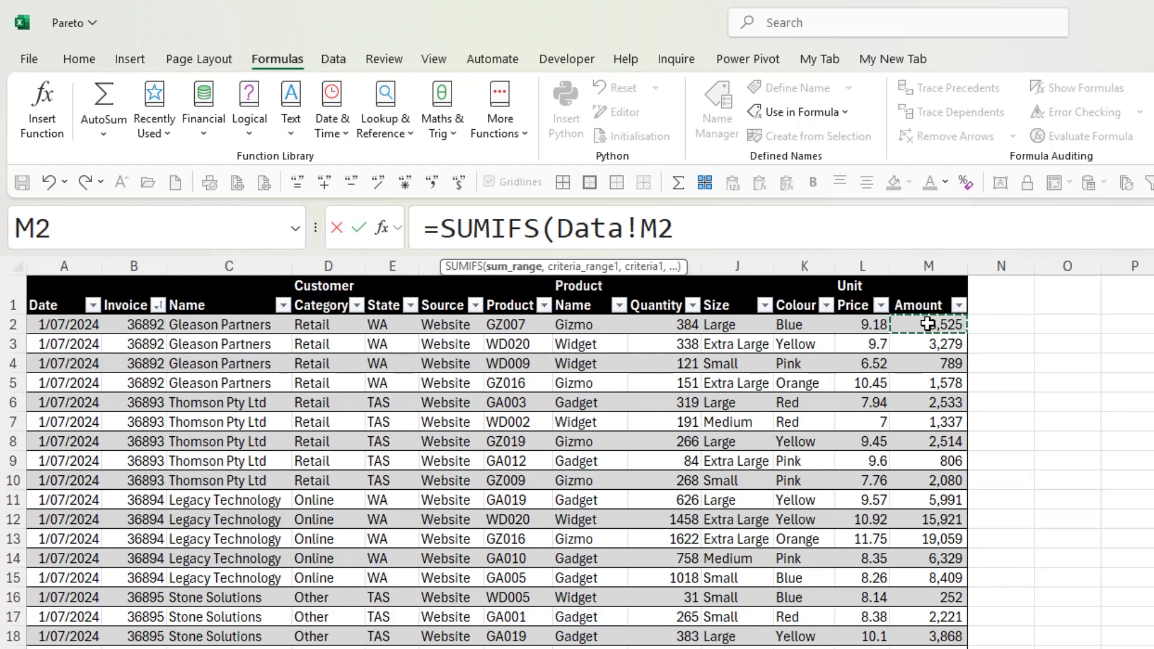
pyautogui.hotkey('ctrl', 'shift', 'Down')
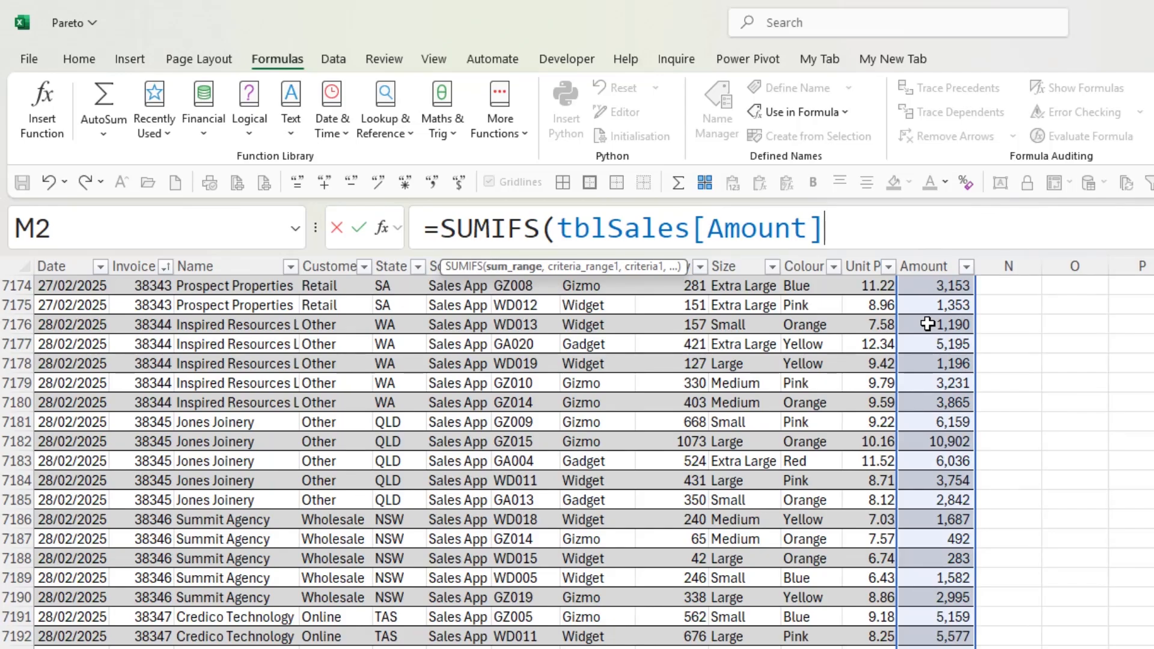
pyautogui.write(',')
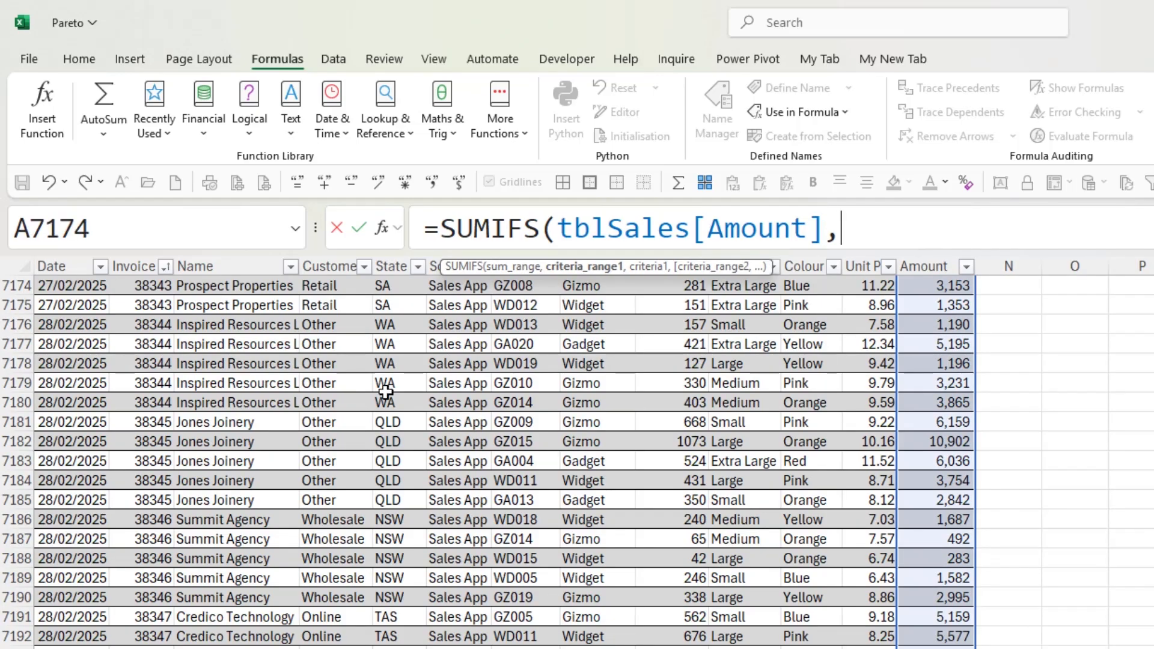
# Complete the SUMIFS formula with tblSales[Name] as the criteria range and the spill reference 'Pareto-Chart'!A3# as the criteria
pyautogui.click(233, 364)
pyautogui.hotkey('ctrl', 'space')
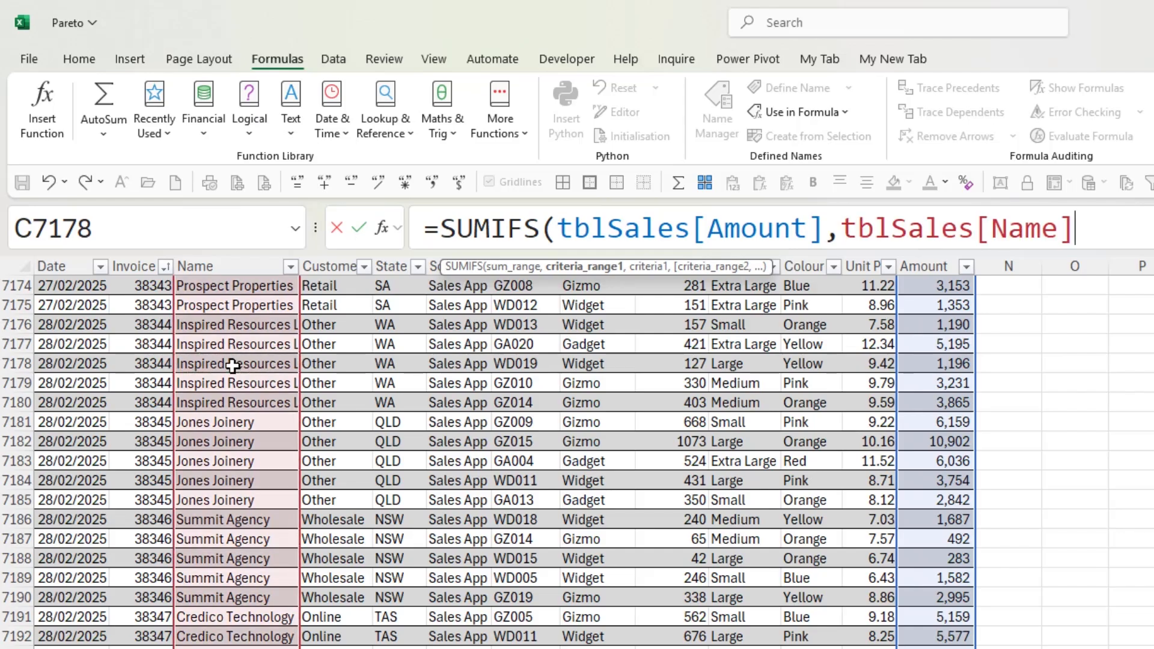
pyautogui.write(',')
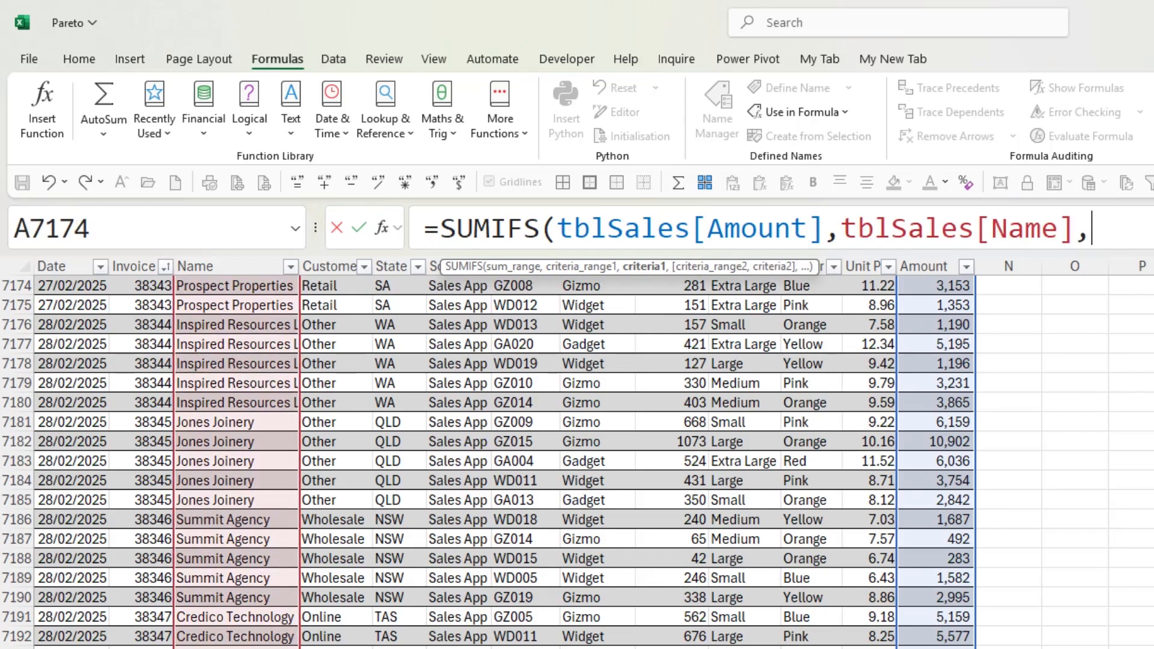
pyautogui.hotkey('ctrl', 'pageup')
pyautogui.click(232, 342)
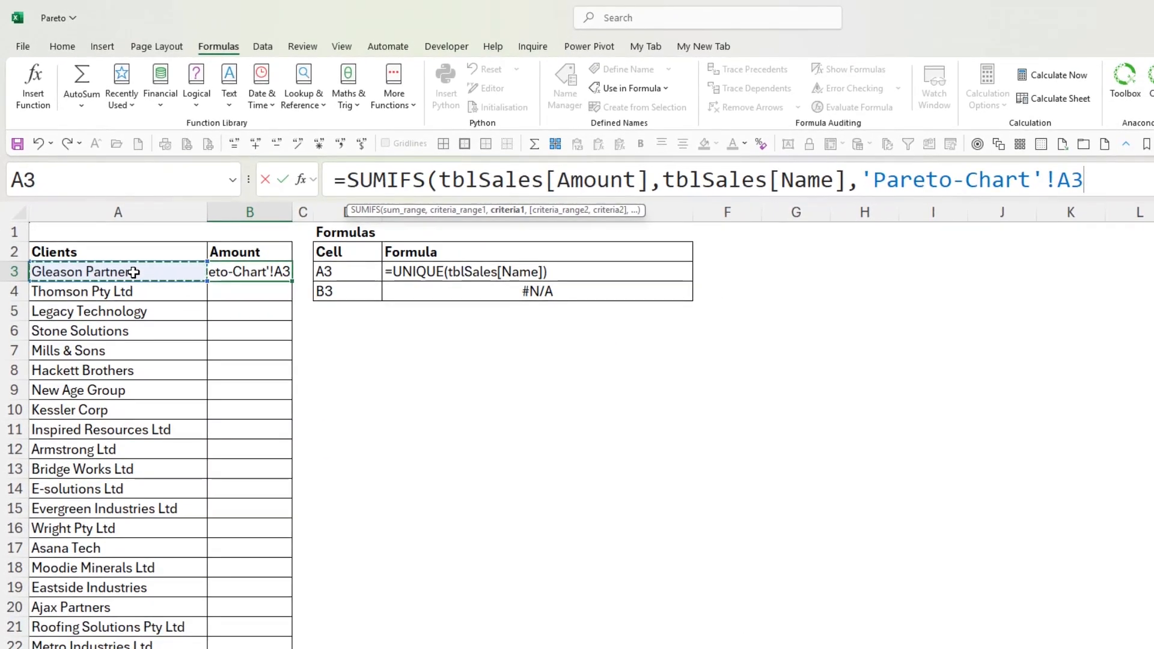
pyautogui.write('#')
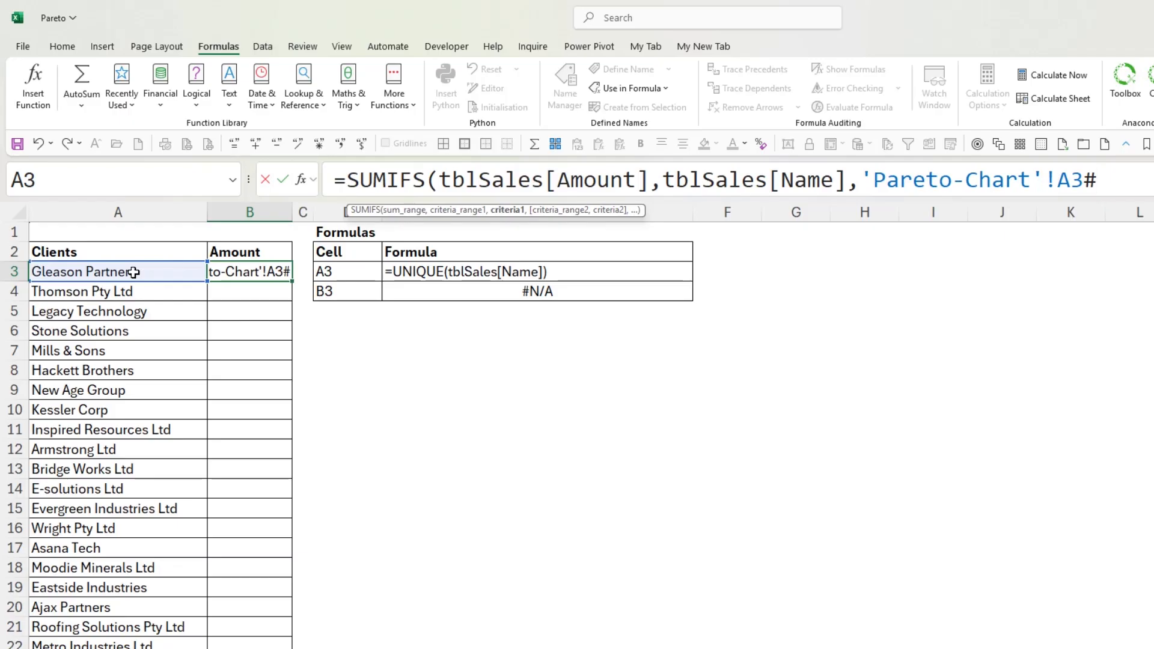
pyautogui.press('Return')
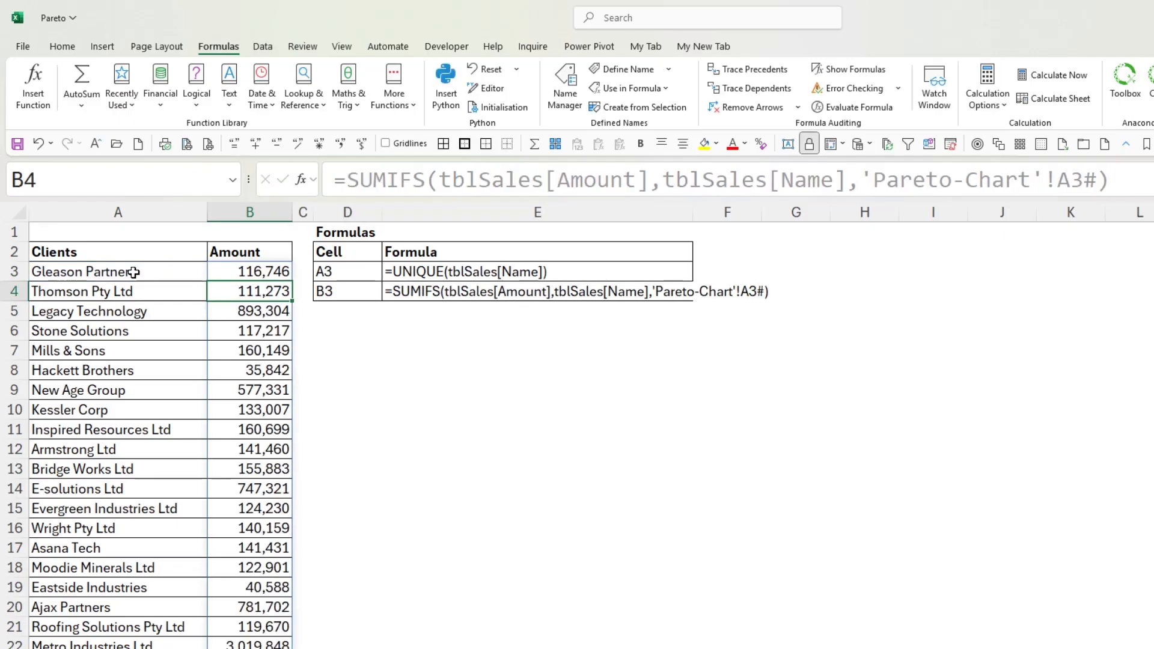
# Remove the redundant 'Pareto-Chart'! sheet reference from the SUMIFS formula in B3, so its criteria is just A3#
pyautogui.press('Up')
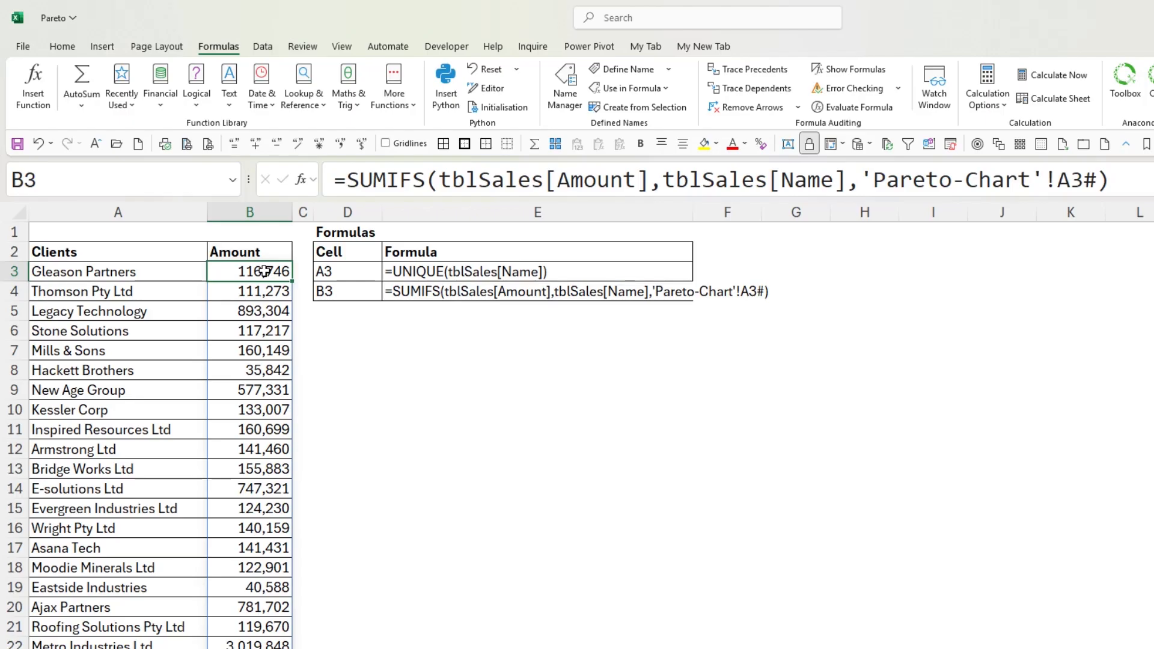
pyautogui.moveTo(864, 178); pyautogui.dragTo(1047, 177)
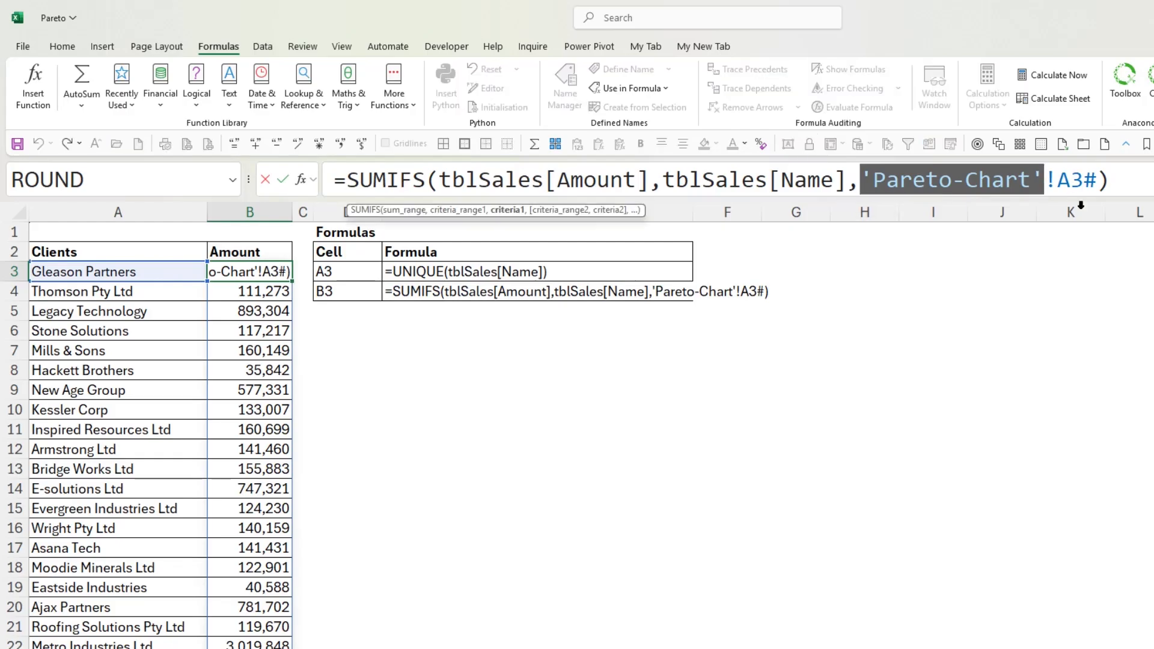
pyautogui.moveTo(1083, 212); pyautogui.dragTo(1106, 215)
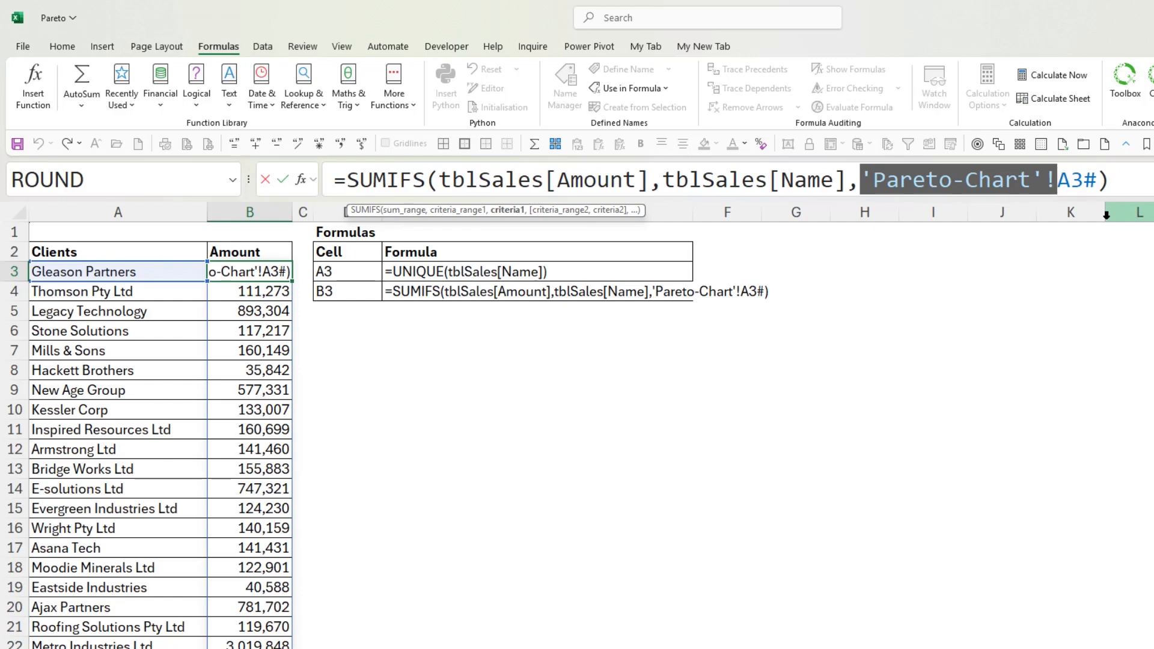
pyautogui.press('BackSpace')
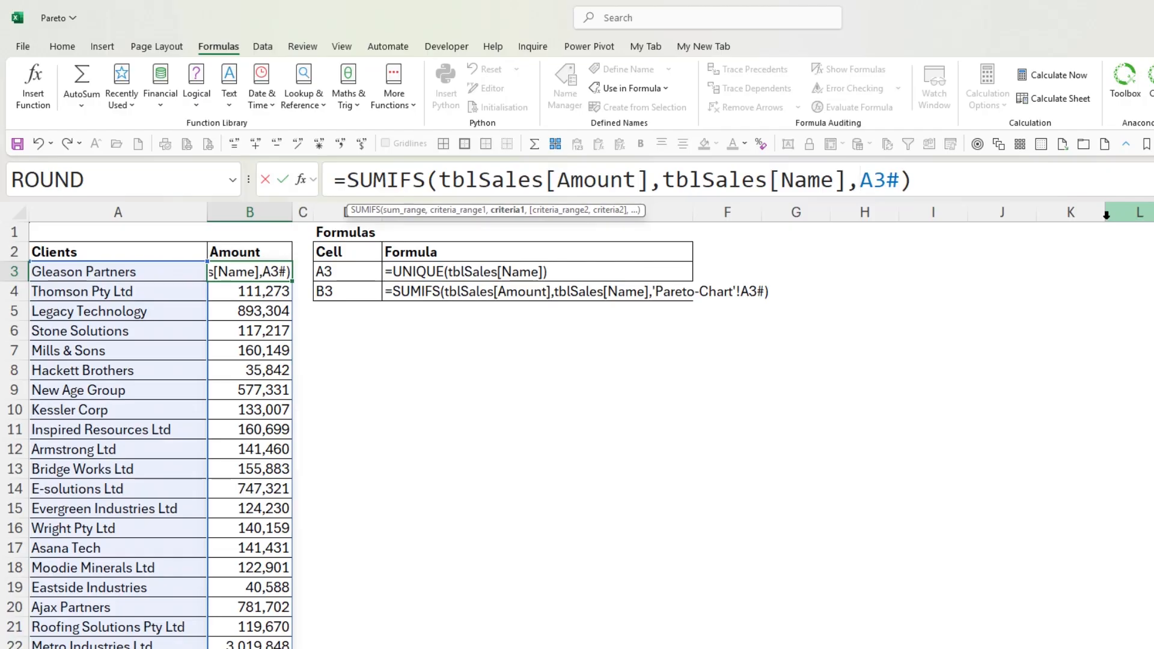
pyautogui.click(282, 179)
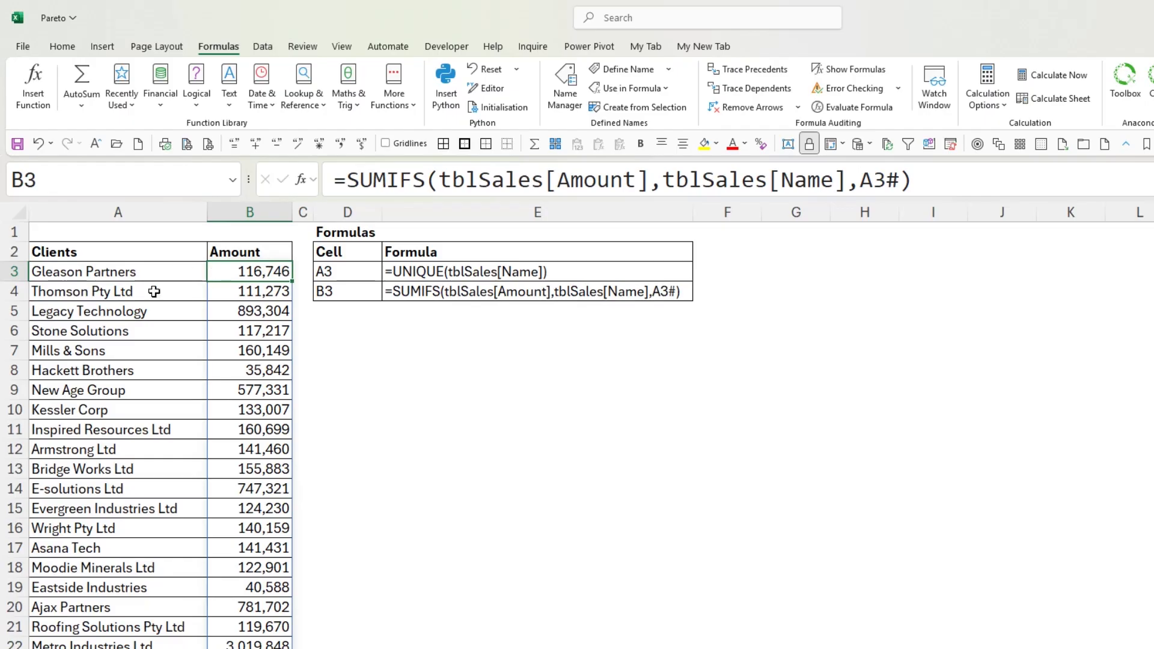
# Insert the recommended Pareto chart based on the client names and amounts from A3:B3 down to the last row
pyautogui.click(168, 274)
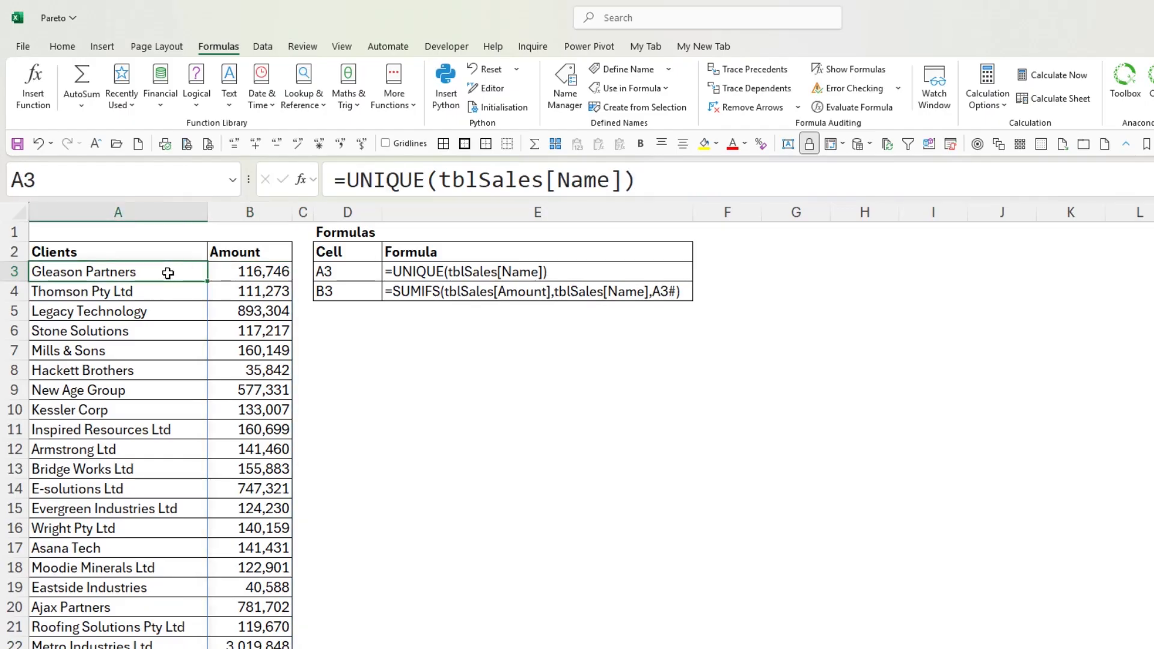
pyautogui.click(242, 273)
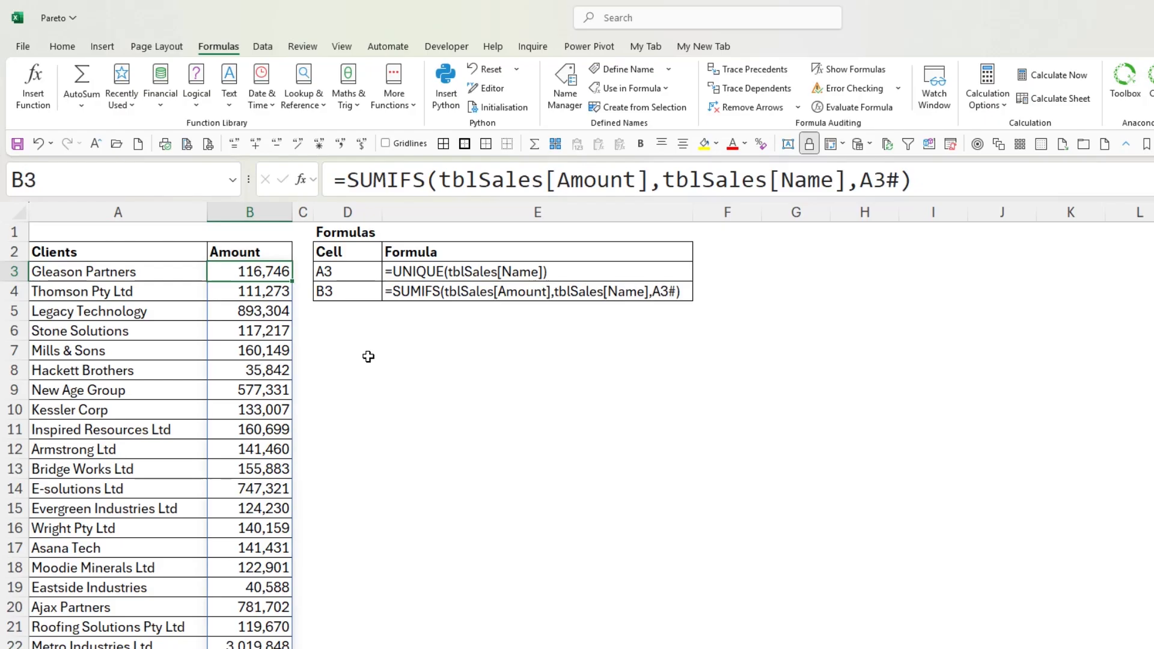
pyautogui.click(177, 278)
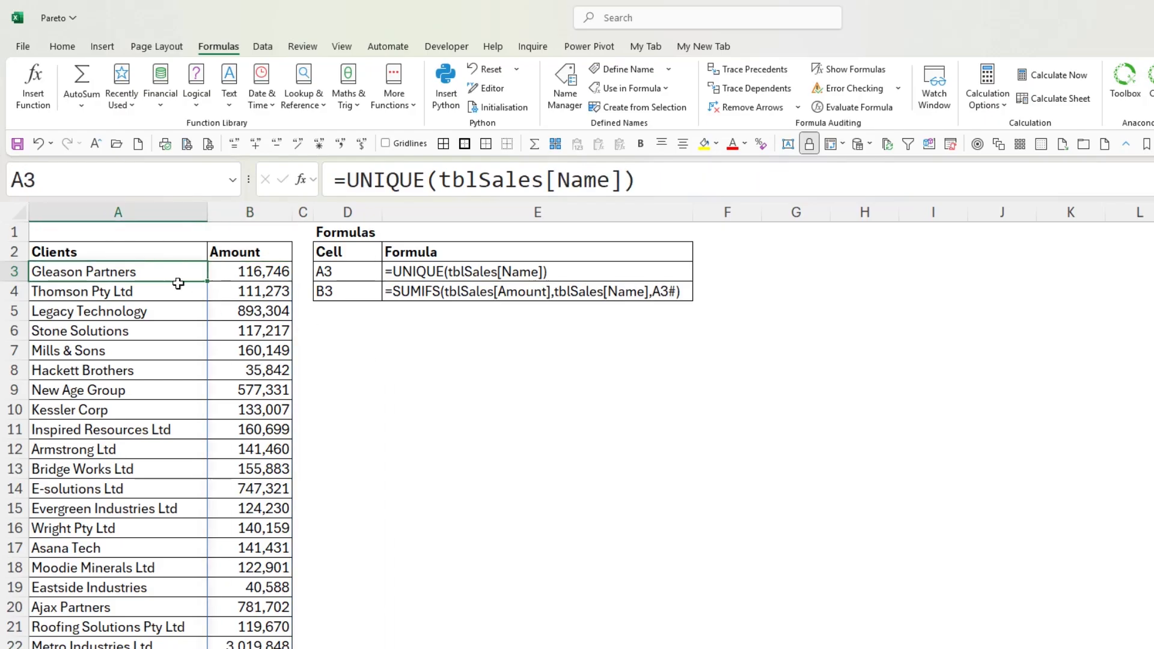
pyautogui.hotkey('shift', 'Right')
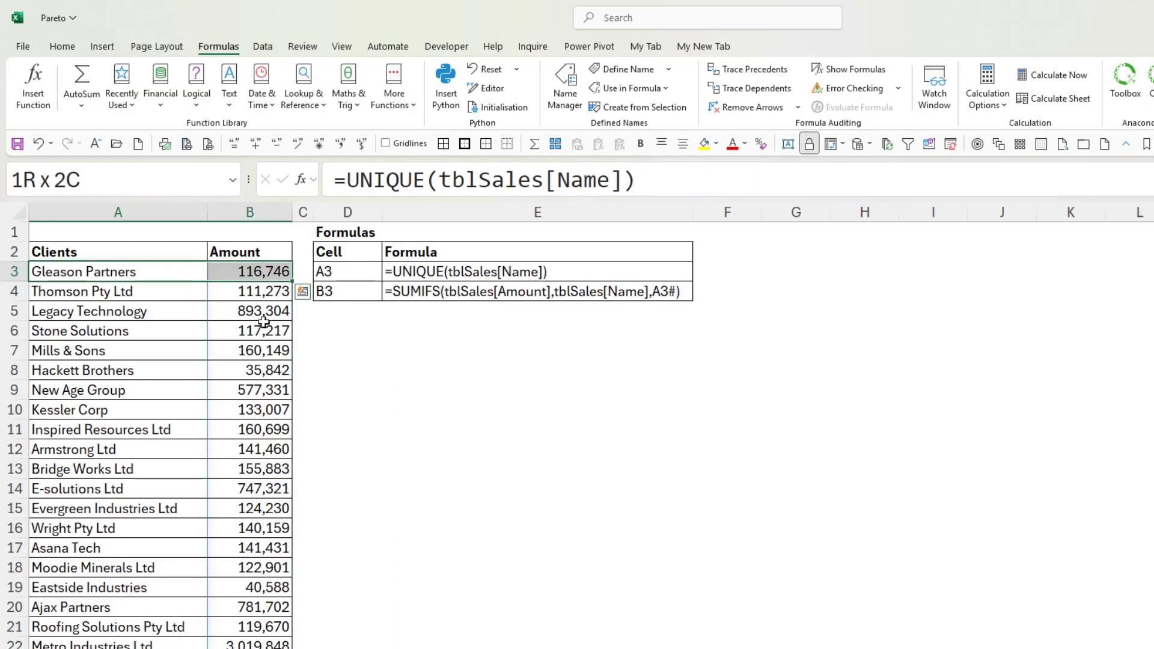
pyautogui.hotkey('ctrl', 'shift', 'Down')
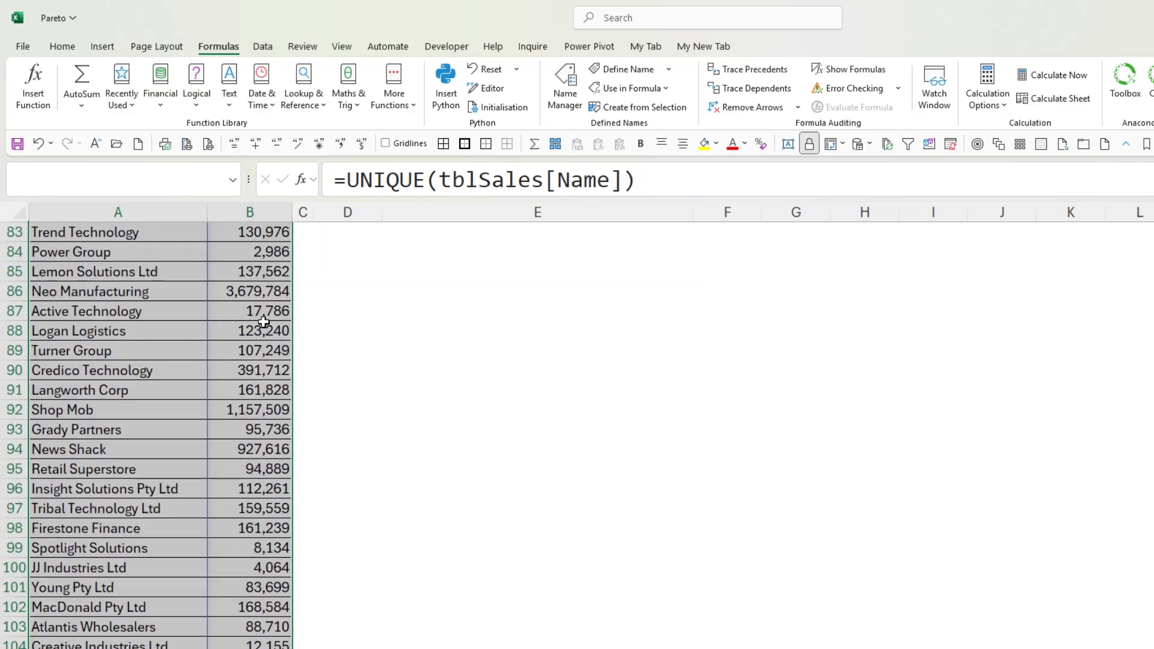
pyautogui.click(102, 47)
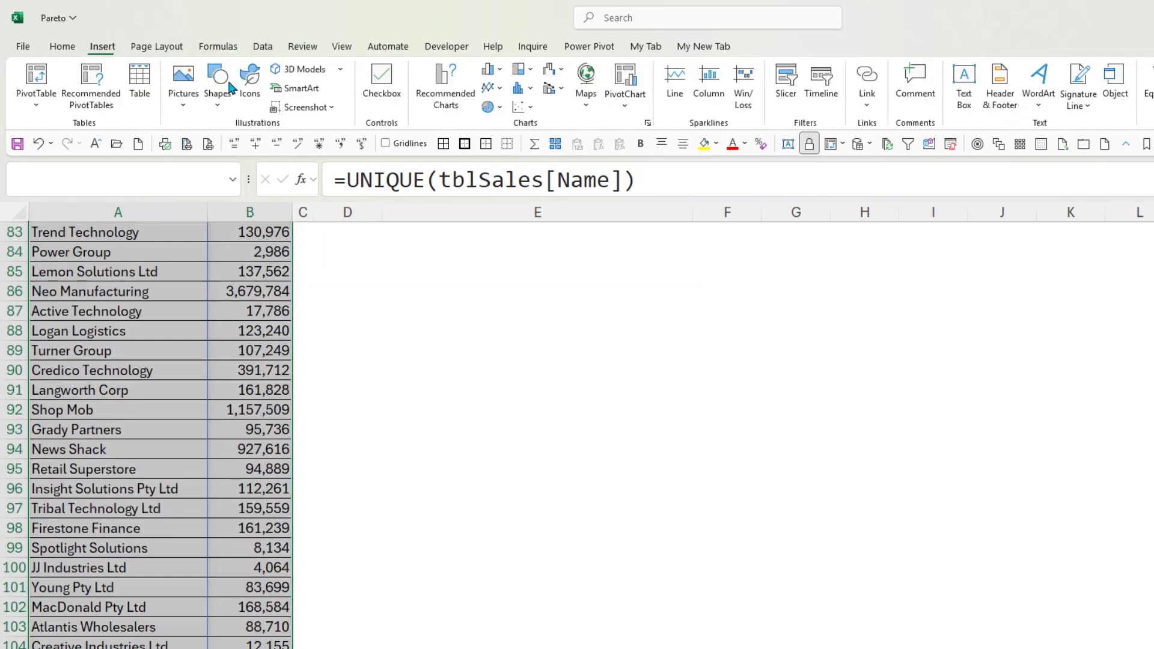
pyautogui.click(442, 84)
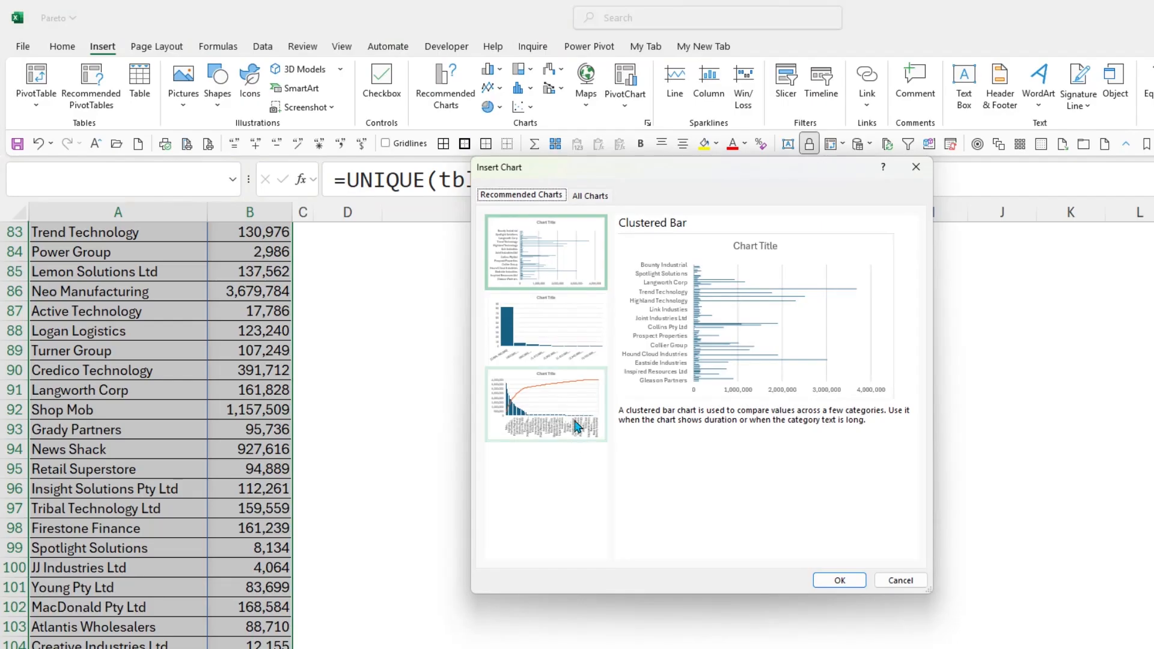
pyautogui.click(558, 394)
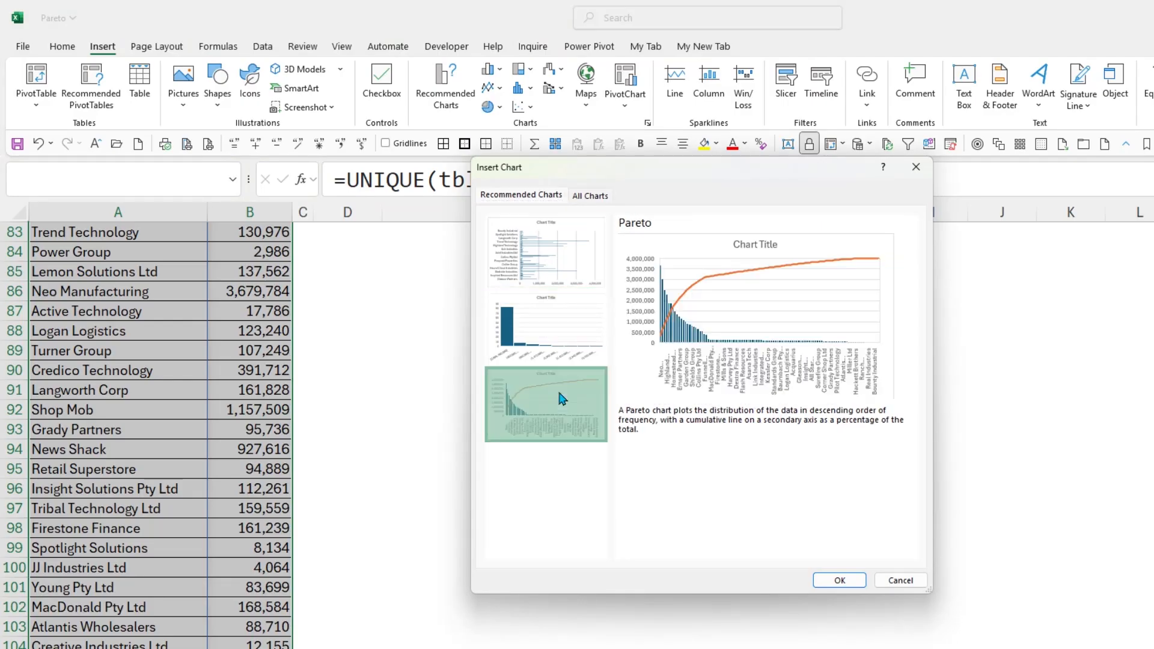
pyautogui.click(840, 581)
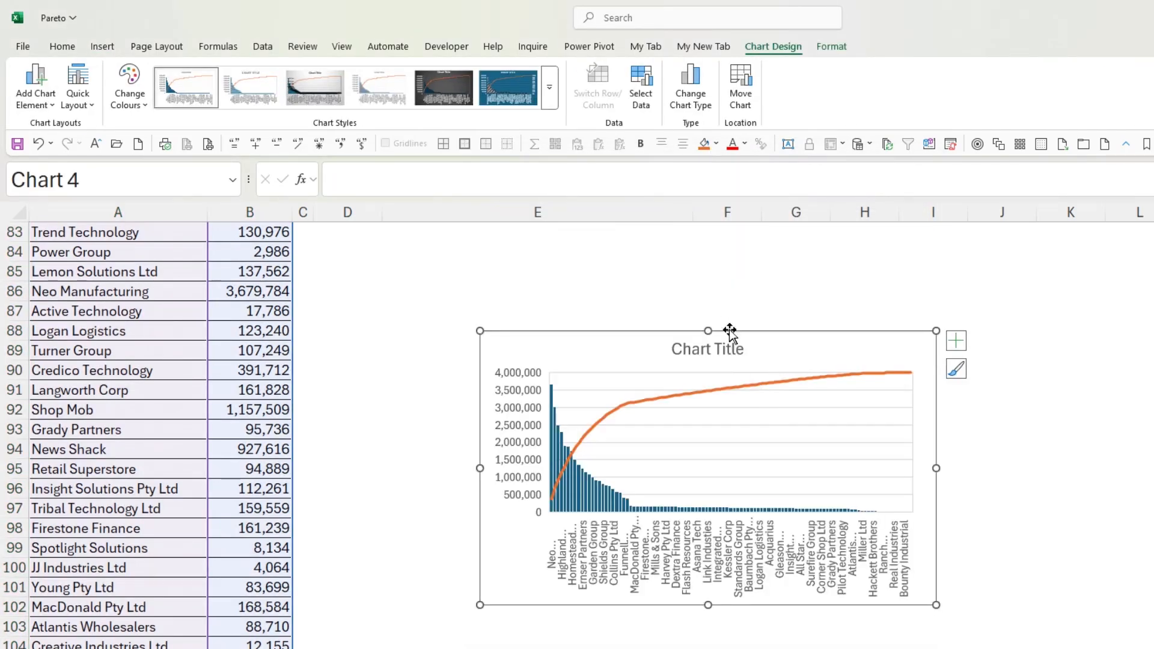
# Move the new Pareto chart to just below the Formulas list at column D and enlarge it to about column M, row 25
pyautogui.scroll(-3, 373, 547)
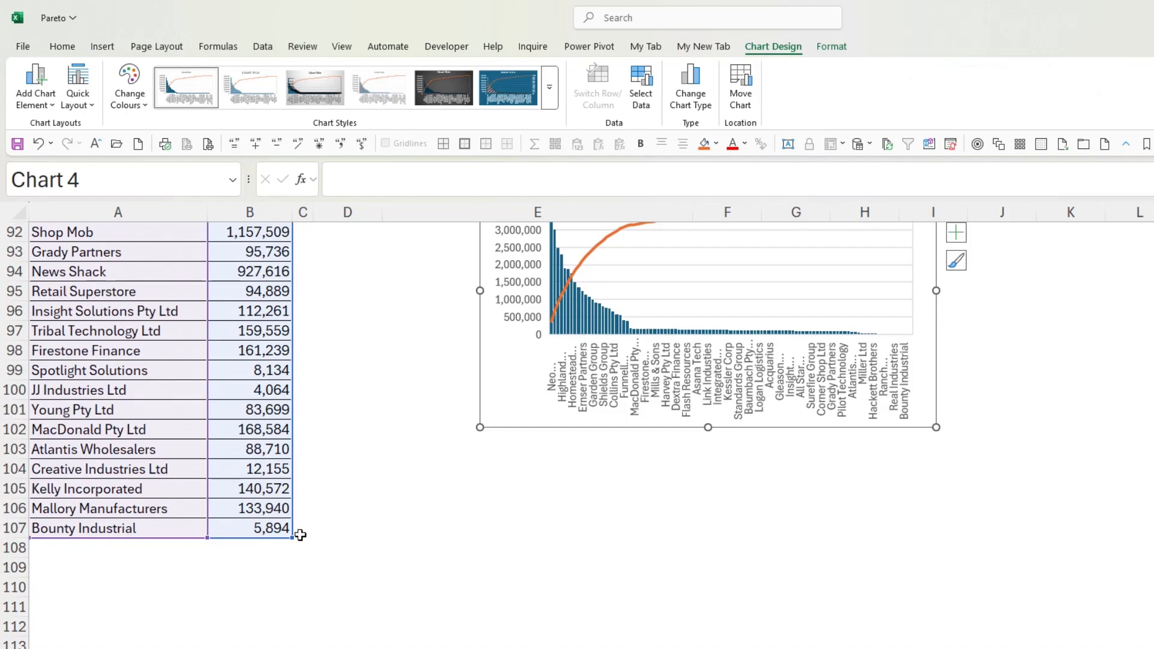
pyautogui.scroll(3, 301, 535)
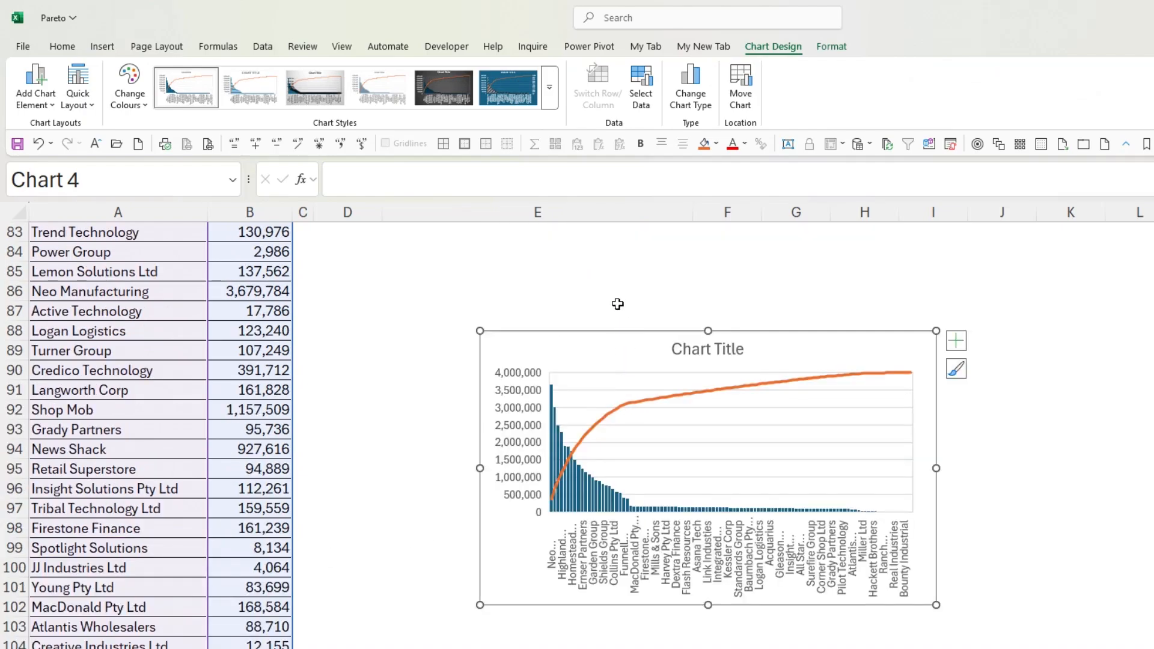
pyautogui.press('Delete')
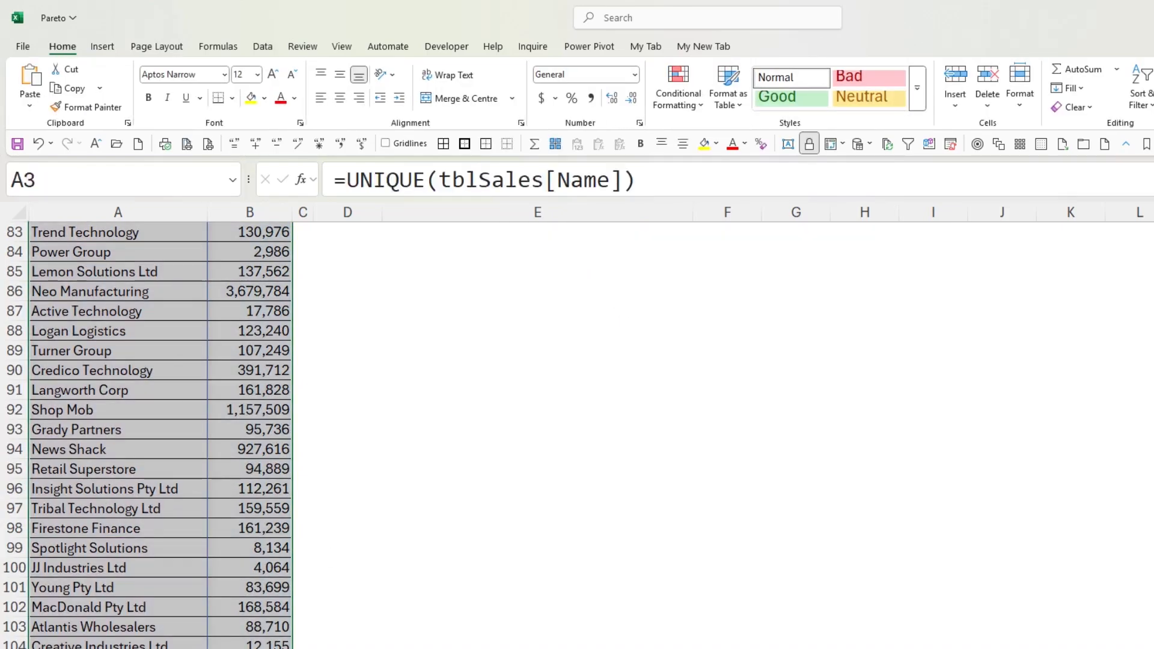
pyautogui.scroll(20, 791, 317)
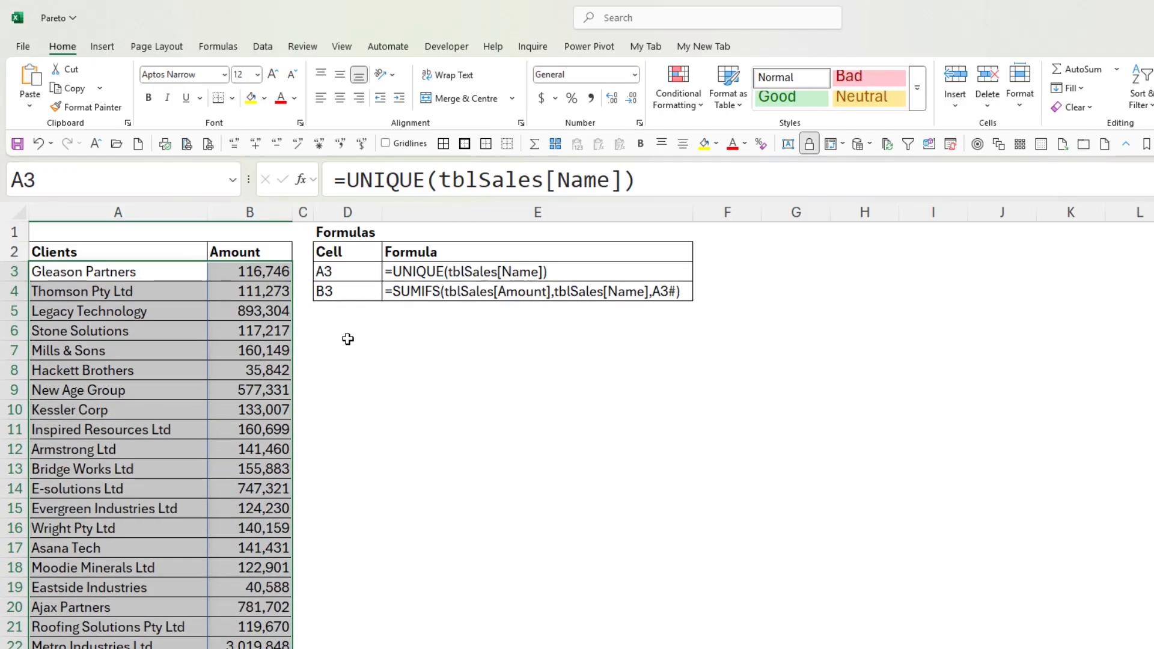
pyautogui.click(348, 339)
pyautogui.hotkey('ctrl', 'v')
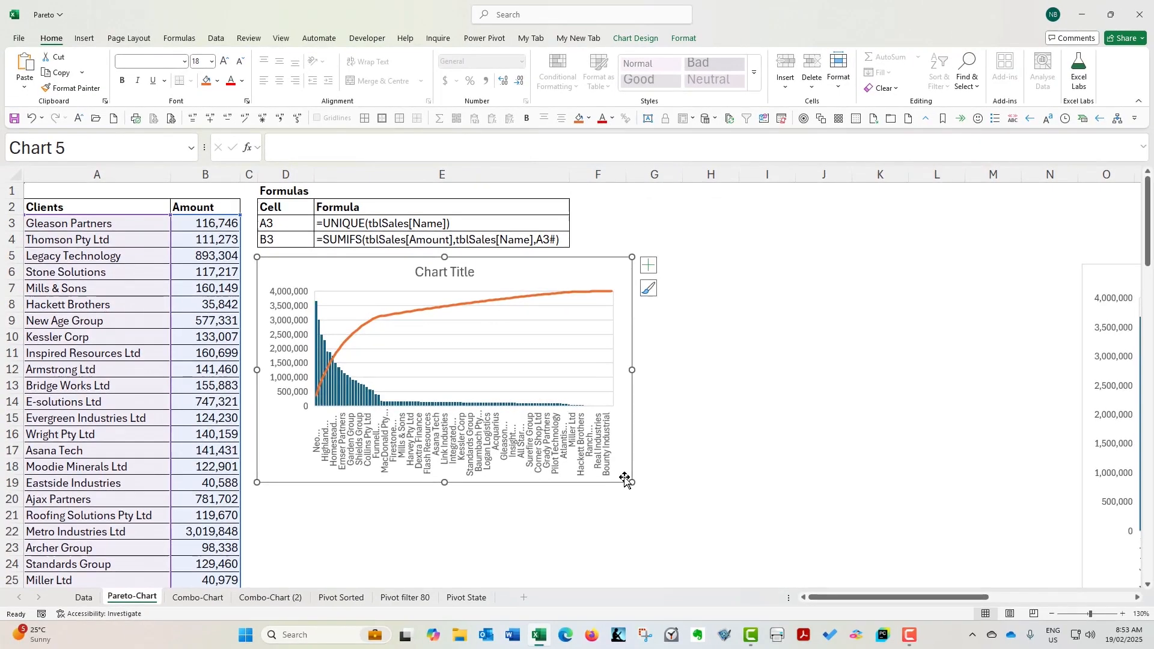
pyautogui.moveTo(739, 563); pyautogui.dragTo(932, 626)
pyautogui.moveTo(797, 536); pyautogui.dragTo(1049, 581)
# Change the Pareto chart's title to Sales and deselect the chart
pyautogui.click(652, 273)
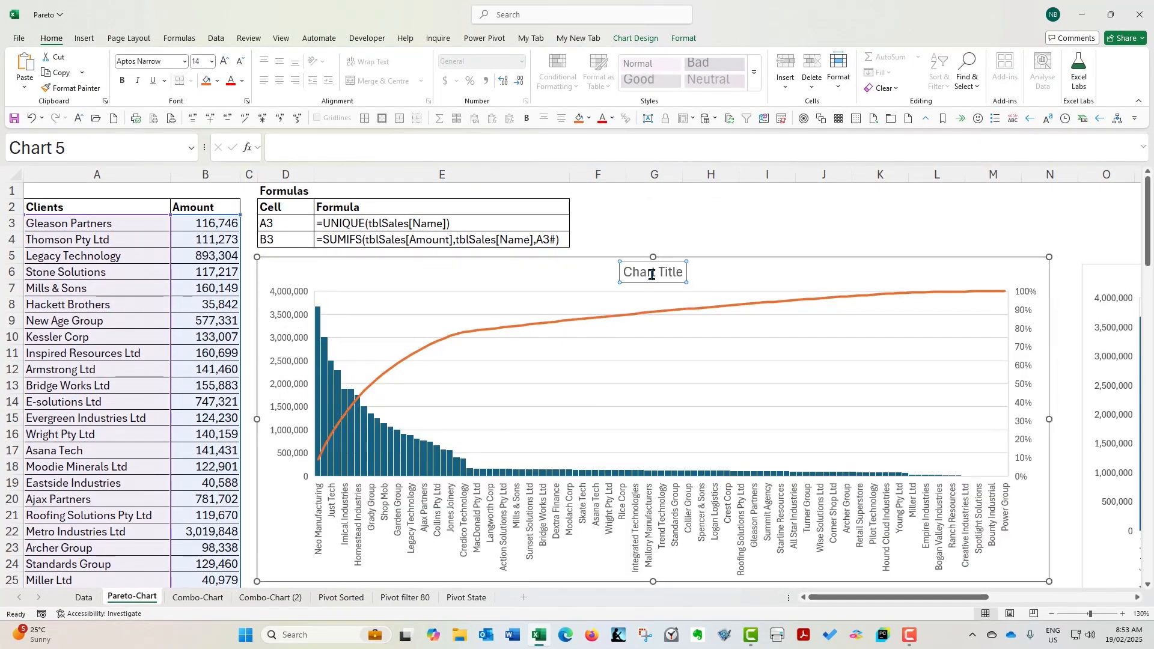
pyautogui.doubleClick(651, 273)
pyautogui.write('Sales')
pyautogui.press('Delete')
pyautogui.press('Delete')
pyautogui.press('Delete')
pyautogui.press('Delete')
pyautogui.press('Delete')
pyautogui.press('Delete')
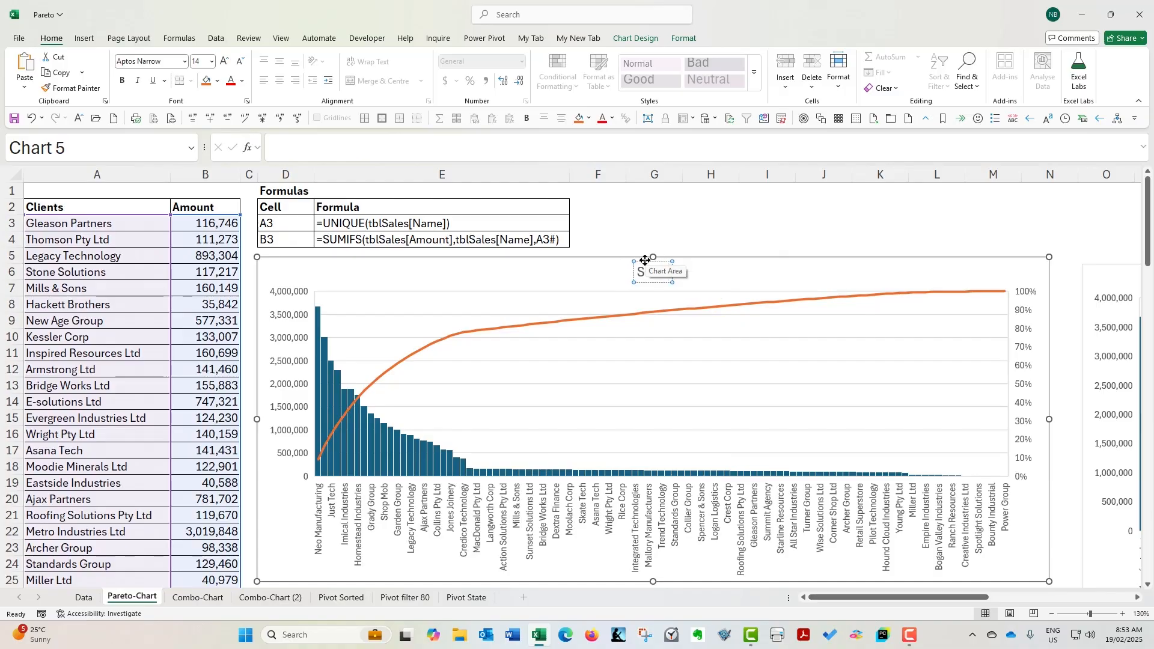
pyautogui.click(653, 218)
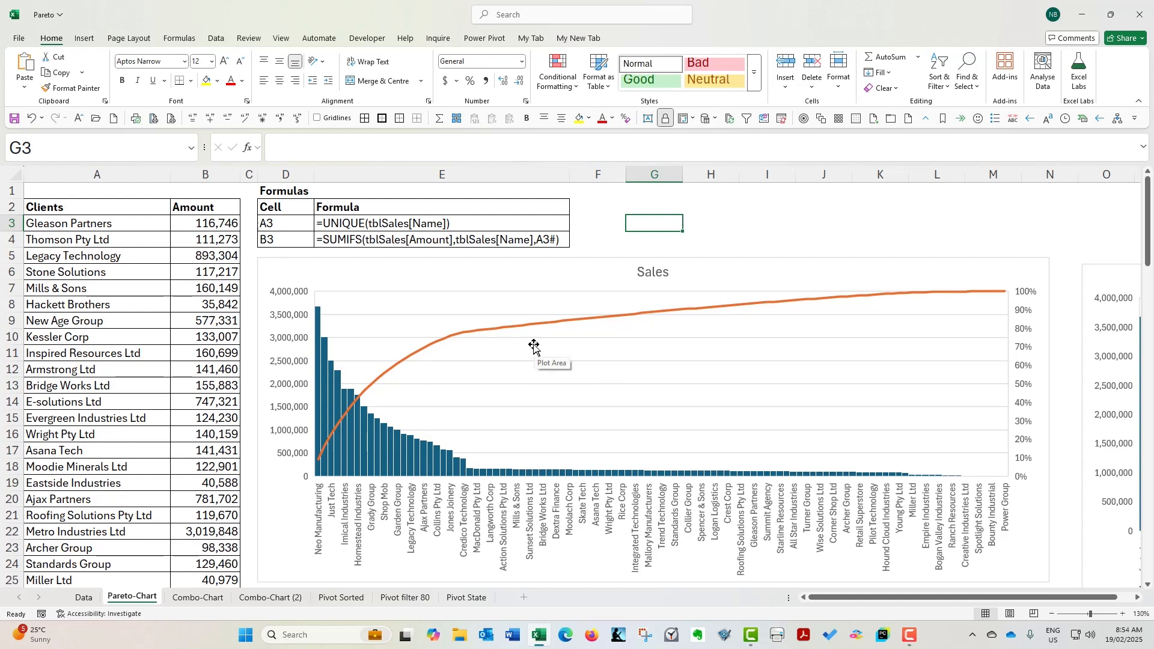
# Go to the Combo-Chart sheet and review the unsorted client list in columns A:B and the second list's heading in D2
pyautogui.click(589, 338)
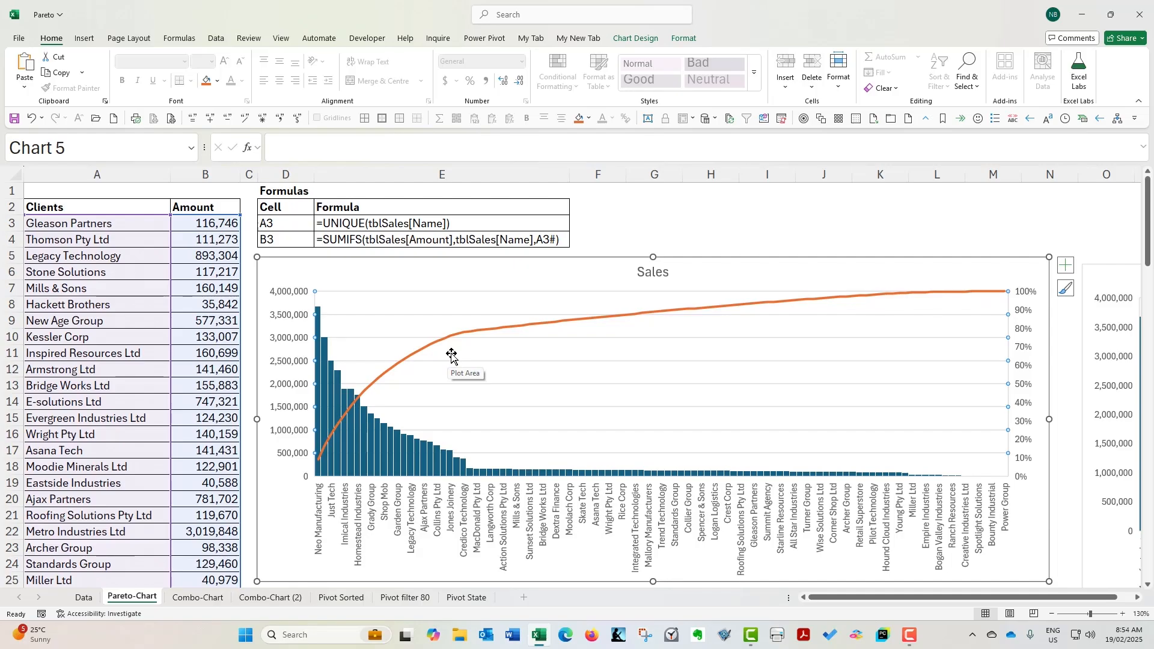
pyautogui.click(201, 598)
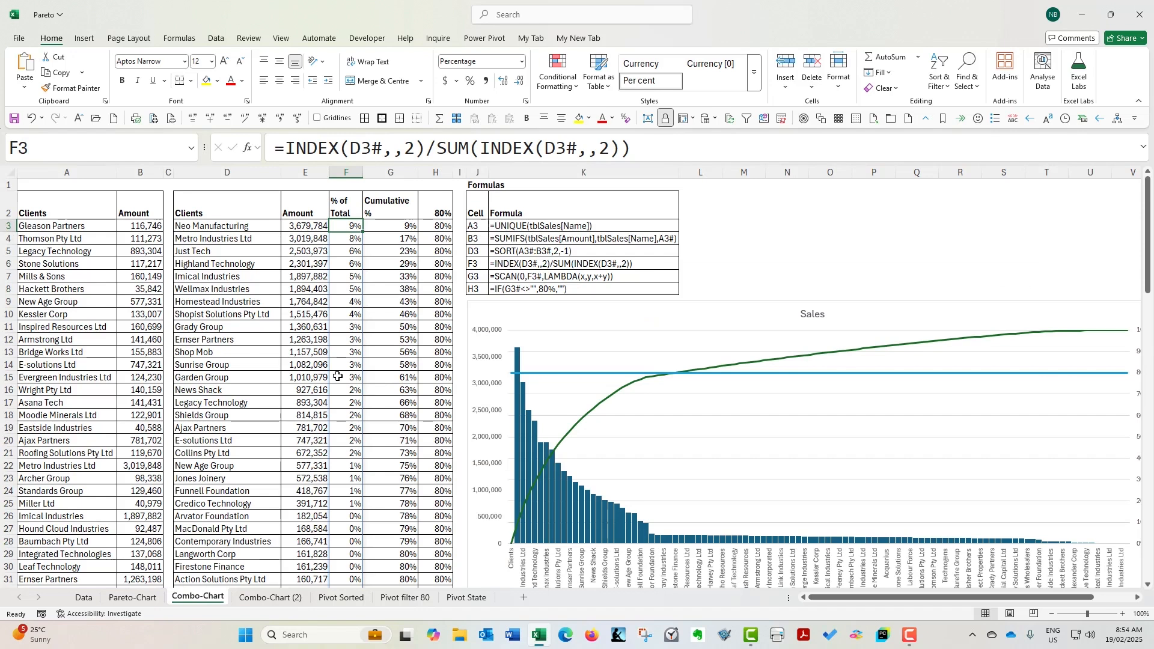
pyautogui.click(91, 207)
pyautogui.moveTo(84, 172); pyautogui.dragTo(140, 173)
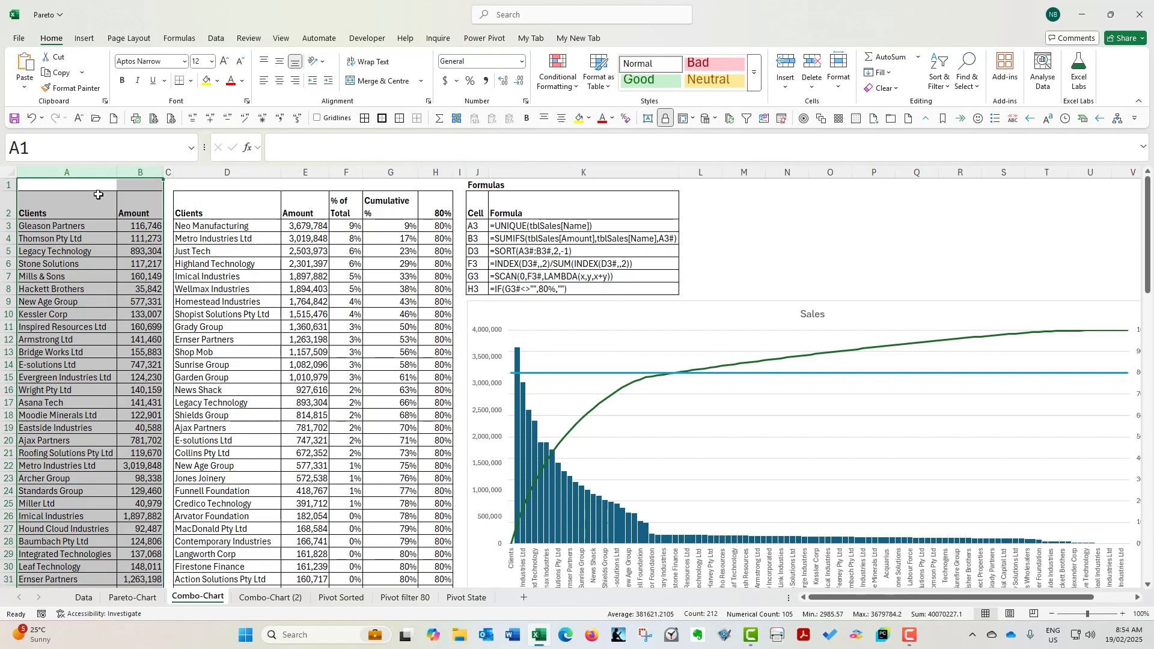
pyautogui.click(201, 207)
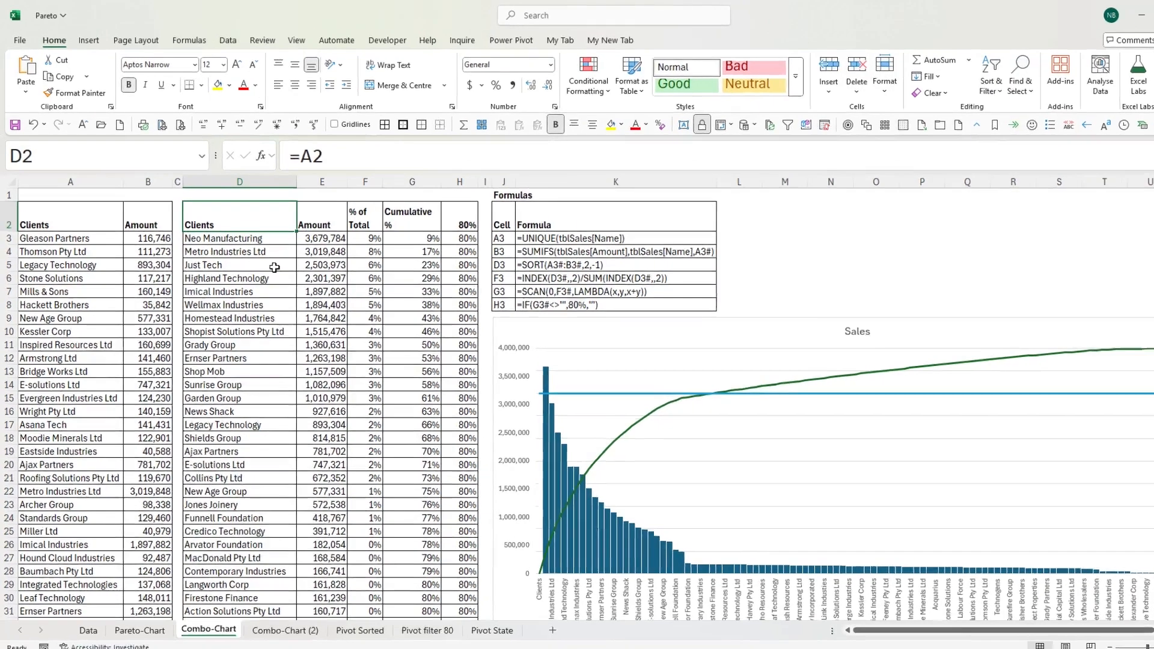
# Examine the SORT formula in D3: its array A3#:B3#, the sort index 2 and the sort order -1
pyautogui.click(254, 226)
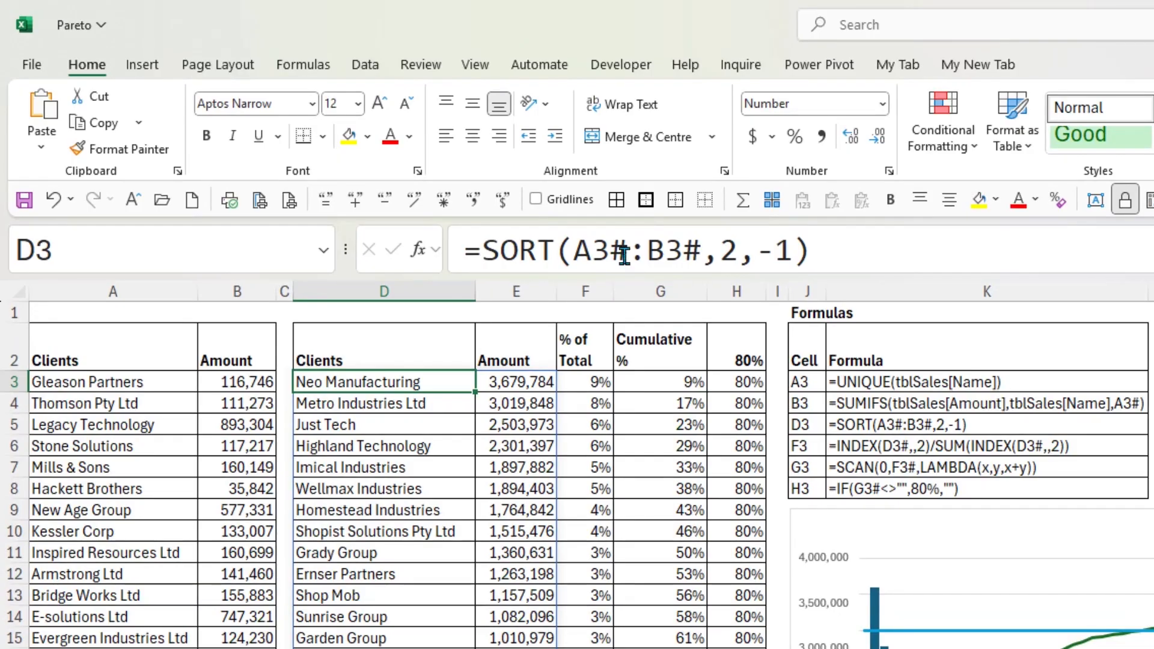
pyautogui.moveTo(573, 250); pyautogui.dragTo(699, 240)
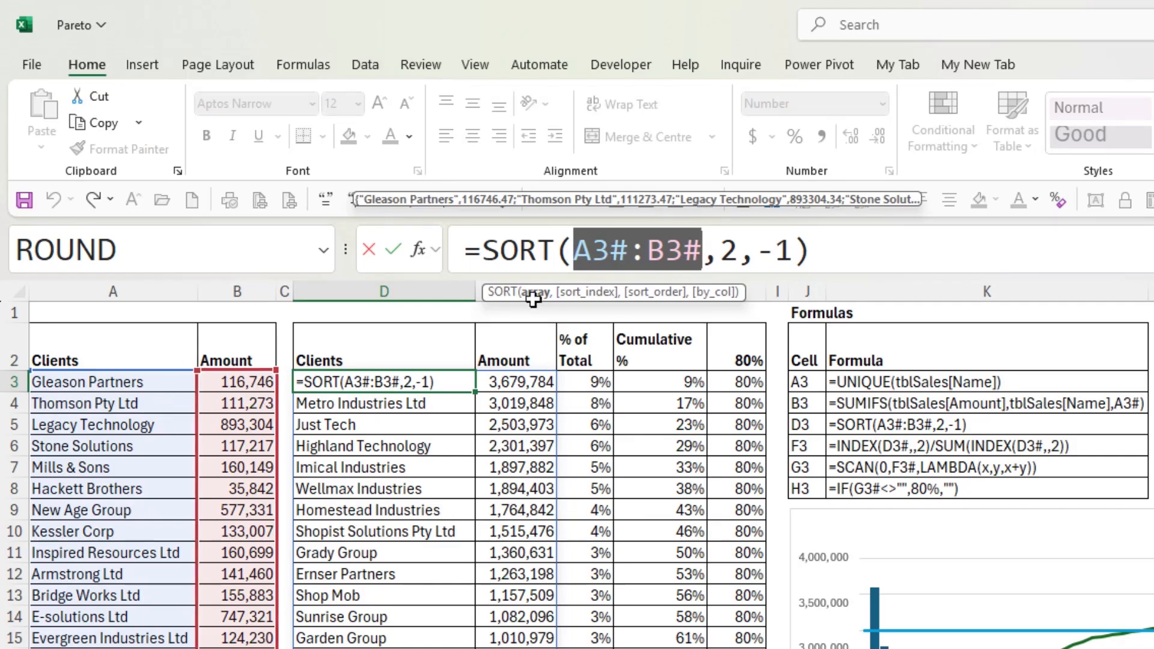
pyautogui.moveTo(568, 250); pyautogui.dragTo(701, 250)
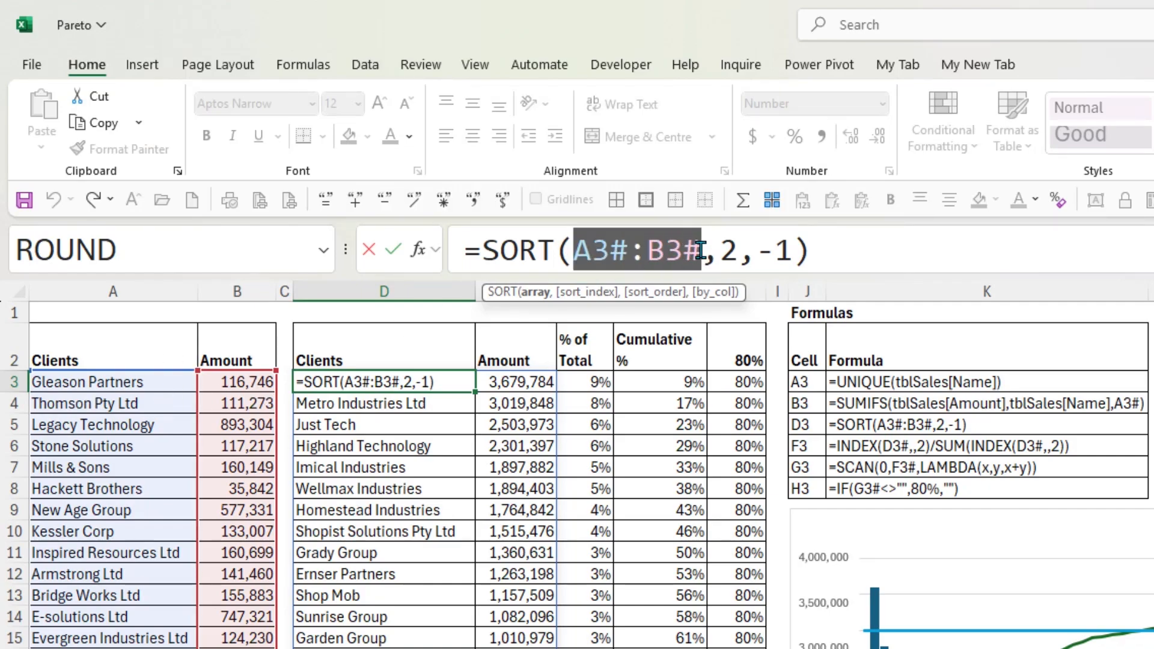
pyautogui.moveTo(612, 249); pyautogui.dragTo(649, 250)
pyautogui.moveTo(574, 254); pyautogui.dragTo(647, 252)
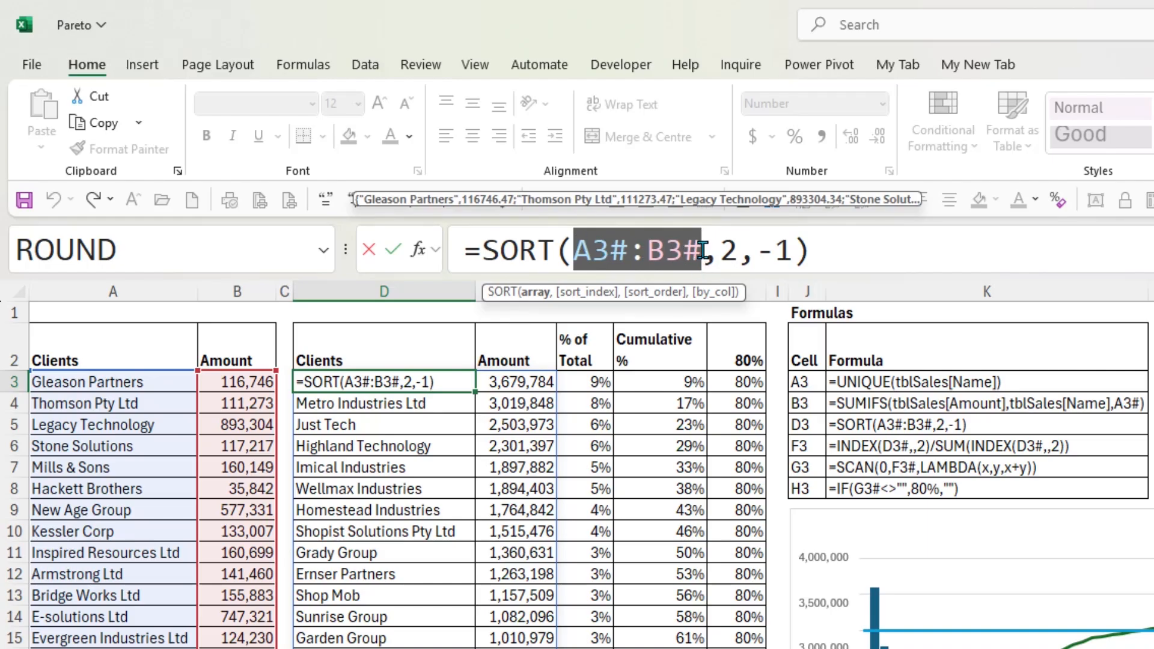
pyautogui.moveTo(575, 249); pyautogui.dragTo(701, 248)
pyautogui.click(592, 249)
pyautogui.moveTo(591, 249); pyautogui.dragTo(694, 249)
pyautogui.click(715, 243)
pyautogui.doubleClick(729, 248)
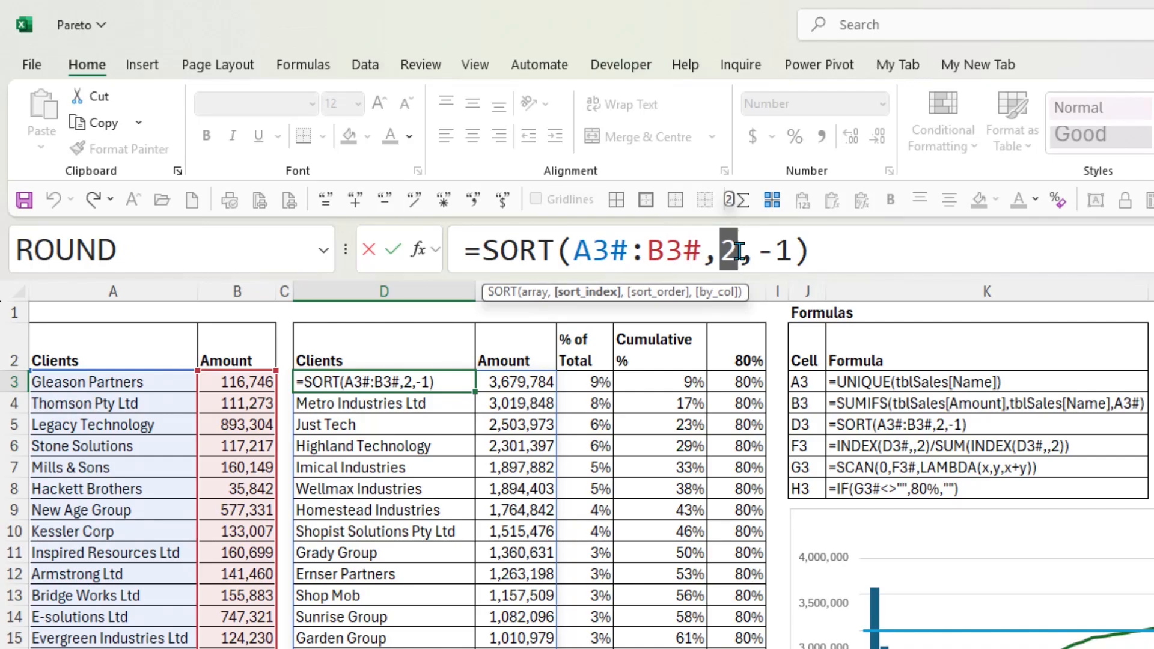
pyautogui.moveTo(574, 249); pyautogui.dragTo(793, 248)
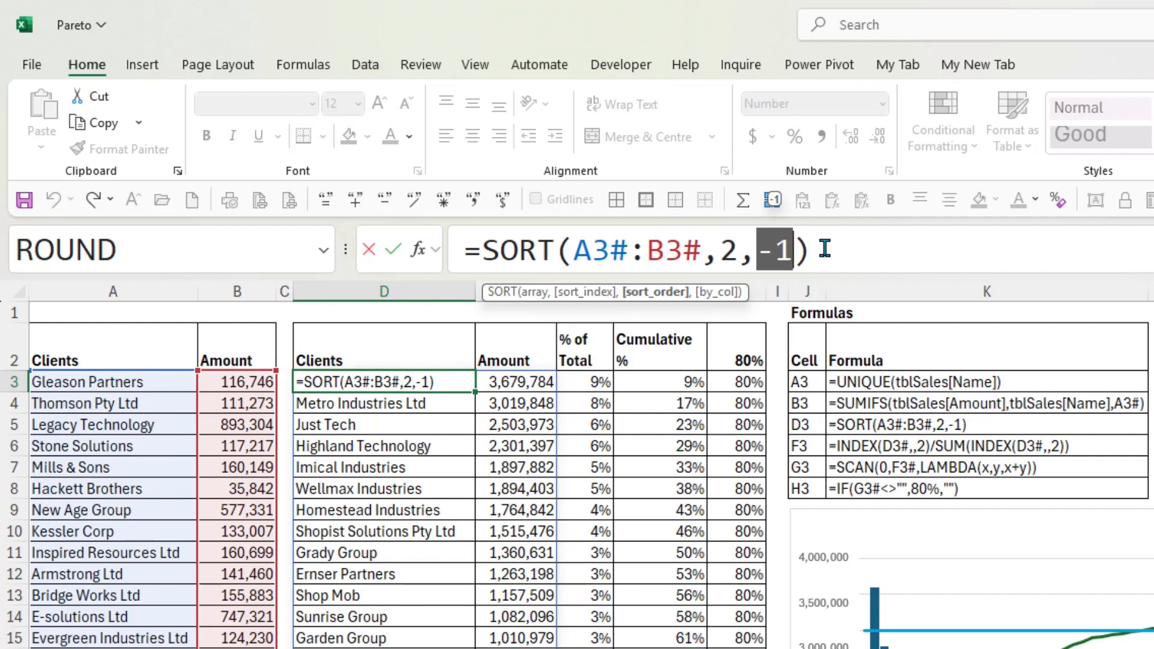
pyautogui.click(393, 249)
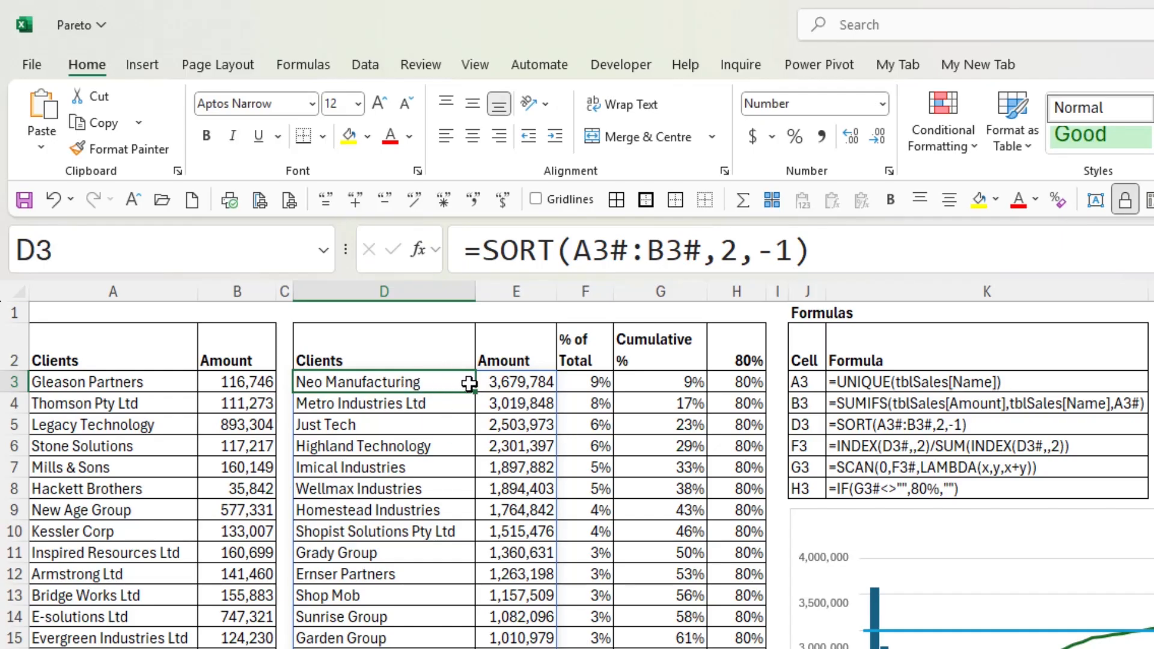
# Compare the formulas in A3 and B3 with the SORT formula in D3 that uses them
pyautogui.click(524, 379)
pyautogui.click(448, 378)
pyautogui.click(149, 385)
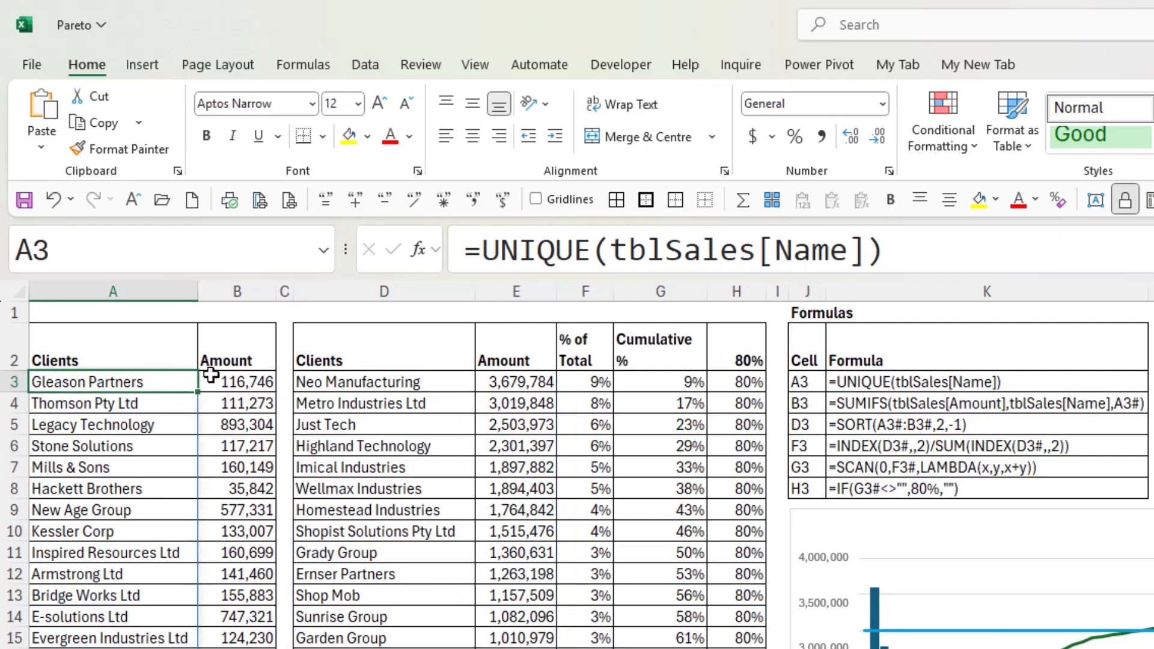
pyautogui.click(234, 377)
pyautogui.click(146, 382)
pyautogui.click(233, 379)
pyautogui.click(339, 379)
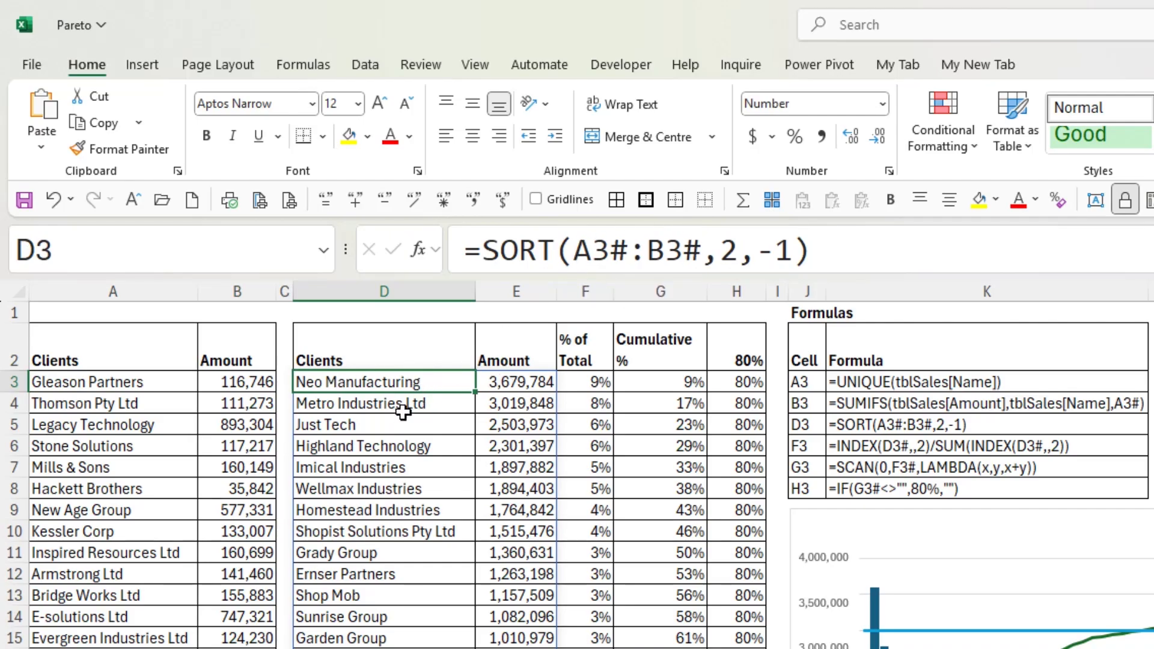
# Compare the % of Total formula in F3 with the sorted client and amount list spilling from D3
pyautogui.click(580, 382)
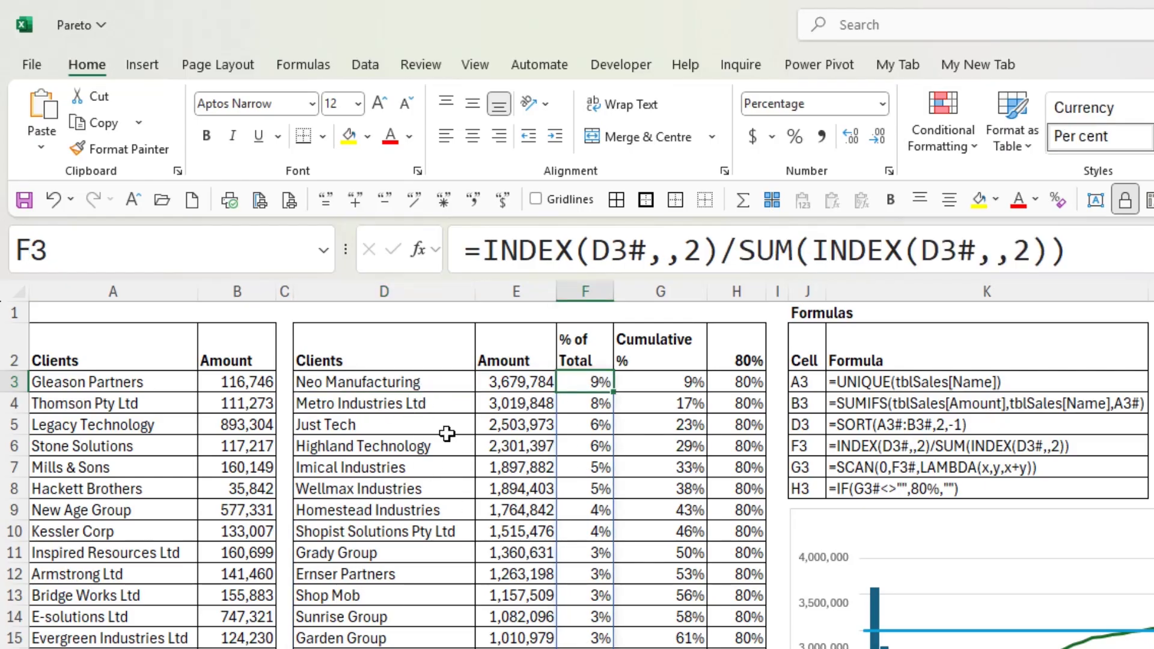
pyautogui.moveTo(428, 380); pyautogui.dragTo(521, 493)
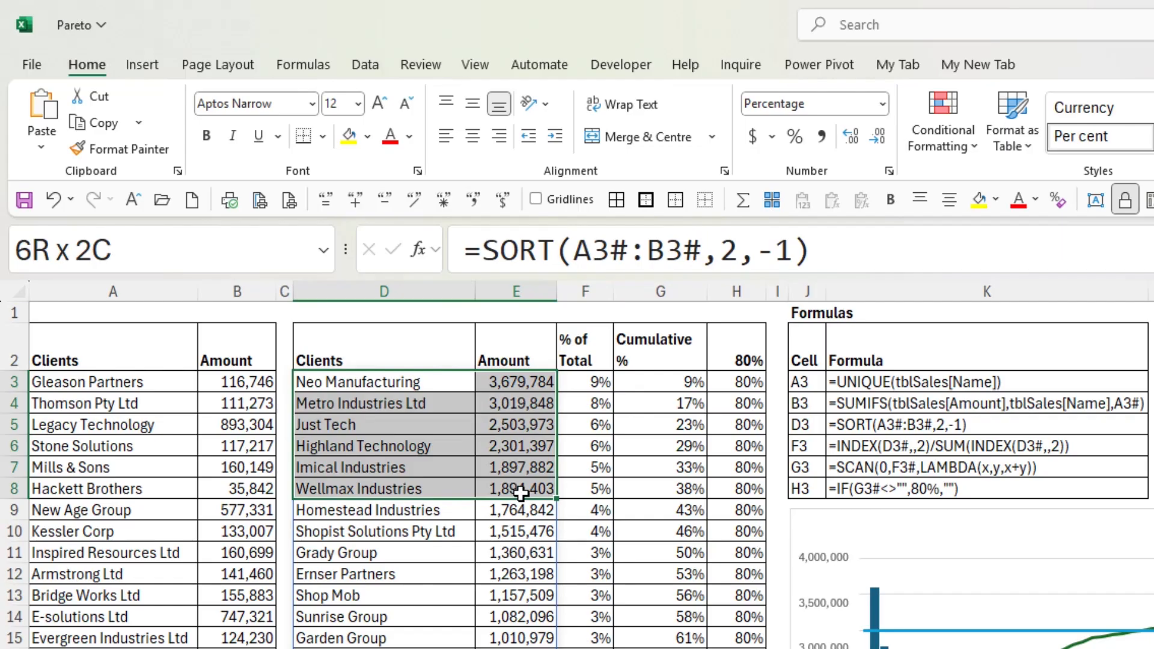
pyautogui.click(328, 379)
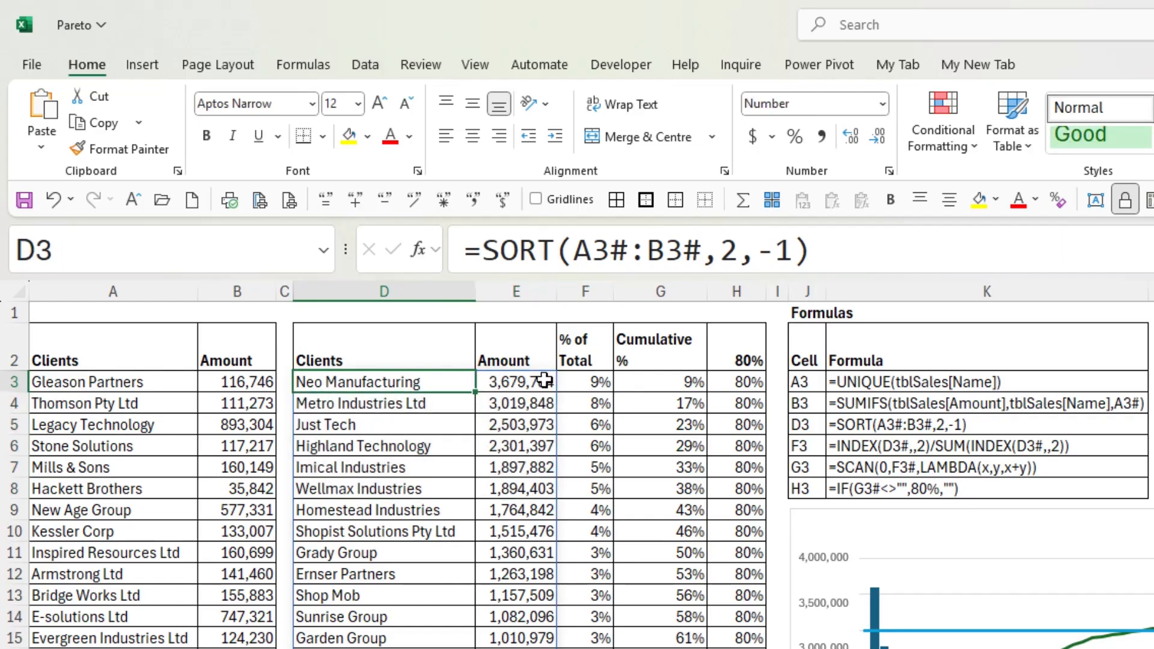
pyautogui.click(580, 380)
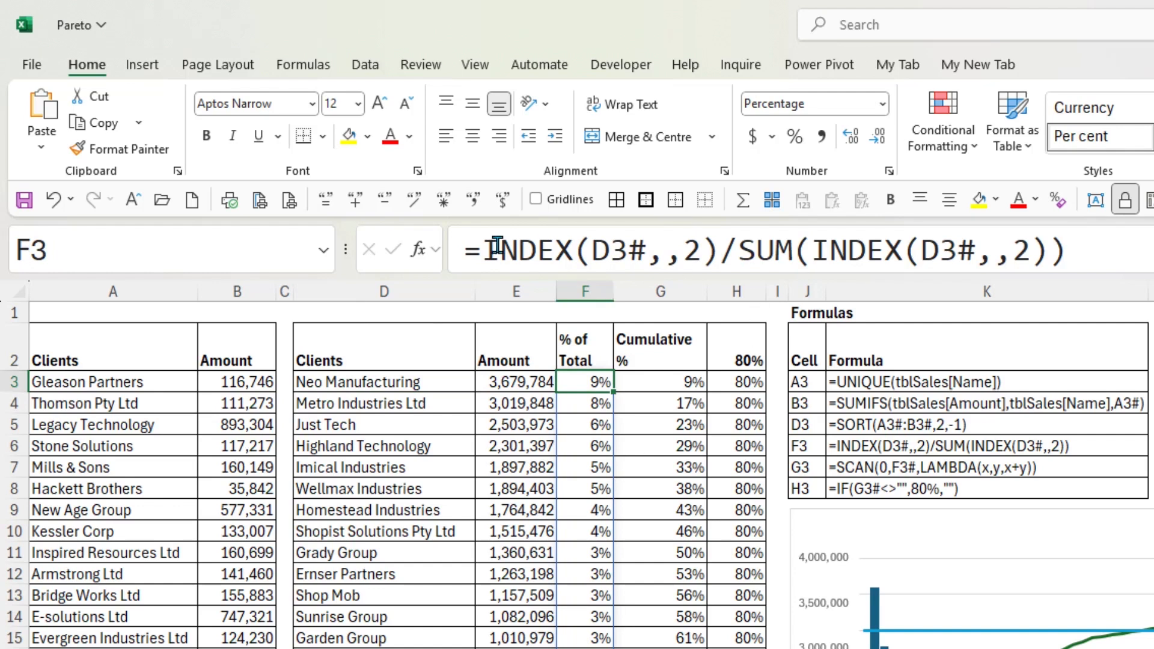
# Examine the parts of the F3 formula: INDEX(D3#,,2) with its omitted row argument and the divisor SUM(INDEX(D3#,,2))
pyautogui.moveTo(485, 246); pyautogui.dragTo(719, 248)
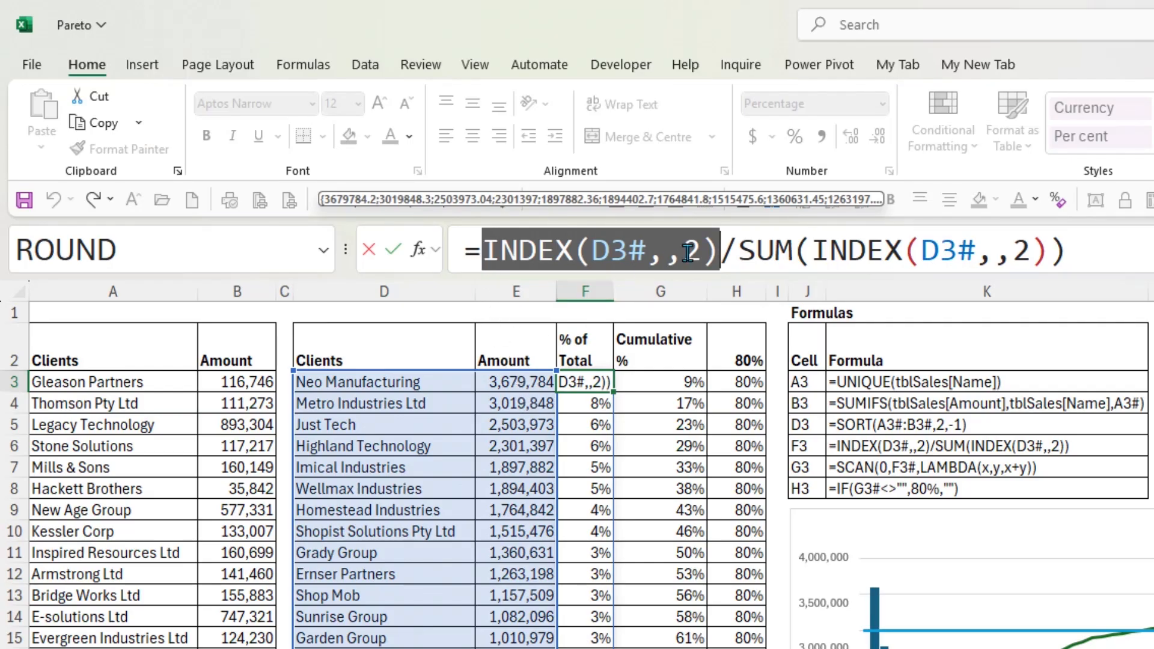
pyautogui.moveTo(719, 248); pyautogui.dragTo(647, 257)
pyautogui.click(661, 253)
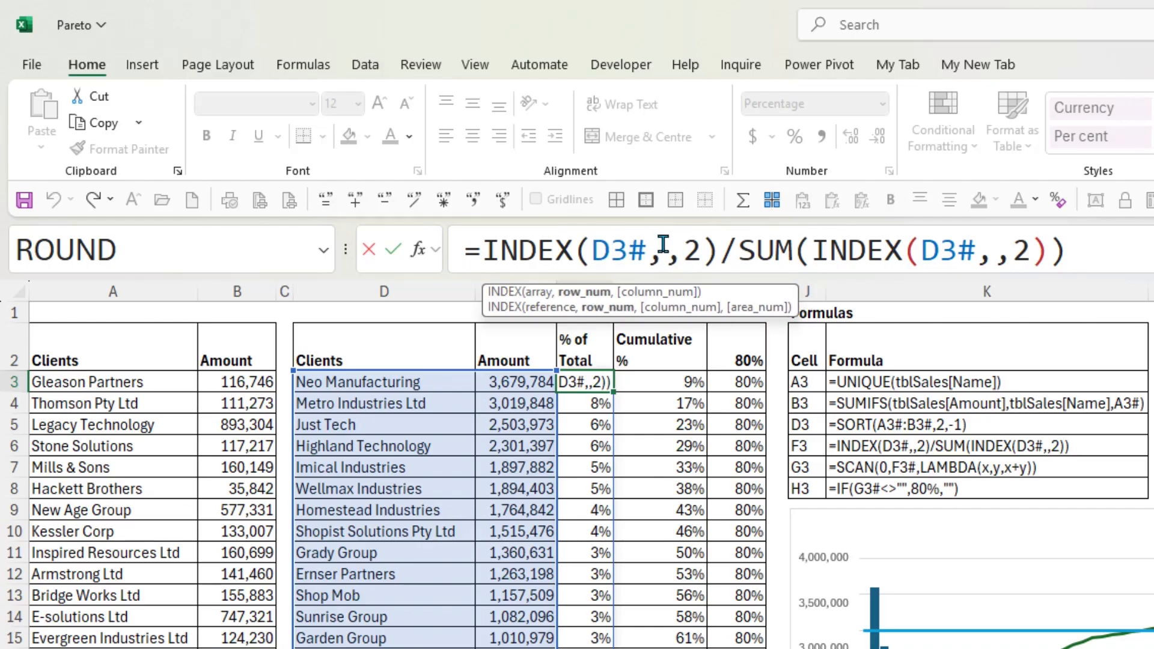
pyautogui.doubleClick(692, 251)
pyautogui.moveTo(481, 250); pyautogui.dragTo(721, 249)
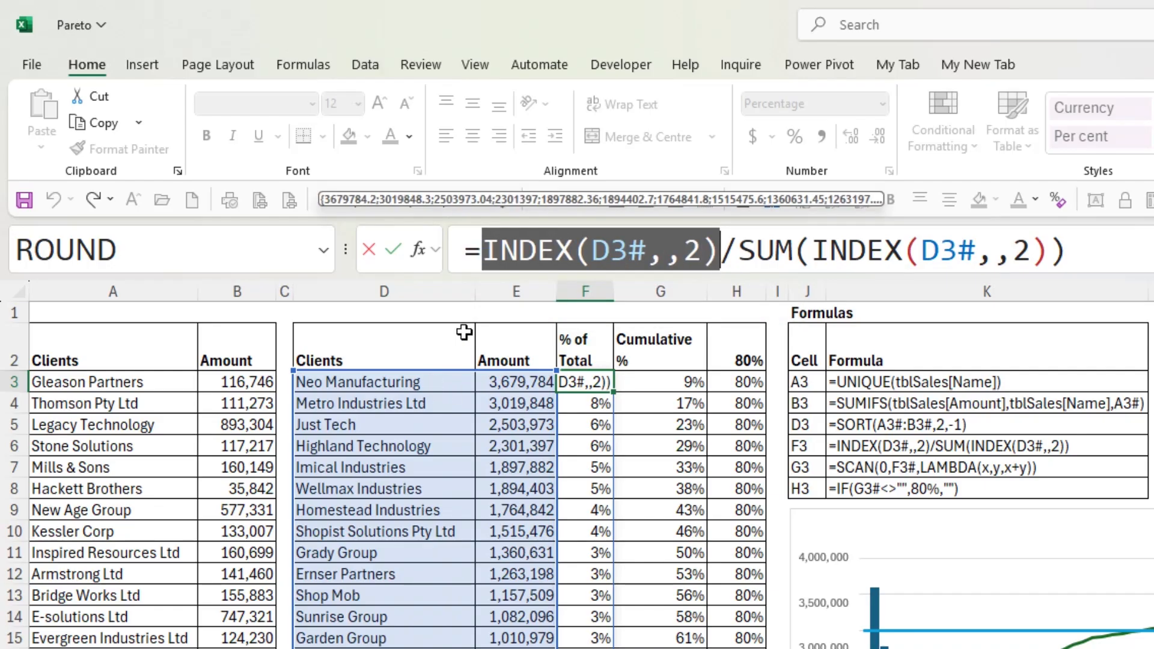
pyautogui.moveTo(736, 250); pyautogui.dragTo(1075, 251)
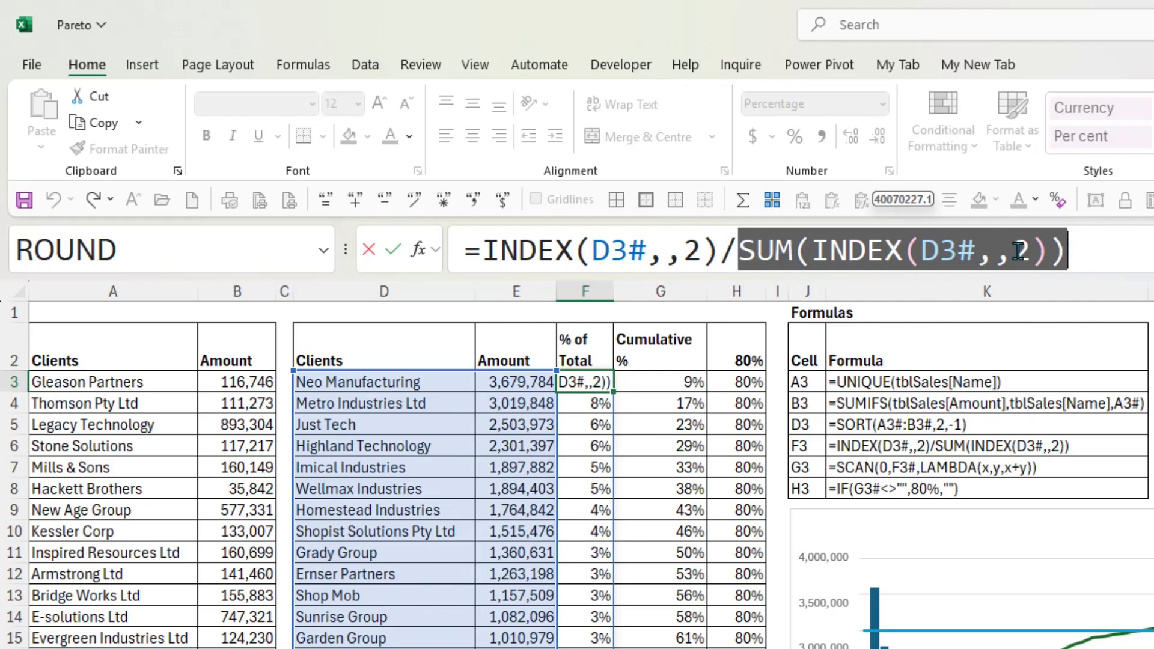
pyautogui.click(393, 249)
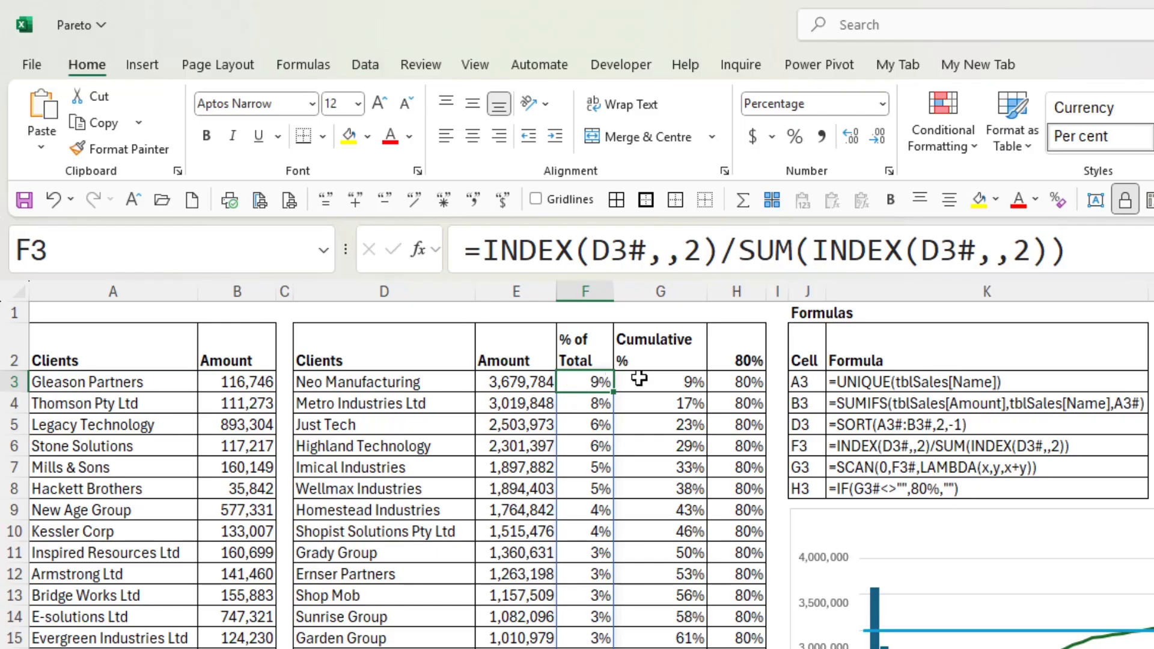
# Examine the SCAN formula in G3: its initial value 0, array F3# and LAMBDA function argument
pyautogui.click(658, 383)
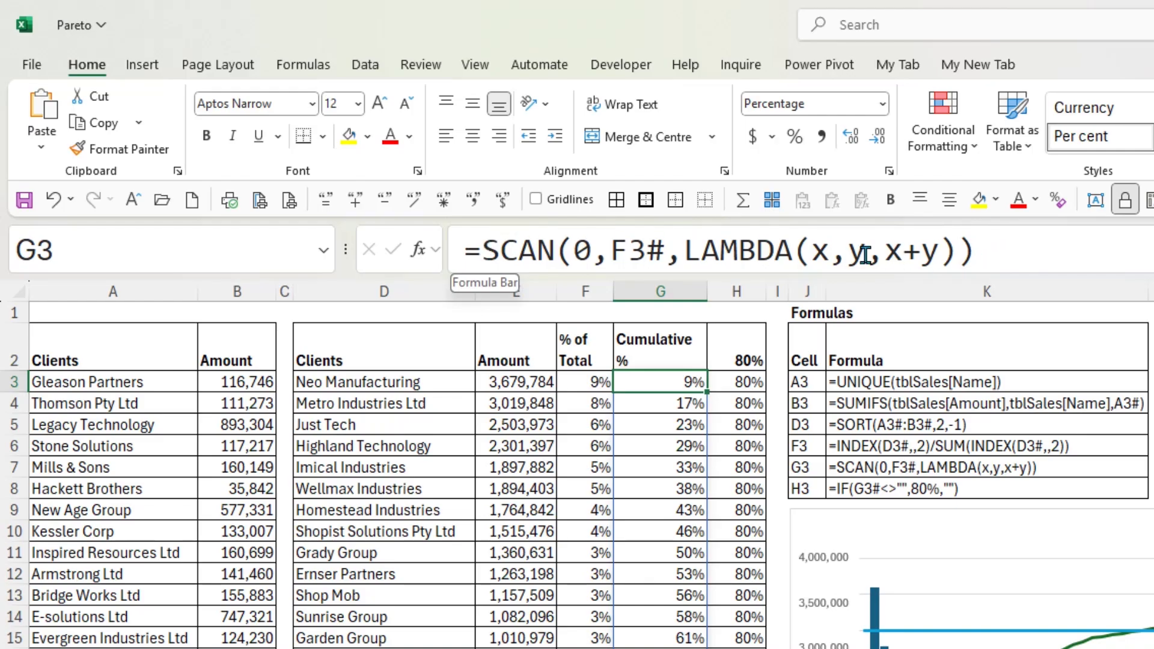
pyautogui.doubleClick(583, 250)
pyautogui.click(610, 246)
pyautogui.moveTo(609, 246); pyautogui.dragTo(661, 251)
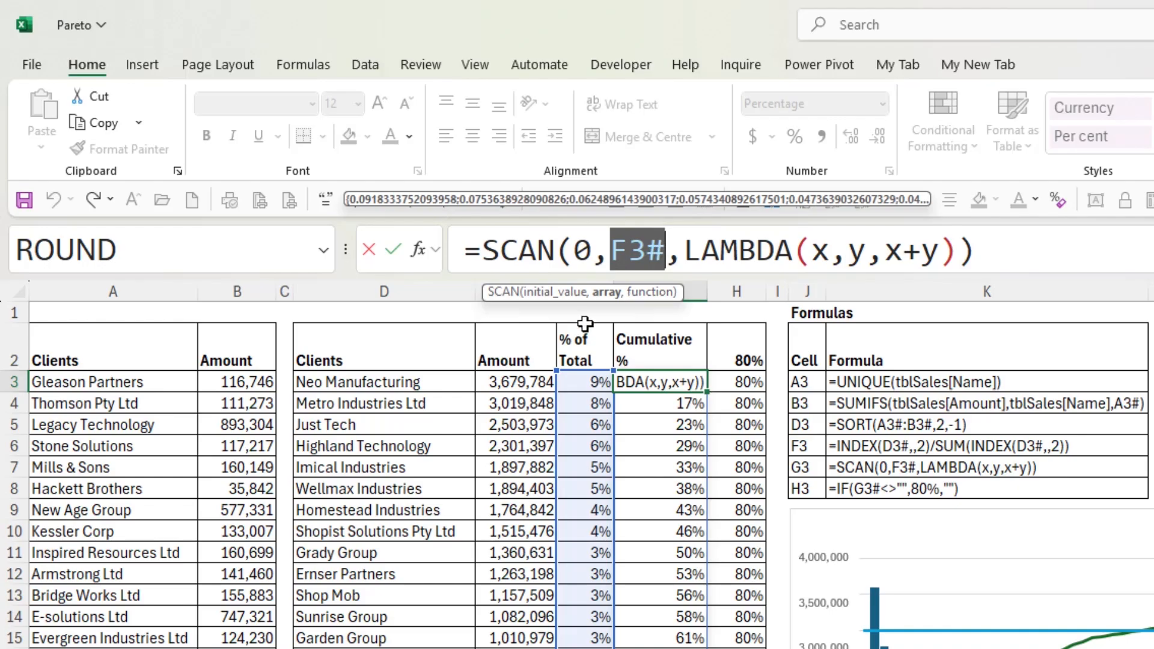
pyautogui.moveTo(688, 248); pyautogui.dragTo(956, 249)
pyautogui.click(696, 251)
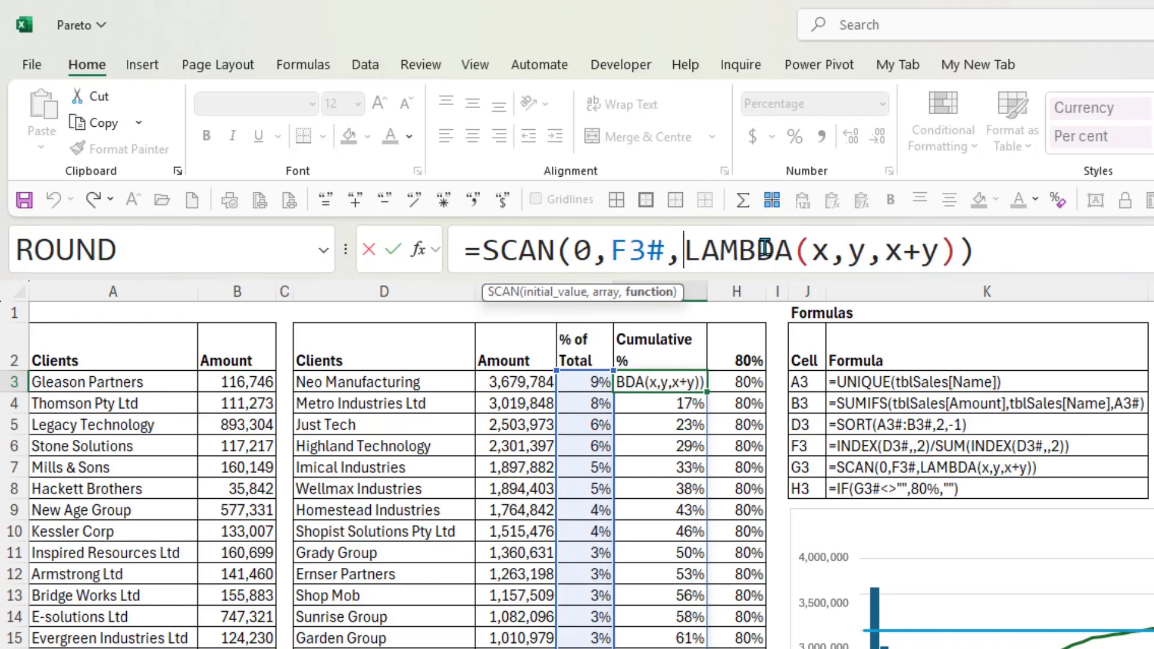
# Examine the LAMBDA parameters x and y and the calculation x+y in G3, leaving the formula unchanged
pyautogui.doubleClick(819, 249)
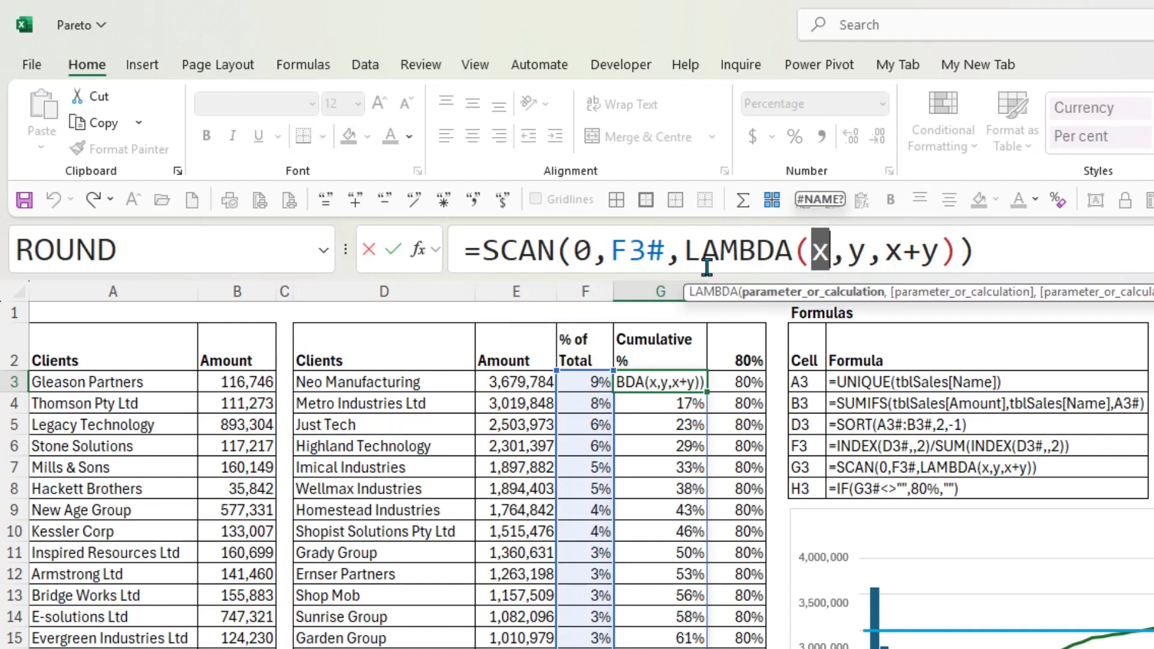
pyautogui.doubleClick(854, 251)
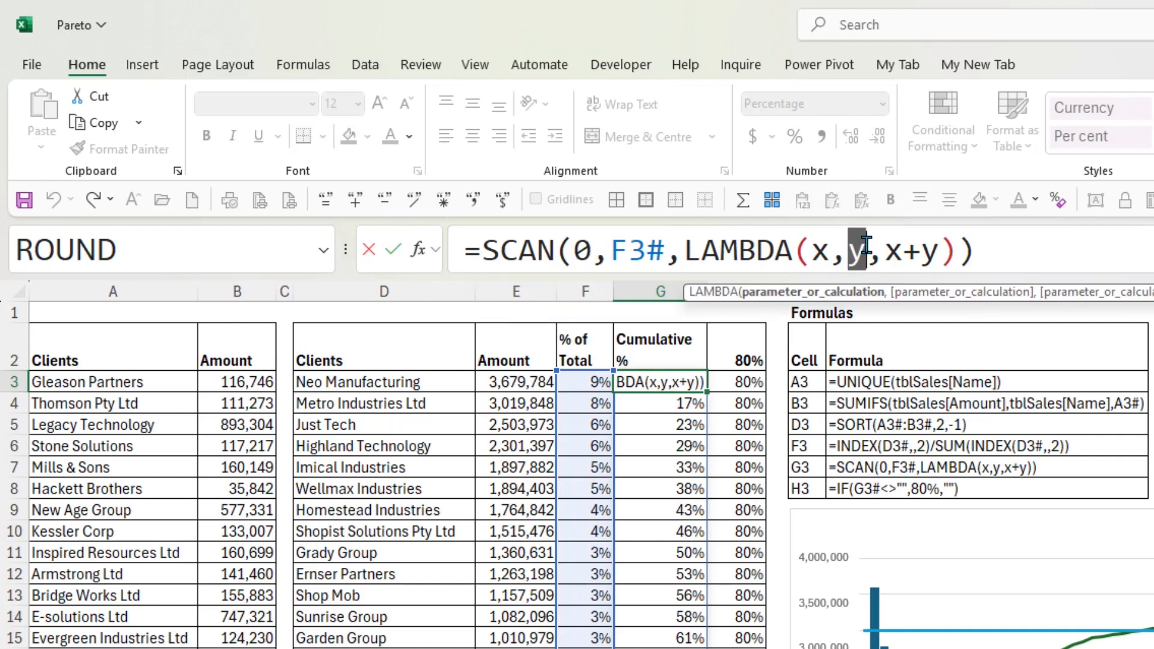
pyautogui.click(866, 252)
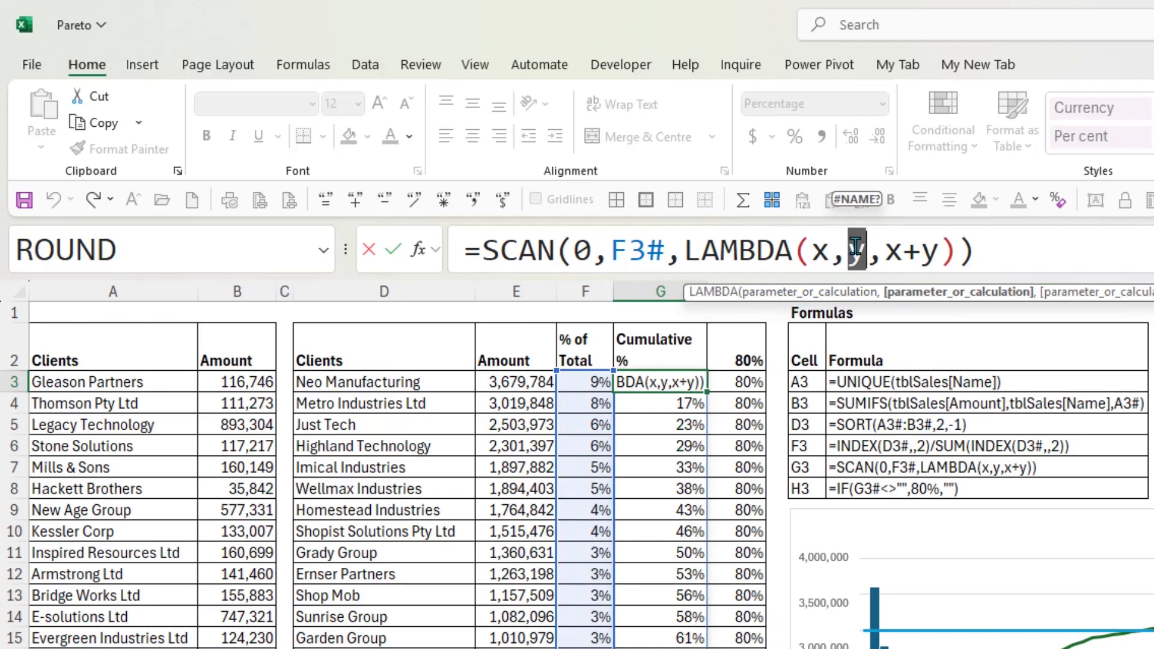
pyautogui.moveTo(884, 251); pyautogui.dragTo(933, 251)
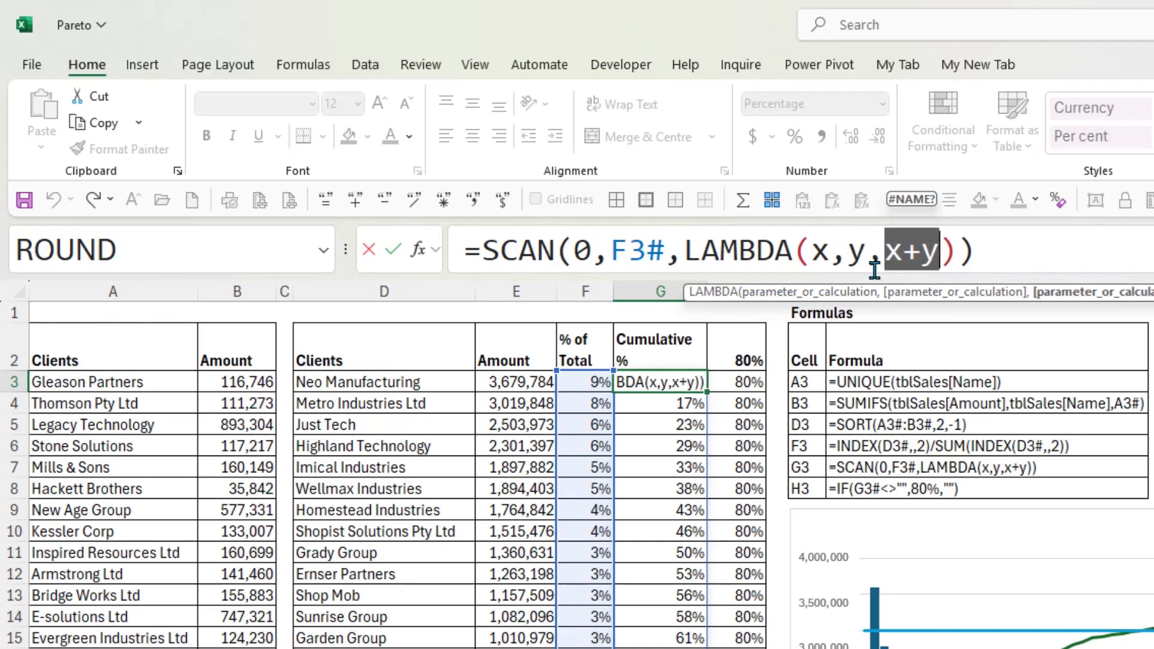
pyautogui.moveTo(884, 251); pyautogui.dragTo(937, 246)
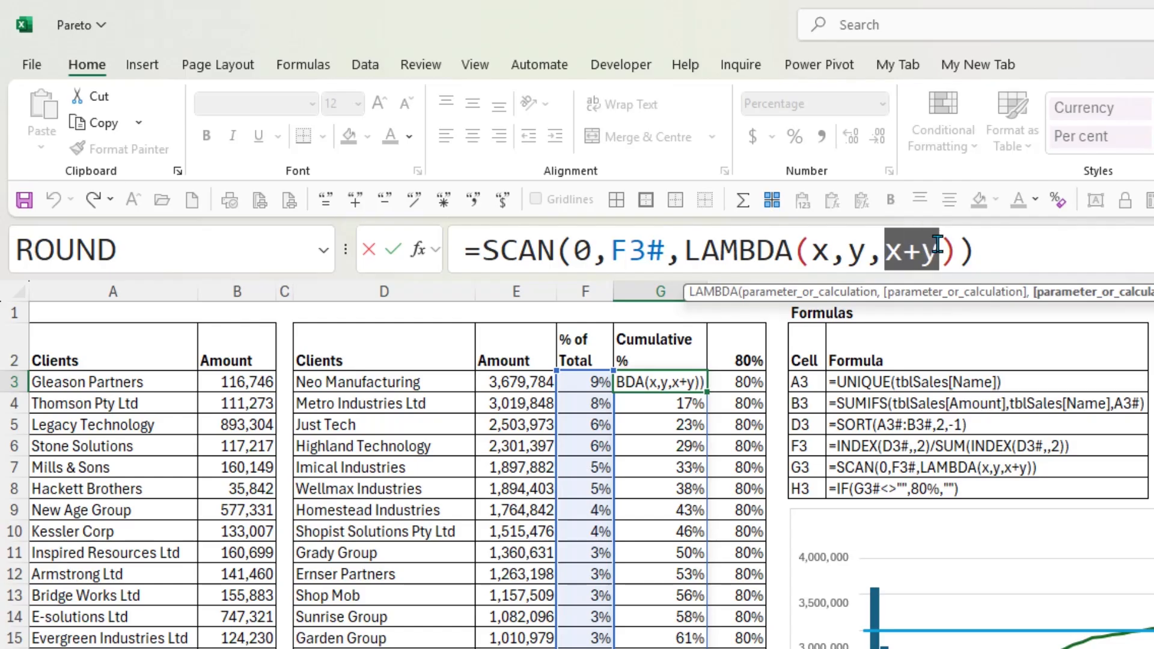
pyautogui.doubleClick(822, 251)
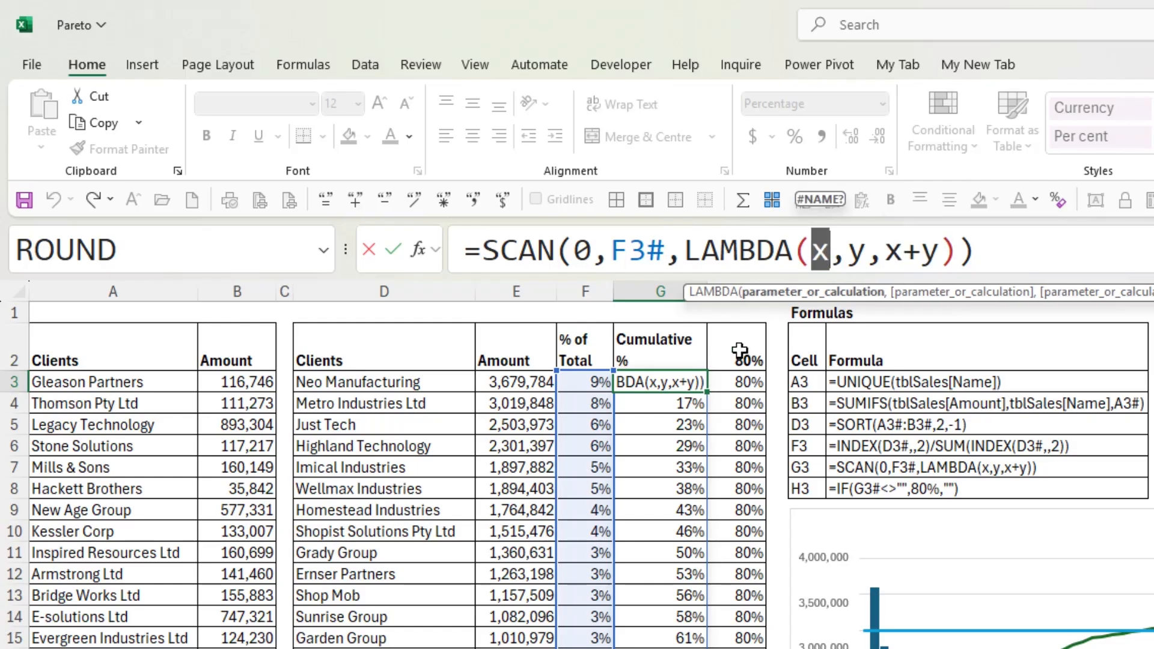
pyautogui.press('Escape')
# Check the Cumulative % cells from G4 down to G10 and the IF formula in H3 that fills the 80% column
pyautogui.click(685, 403)
pyautogui.click(684, 424)
pyautogui.click(684, 447)
pyautogui.click(682, 486)
pyautogui.click(683, 508)
pyautogui.click(684, 531)
pyautogui.click(759, 383)
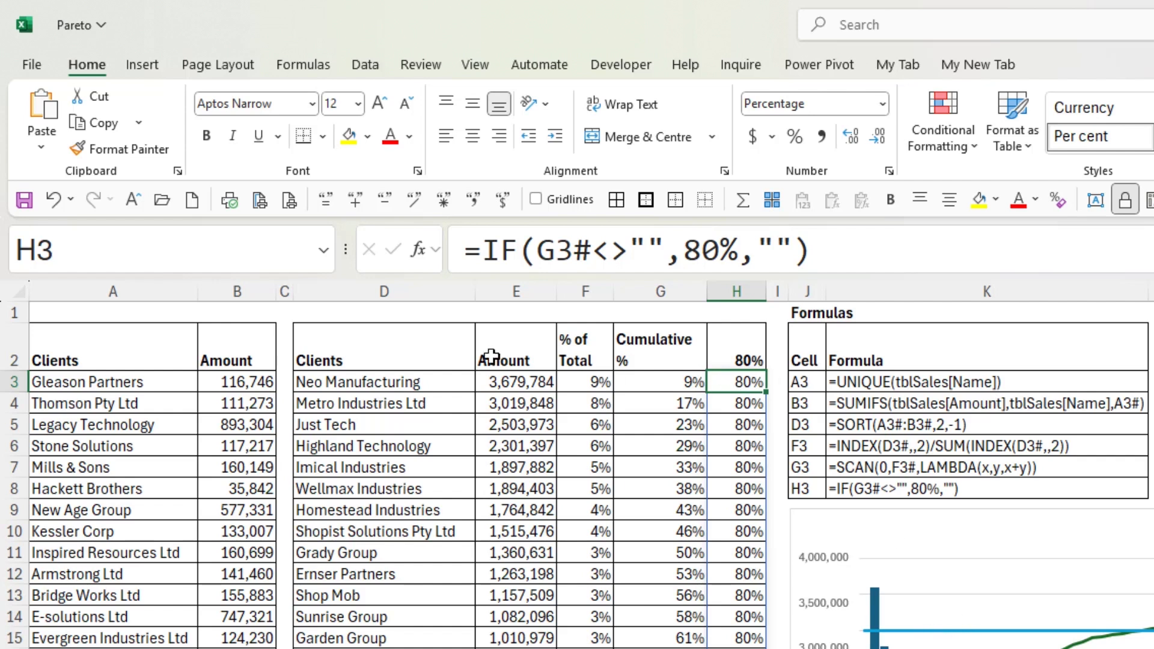
# Hide column F, which holds the % of Total values
pyautogui.click(433, 348)
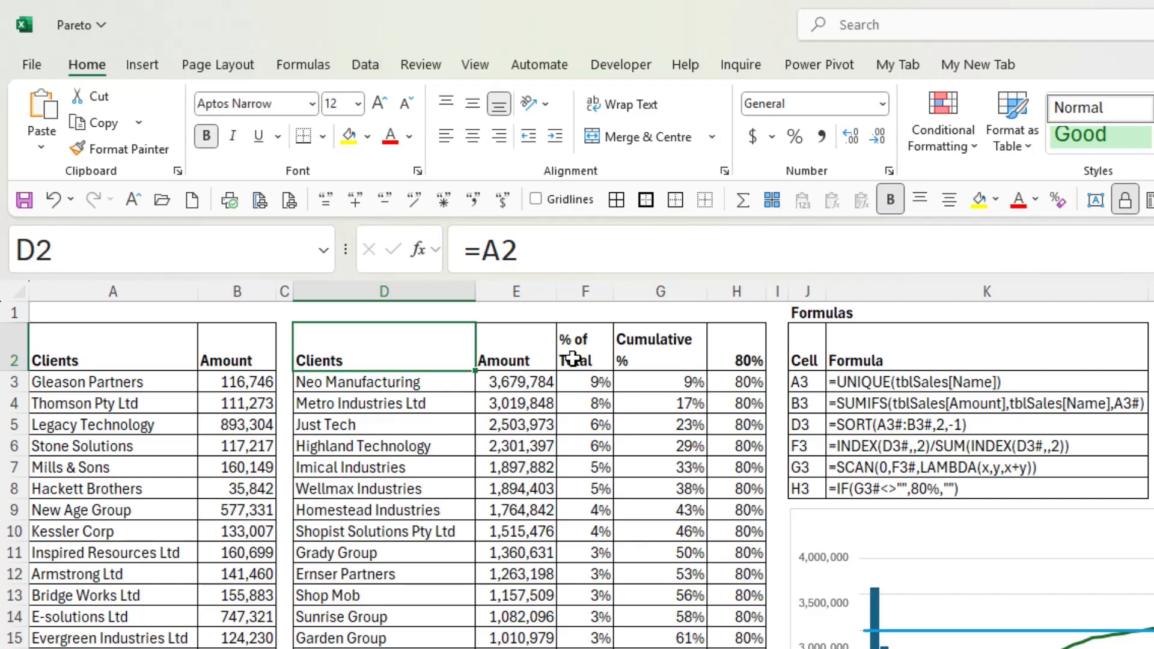
pyautogui.click(586, 292)
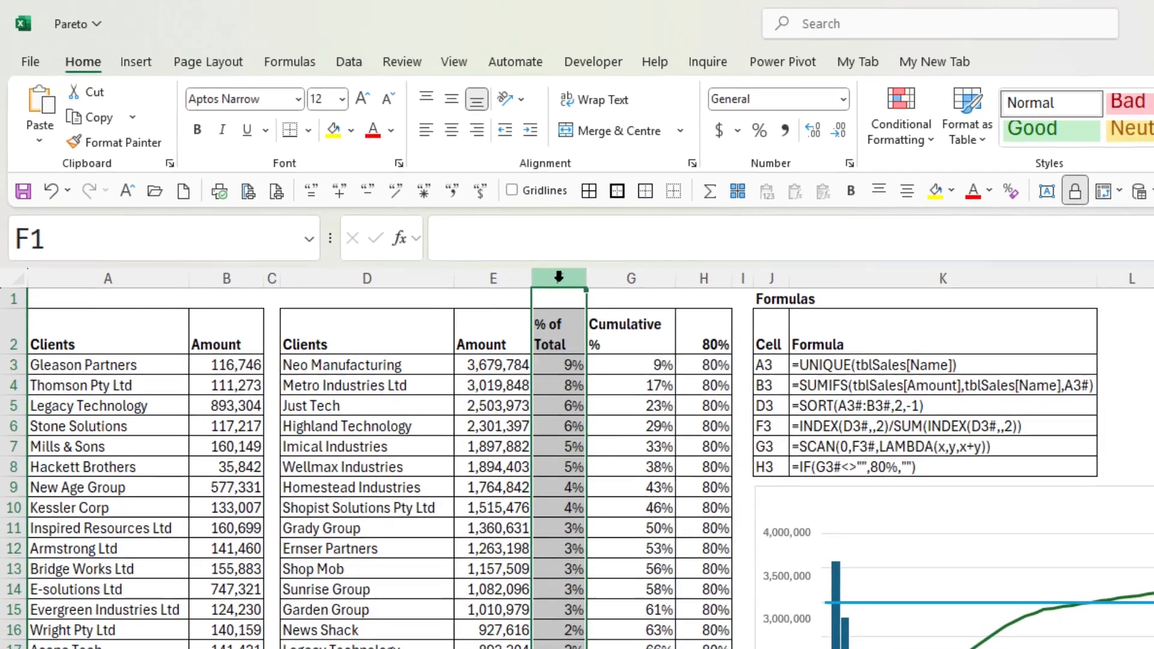
pyautogui.rightClick(584, 289)
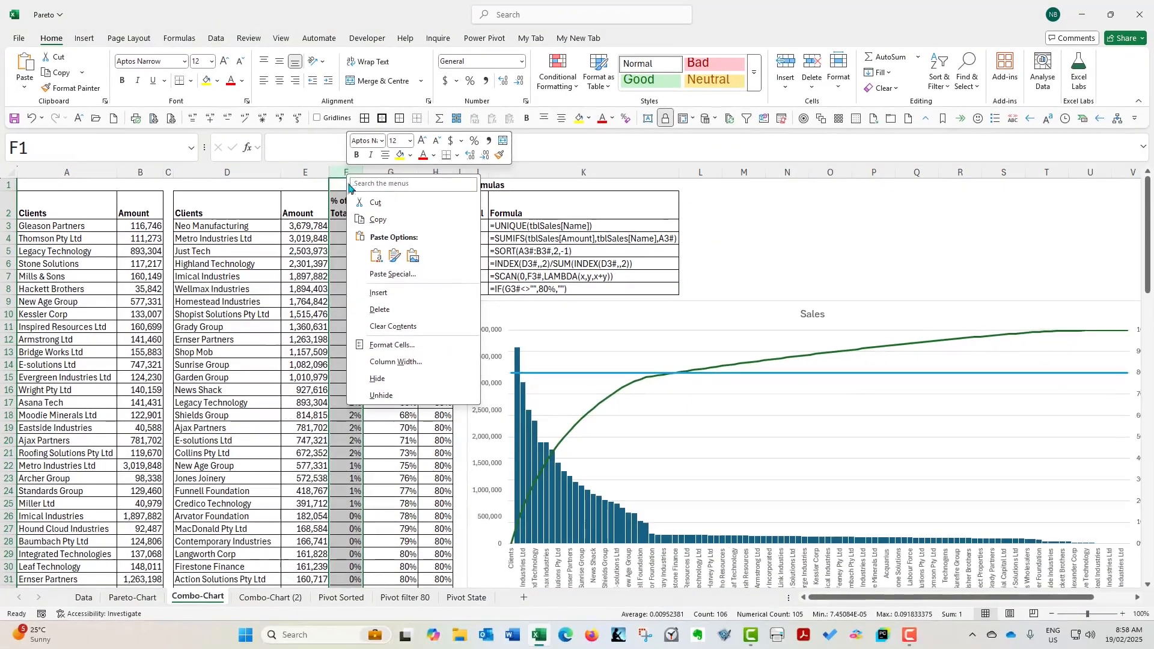
pyautogui.click(401, 379)
pyautogui.click(357, 207)
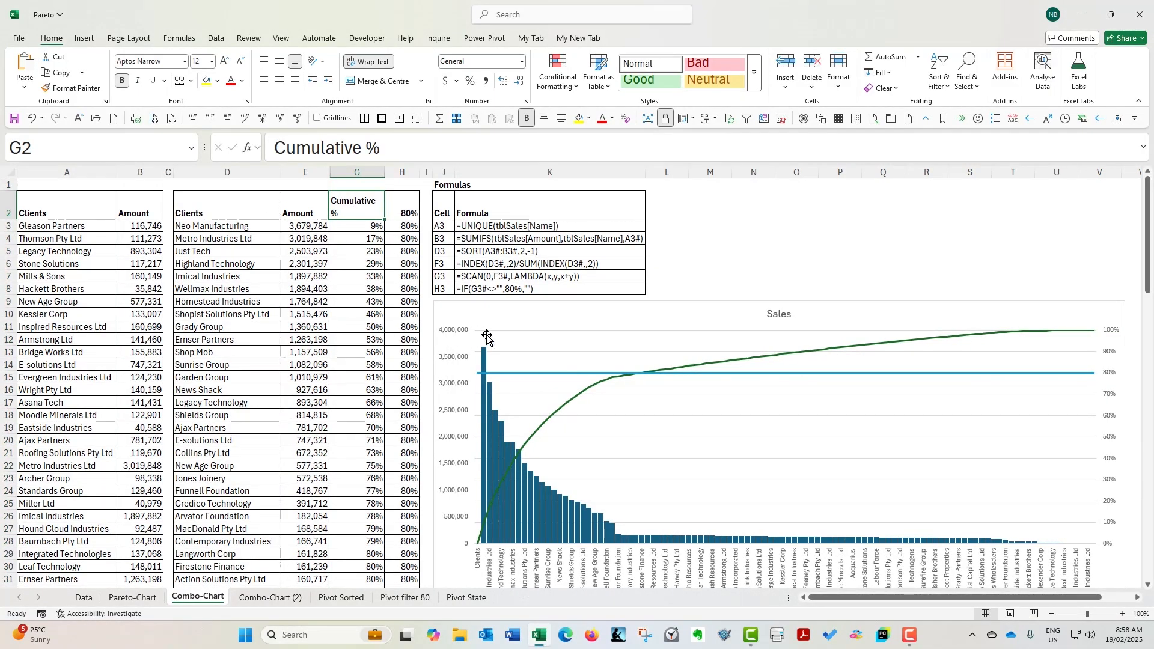
# Move the existing Sales chart far to the right, clear of the area beside the data
pyautogui.moveTo(465, 307)
pyautogui.mouseDown()
pyautogui.moveTo(1120, 310)
pyautogui.moveTo(529, 322)
pyautogui.moveTo(446, 304)
pyautogui.moveTo(457, 306)
pyautogui.mouseUp()
pyautogui.scroll(-1, 457, 307)
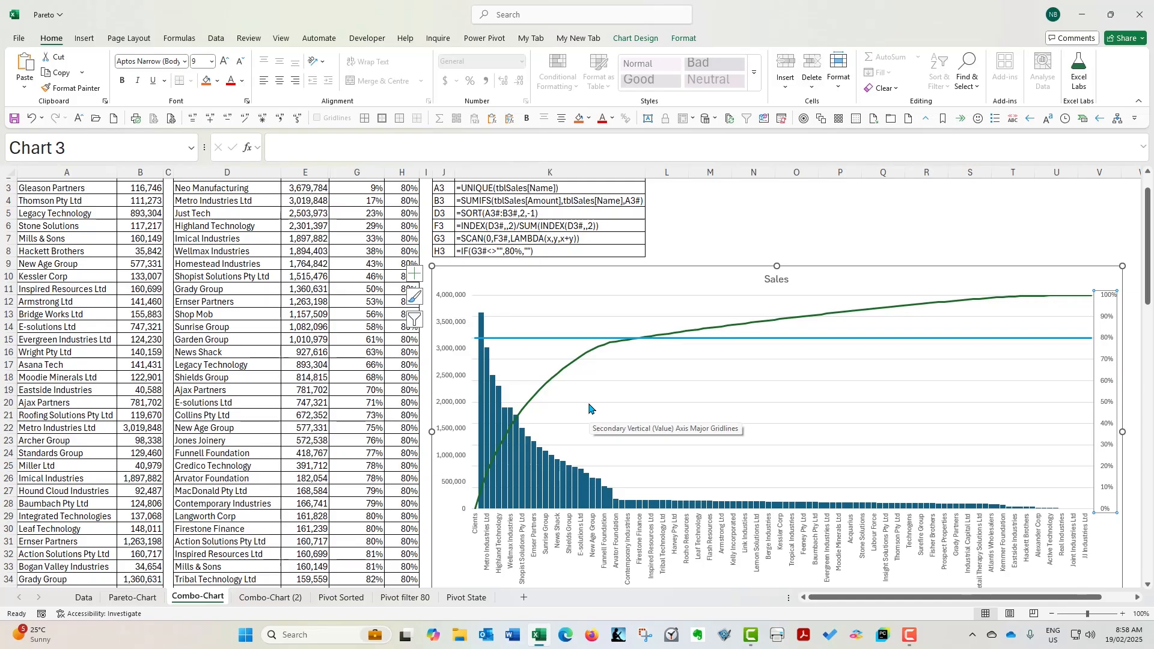
pyautogui.moveTo(563, 277); pyautogui.dragTo(1120, 278)
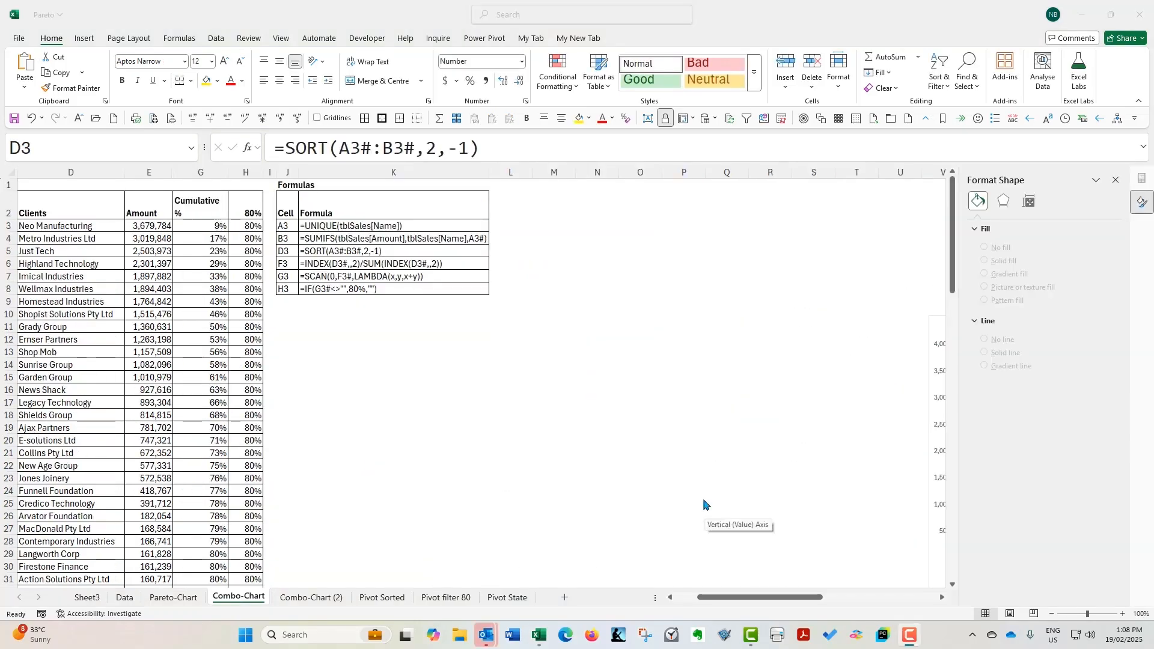
# Select the sorted data from D3 across to column H and down to the last client row, without the headings
pyautogui.click(112, 226)
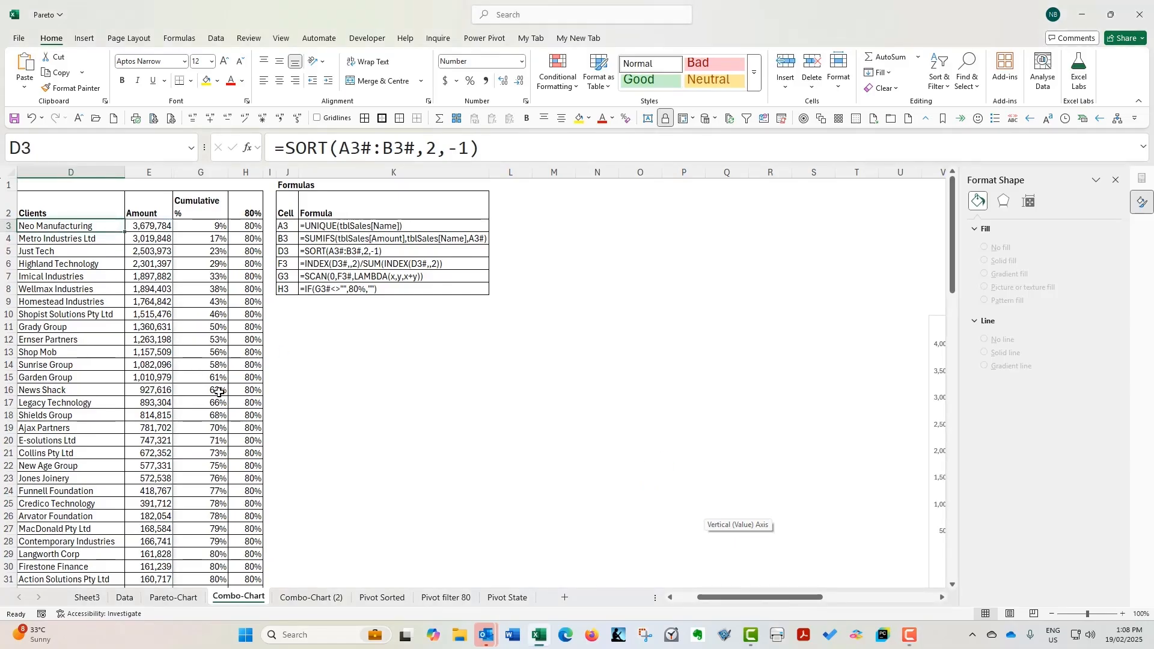
pyautogui.hotkey('shift', 'Right')
pyautogui.hotkey('shift', 'Right')
pyautogui.hotkey('shift', 'Right')
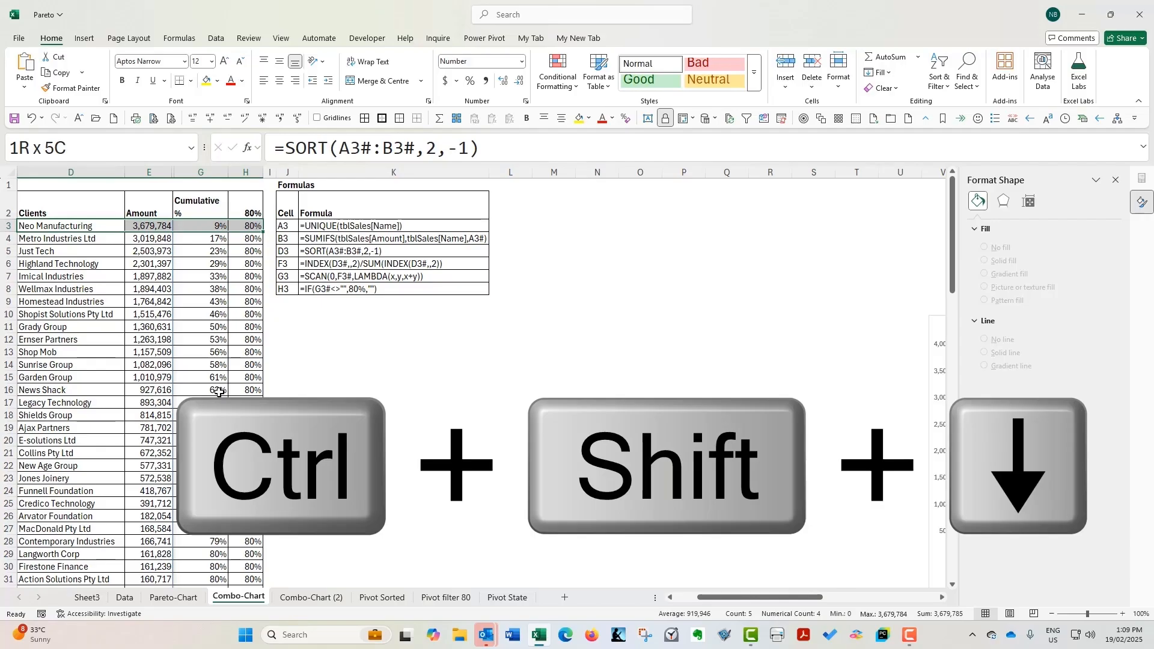
pyautogui.hotkey('ctrl', 'shift', 'Down')
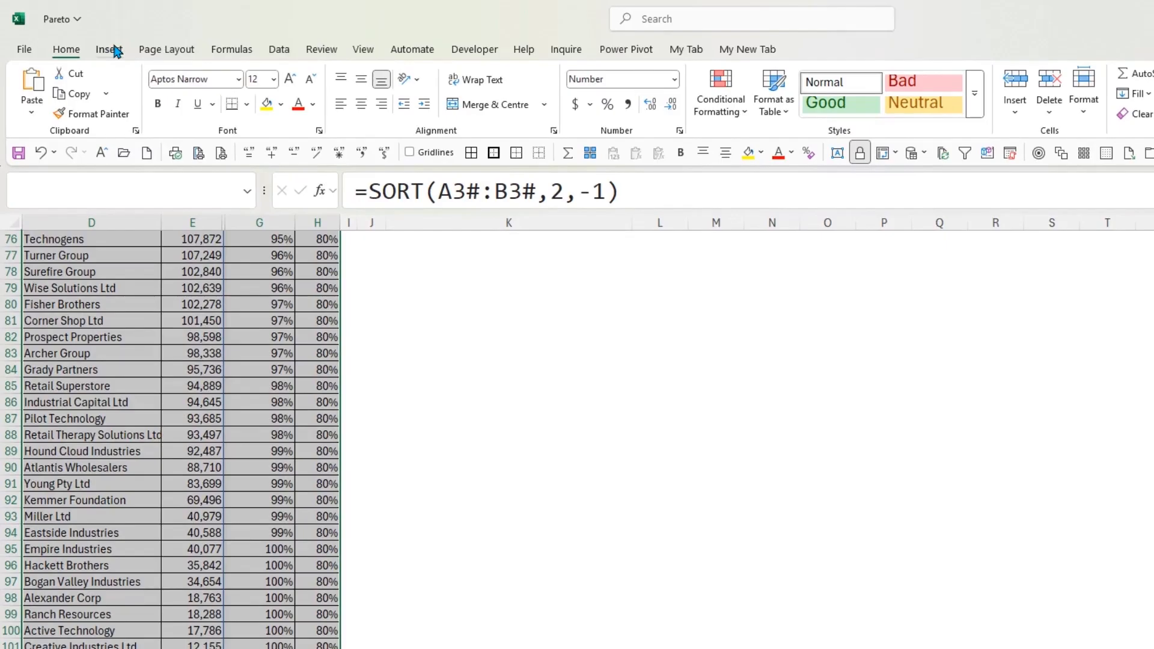
# Start inserting a chart for the selected data and choose the Combo chart type
pyautogui.click(117, 51)
pyautogui.click(481, 91)
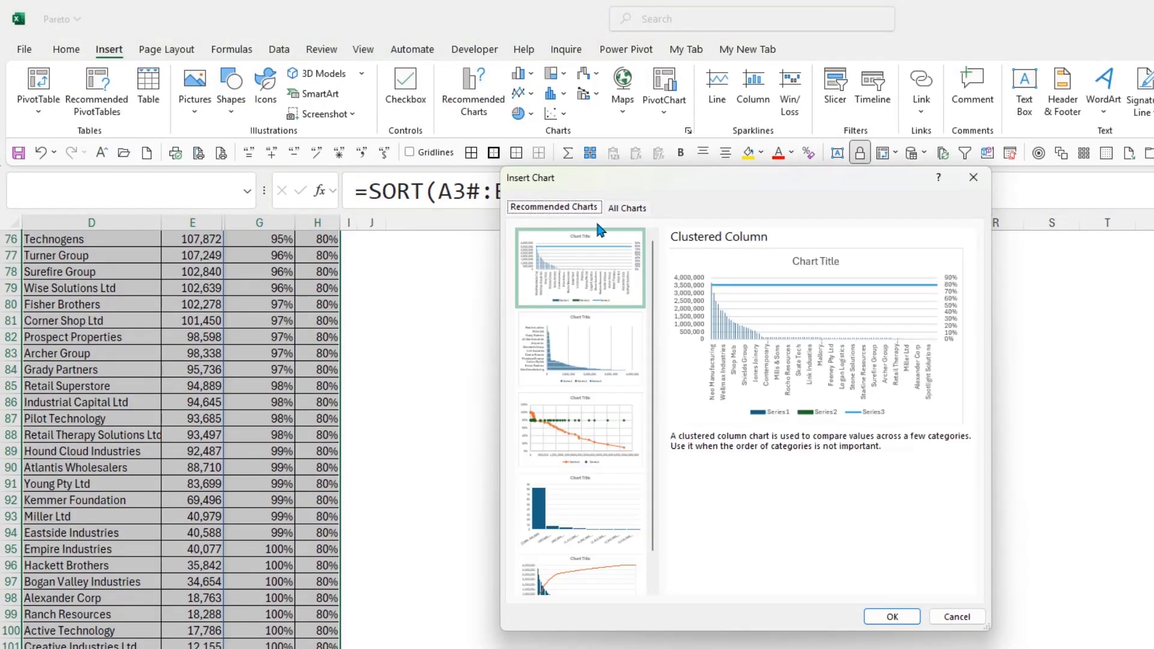
pyautogui.click(631, 208)
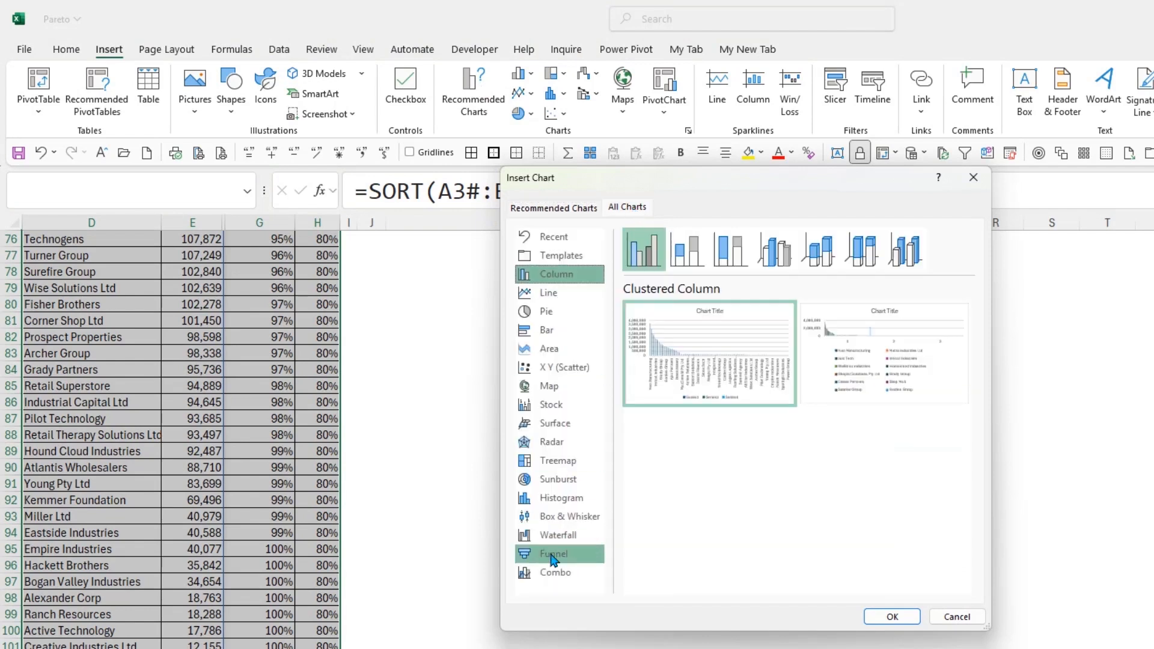
pyautogui.click(562, 576)
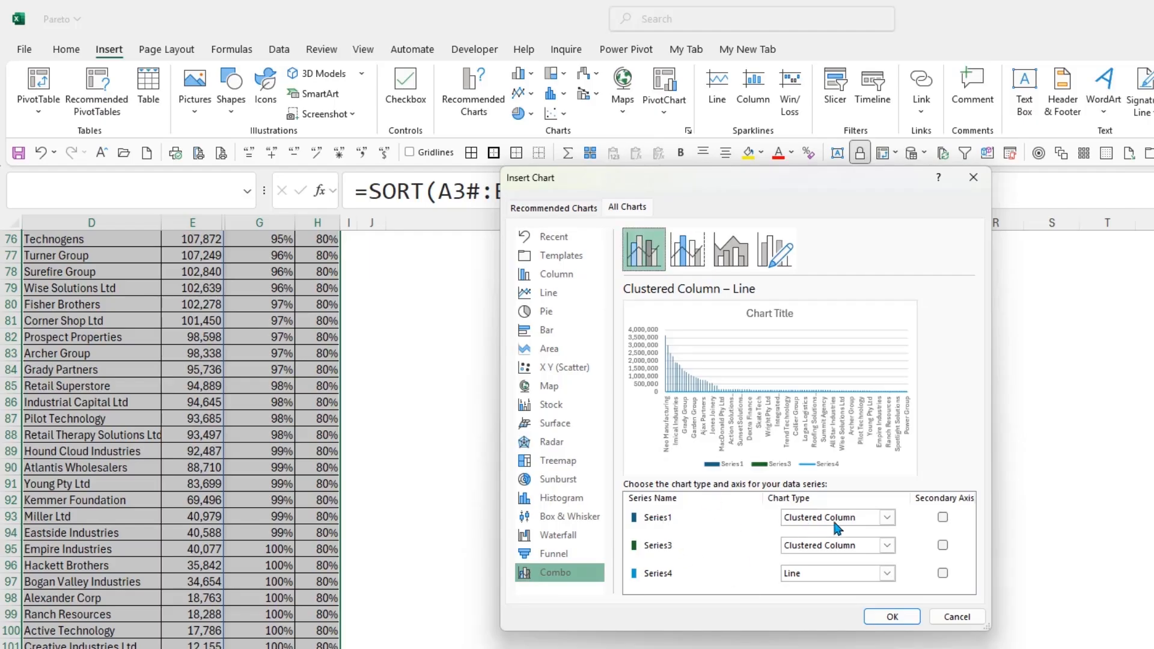
# Set Series3 to a Line chart type and assign both Series3 and Series4 to the secondary axis
pyautogui.click(862, 546)
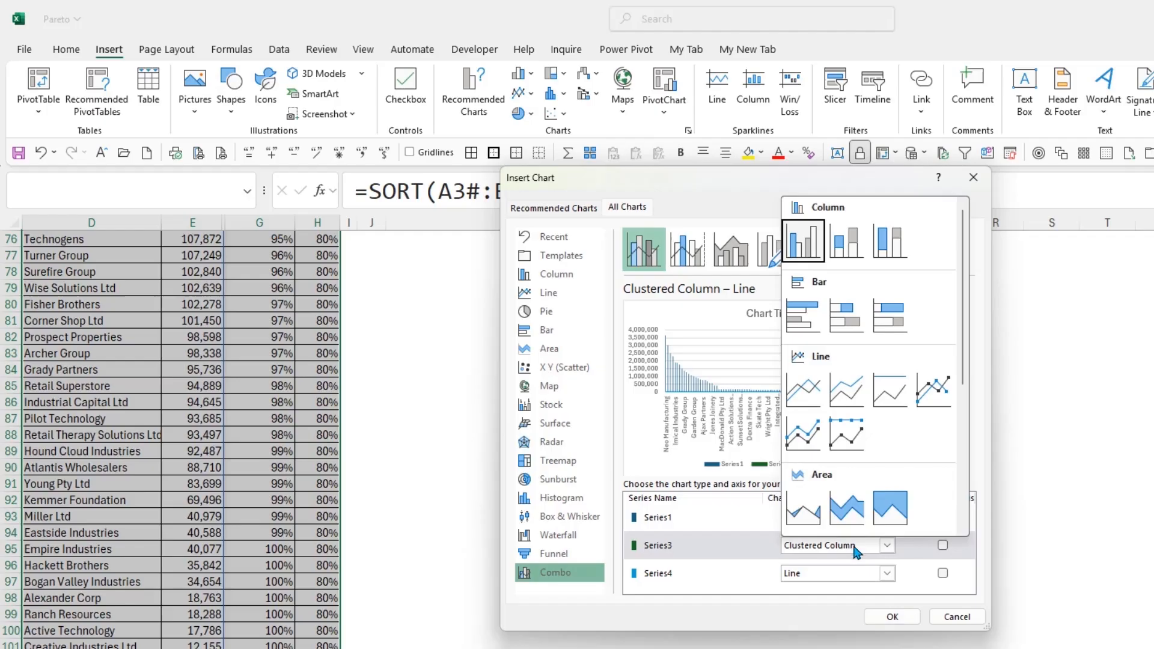
pyautogui.click(810, 389)
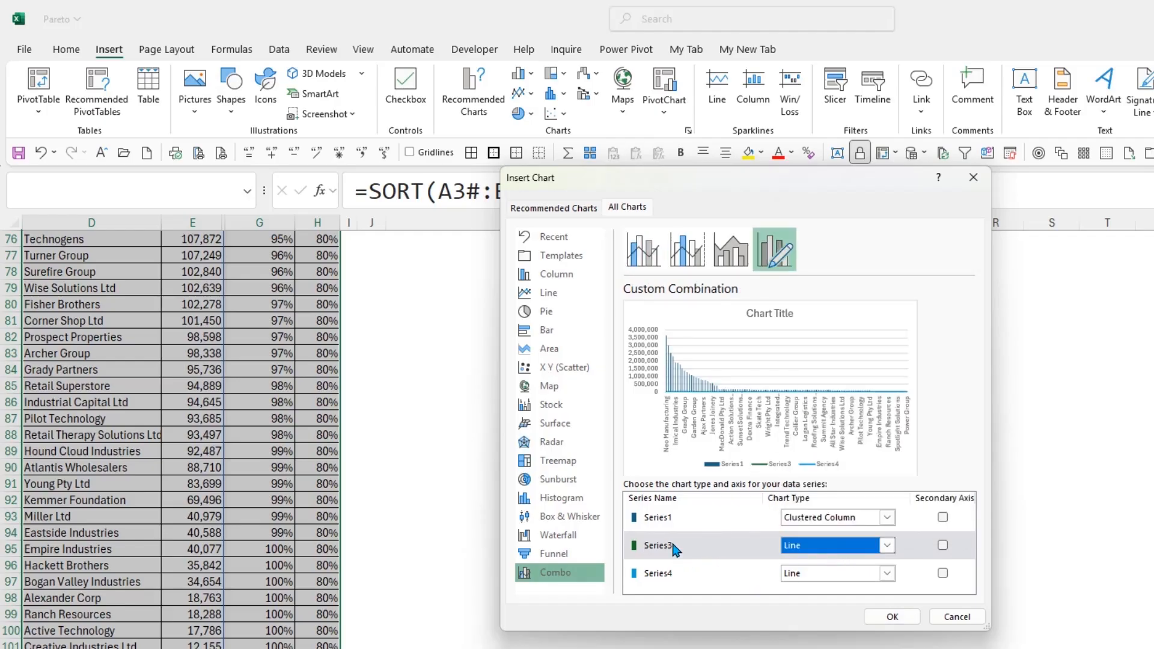
pyautogui.click(942, 546)
pyautogui.click(942, 573)
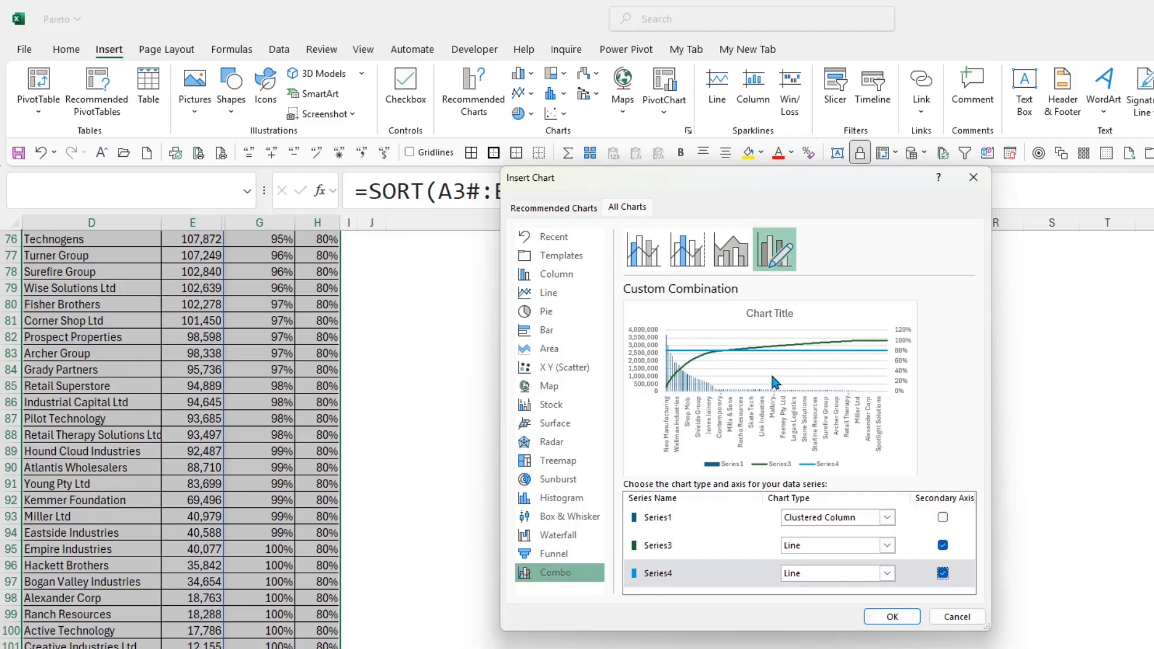
# Create the combo chart and enlarge it in both width and height, to about column P
pyautogui.click(892, 617)
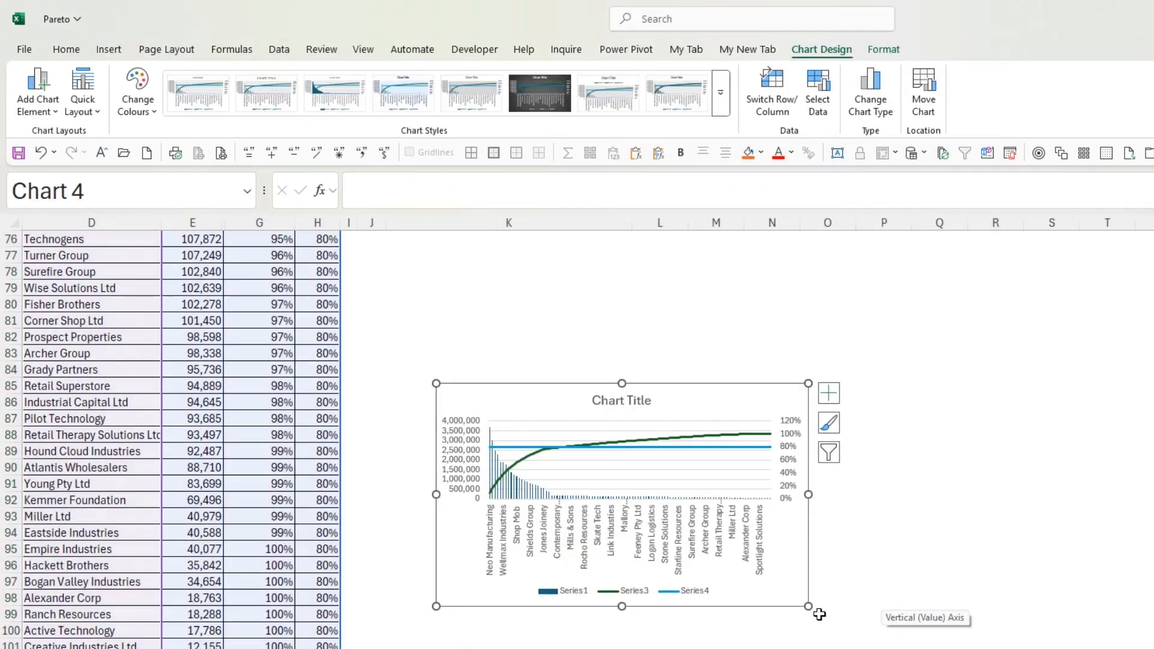
pyautogui.moveTo(811, 607); pyautogui.dragTo(918, 648)
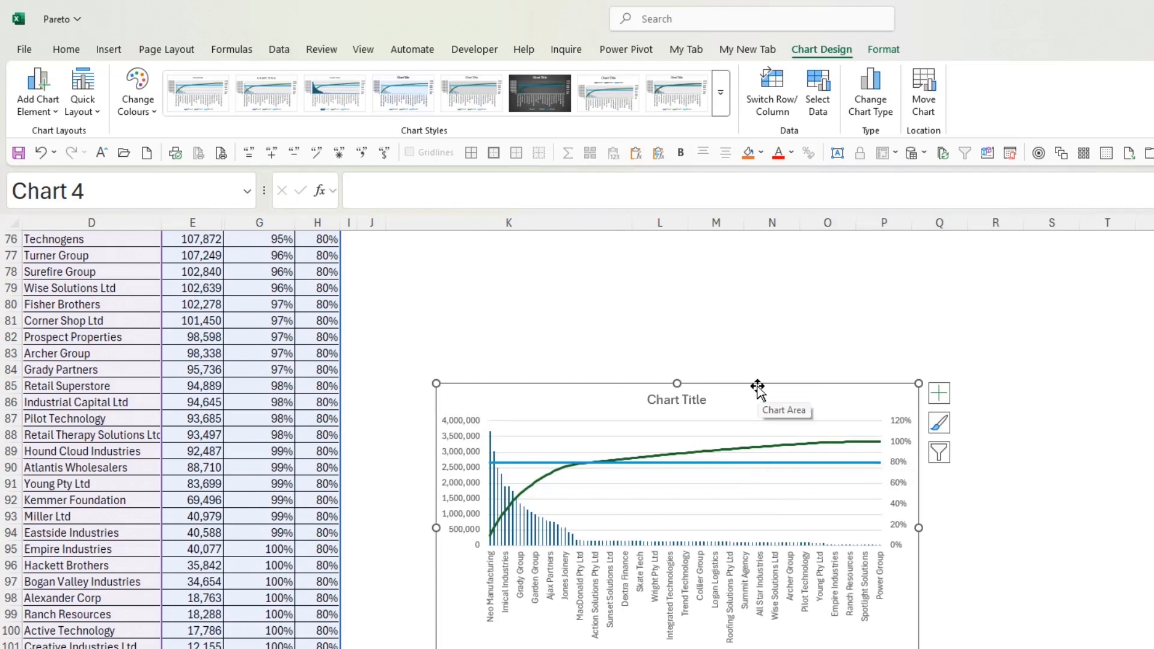
# Move the combo chart up the sheet so that it sits directly below the formulas list, starting at J10
pyautogui.press('Delete')
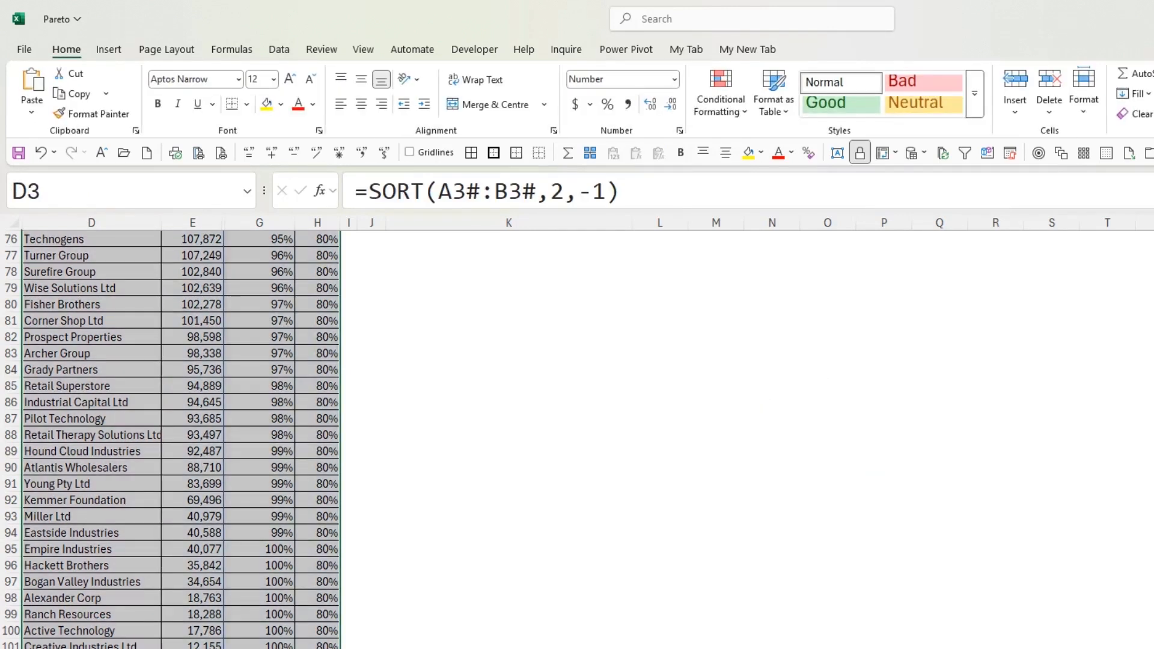
pyautogui.scroll(20, 425, 373)
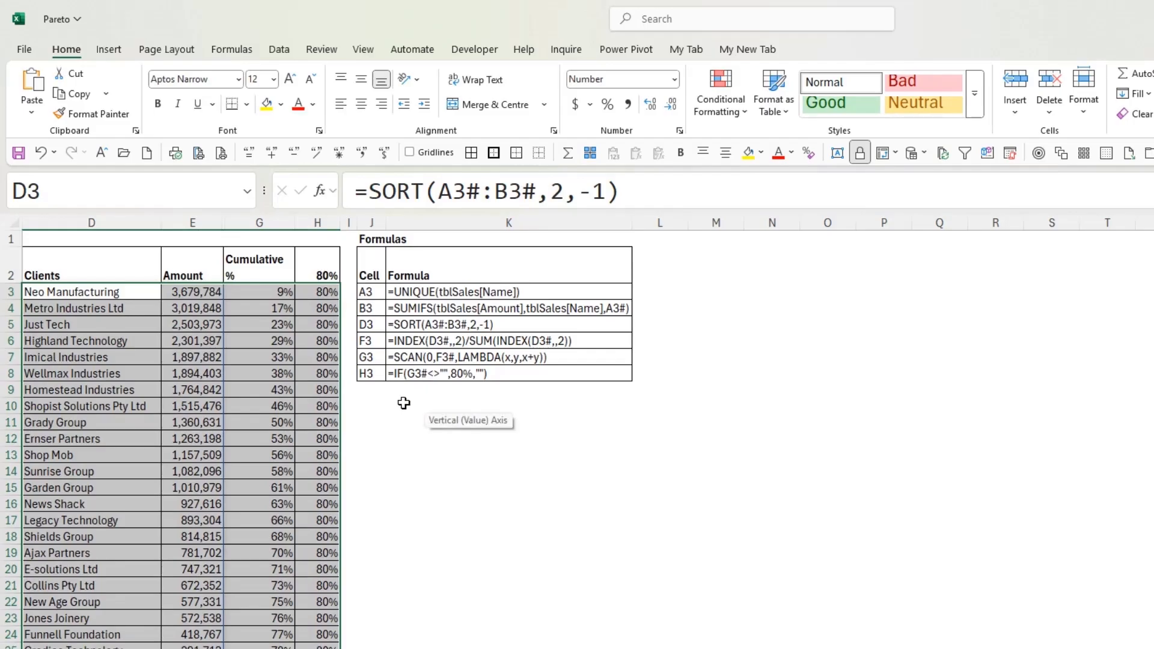
pyautogui.click(402, 404)
pyautogui.click(375, 403)
pyautogui.hotkey('ctrl', 'z')
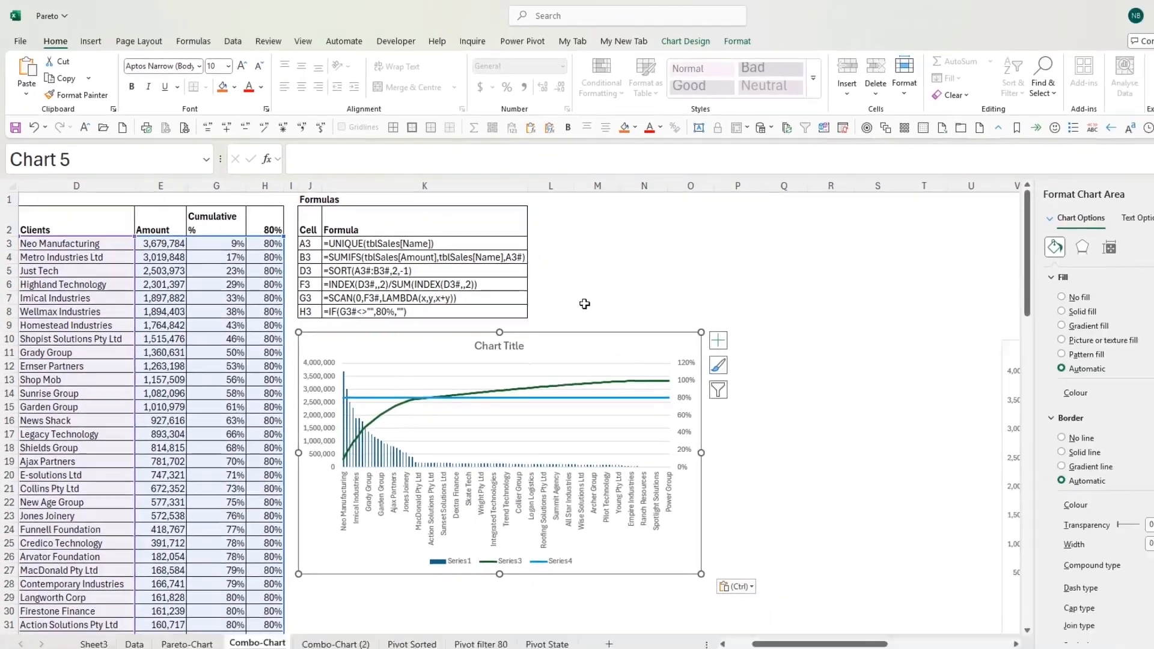
# Enlarge the chart in both directions so that it reaches about column T and row 30
pyautogui.click(691, 356)
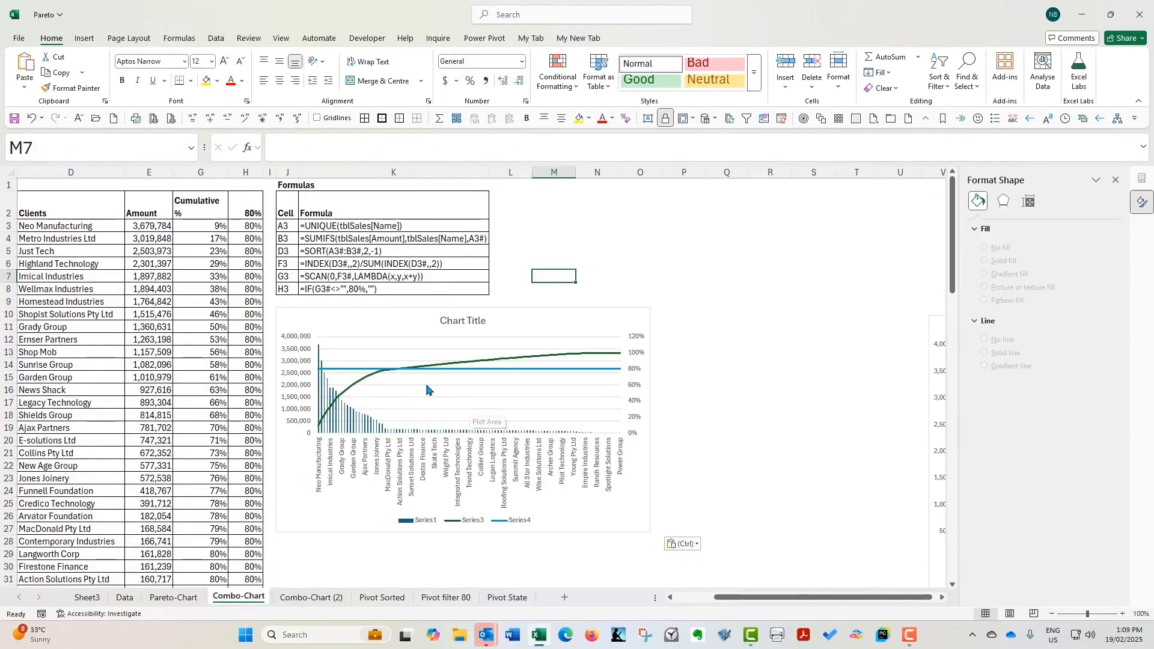
pyautogui.click(642, 523)
pyautogui.moveTo(650, 532); pyautogui.dragTo(880, 571)
# Remove the legend and the major gridlines from the chart
pyautogui.click(566, 560)
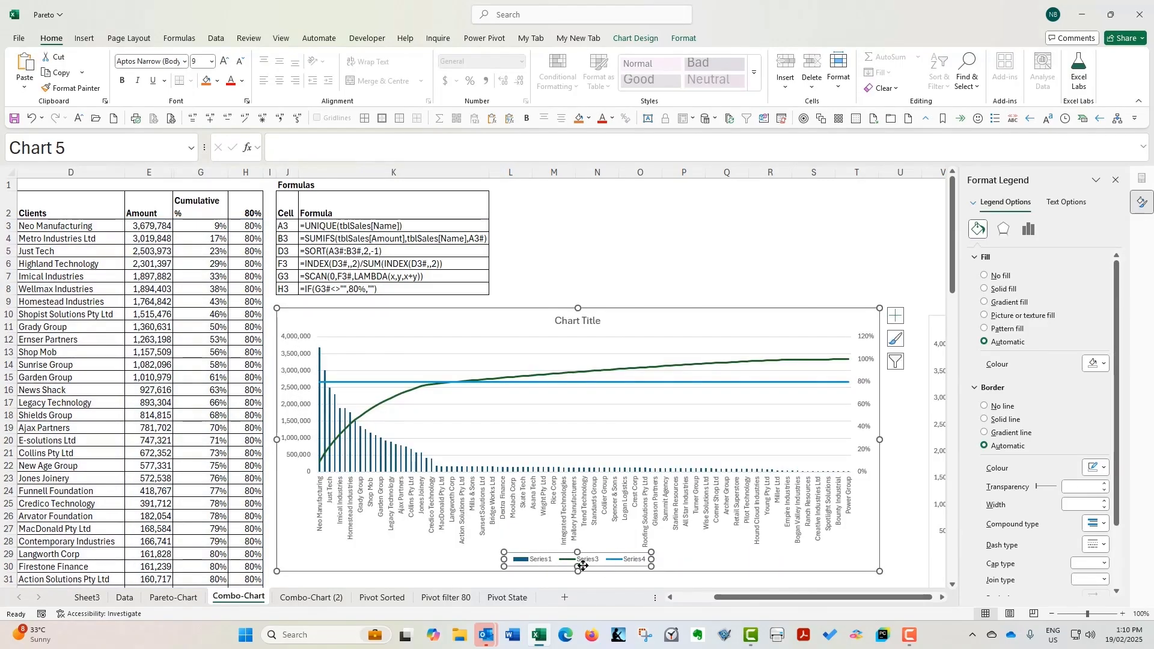
pyautogui.press('Delete')
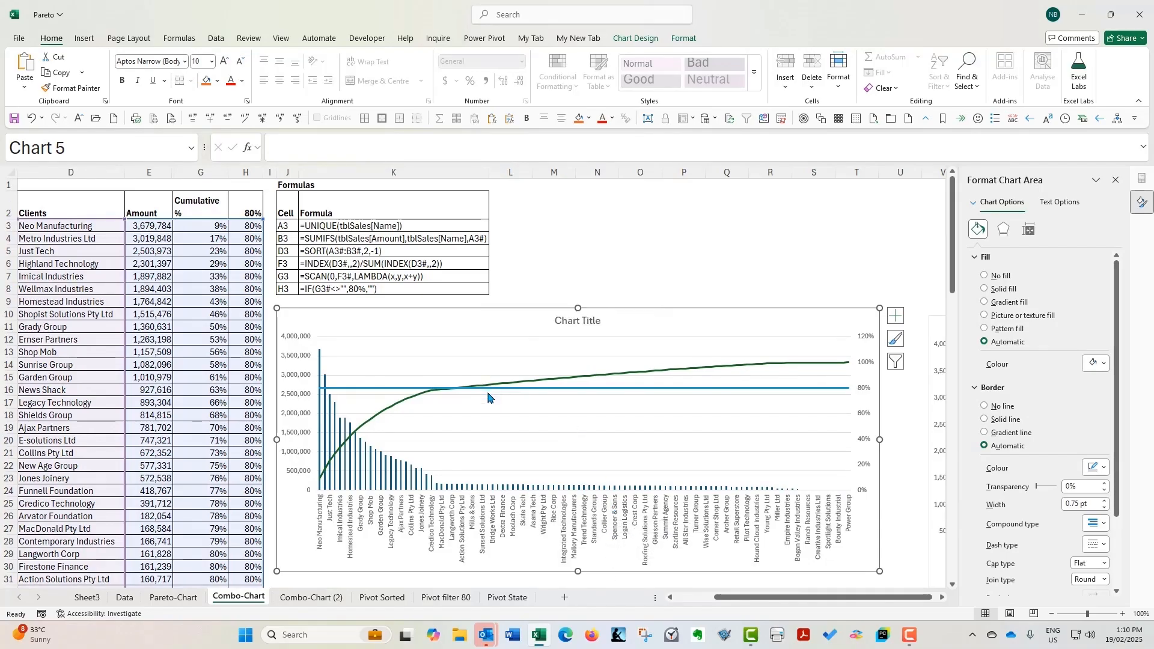
pyautogui.click(502, 435)
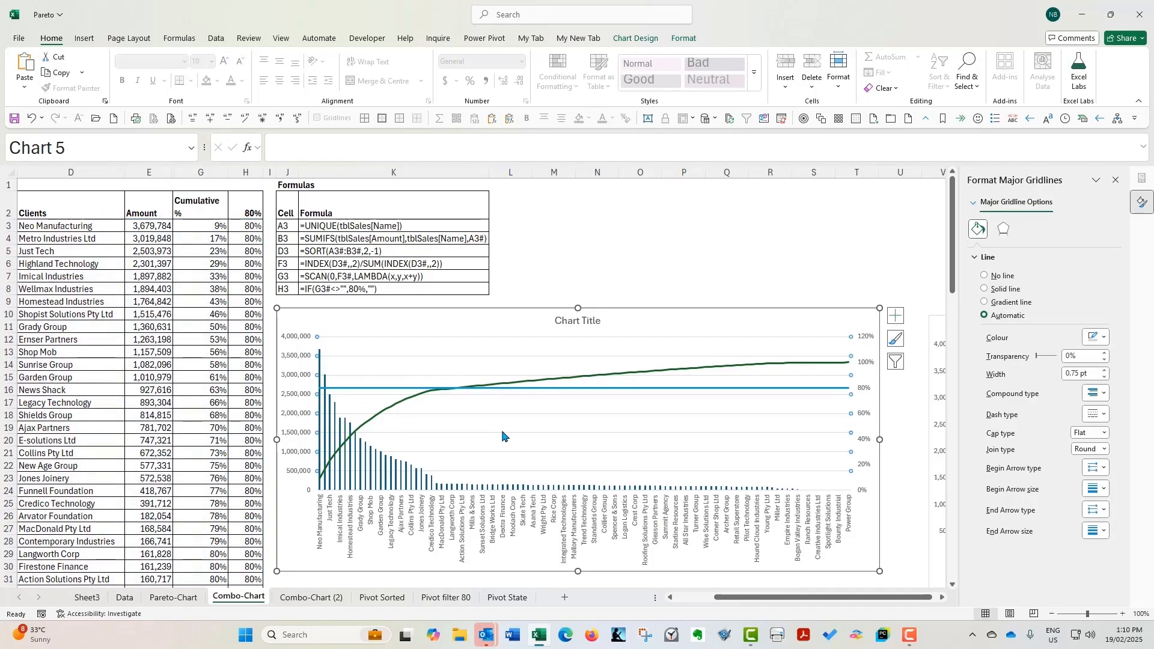
pyautogui.press('Delete')
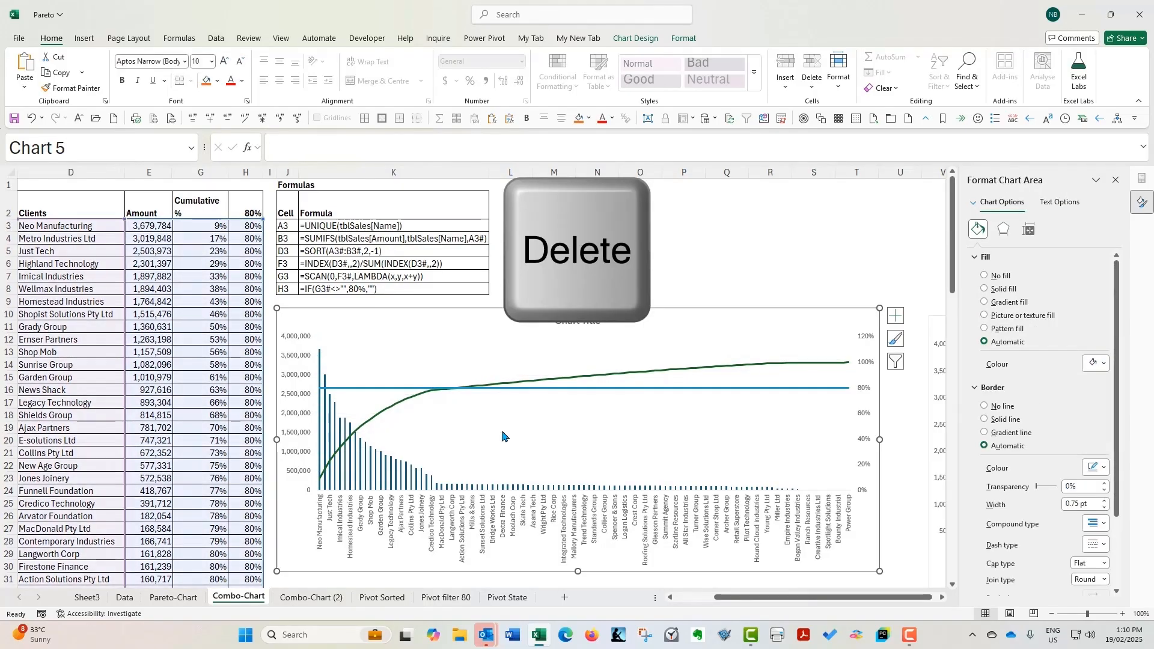
# Format the sales column series with a series overlap of 0% and a gap width of 20%
pyautogui.click(324, 429)
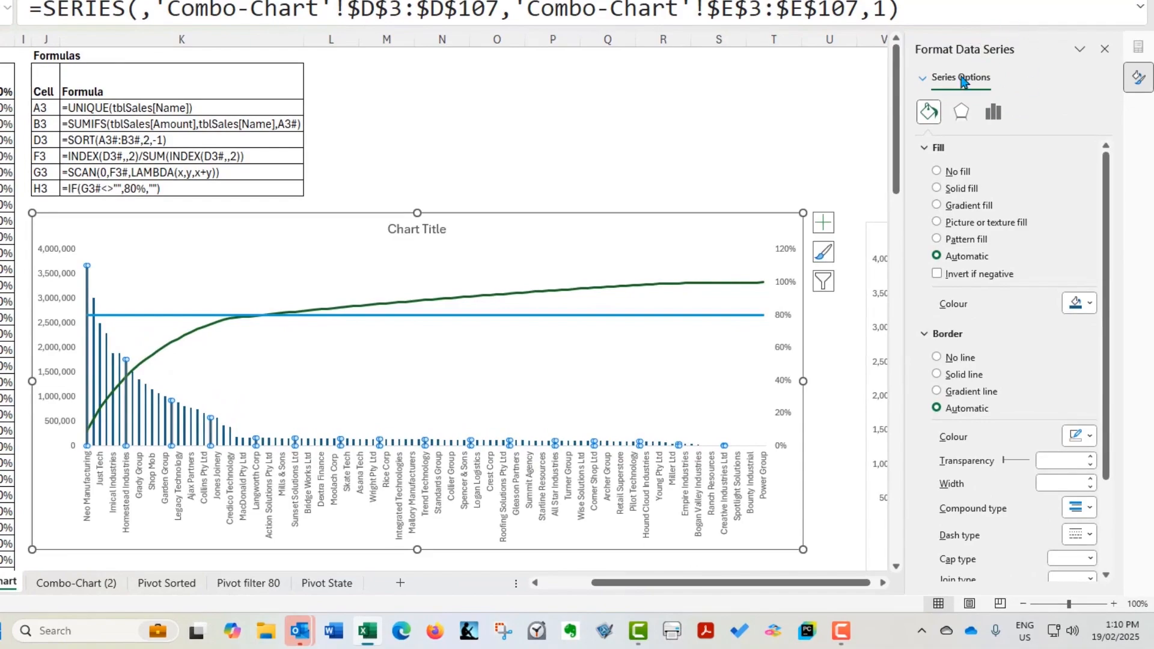
pyautogui.rightClick(94, 343)
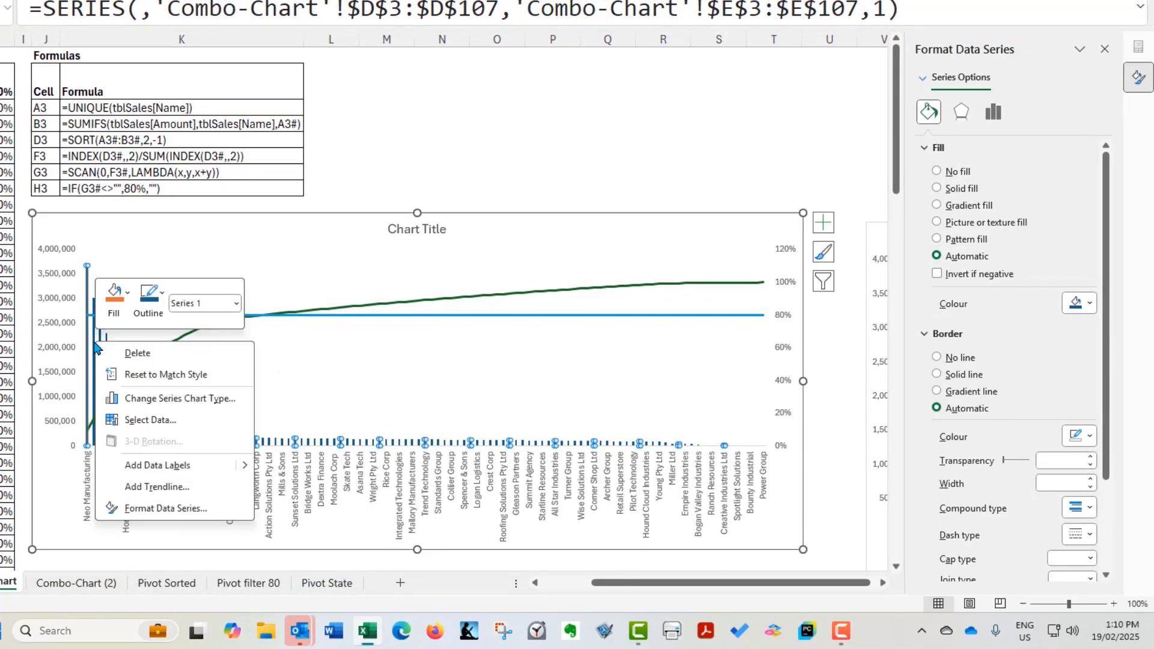
pyautogui.click(187, 508)
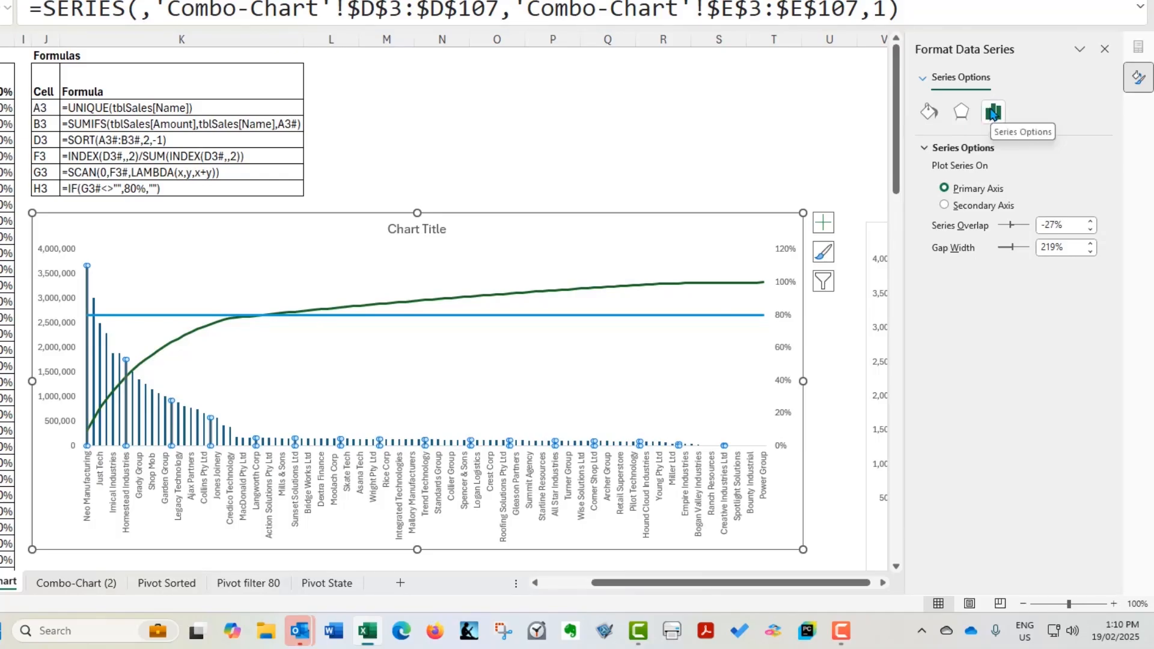
pyautogui.click(1066, 231)
pyautogui.moveTo(1066, 230); pyautogui.dragTo(1029, 231)
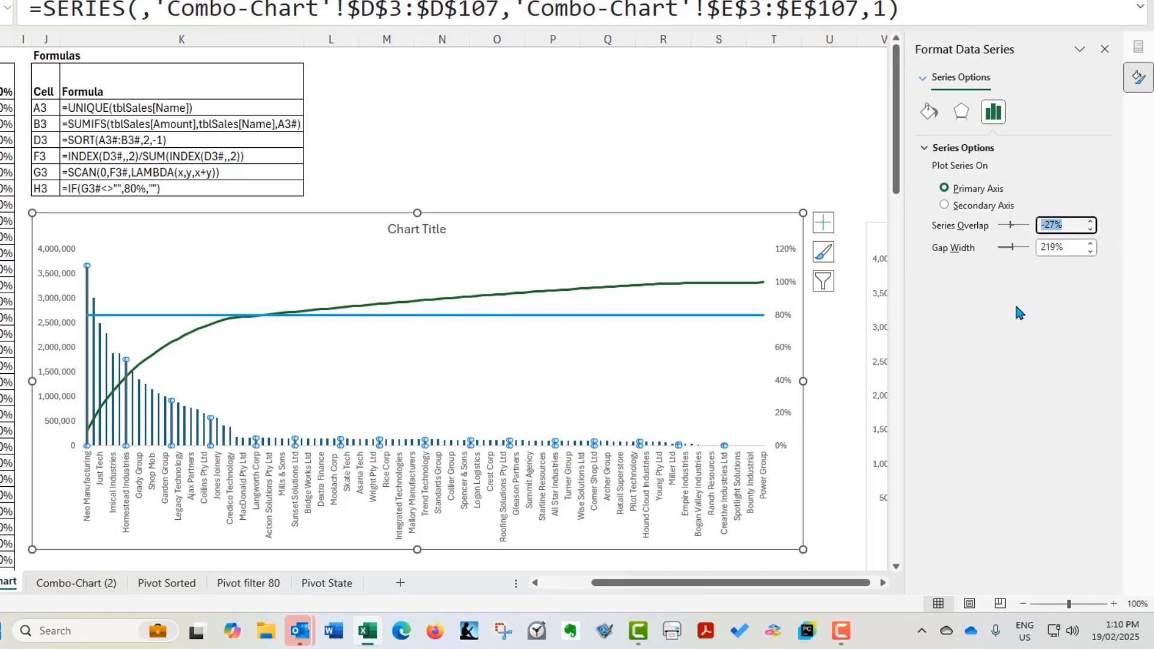
pyautogui.write('0')
pyautogui.click(1073, 248)
pyautogui.moveTo(1073, 248); pyautogui.dragTo(1022, 248)
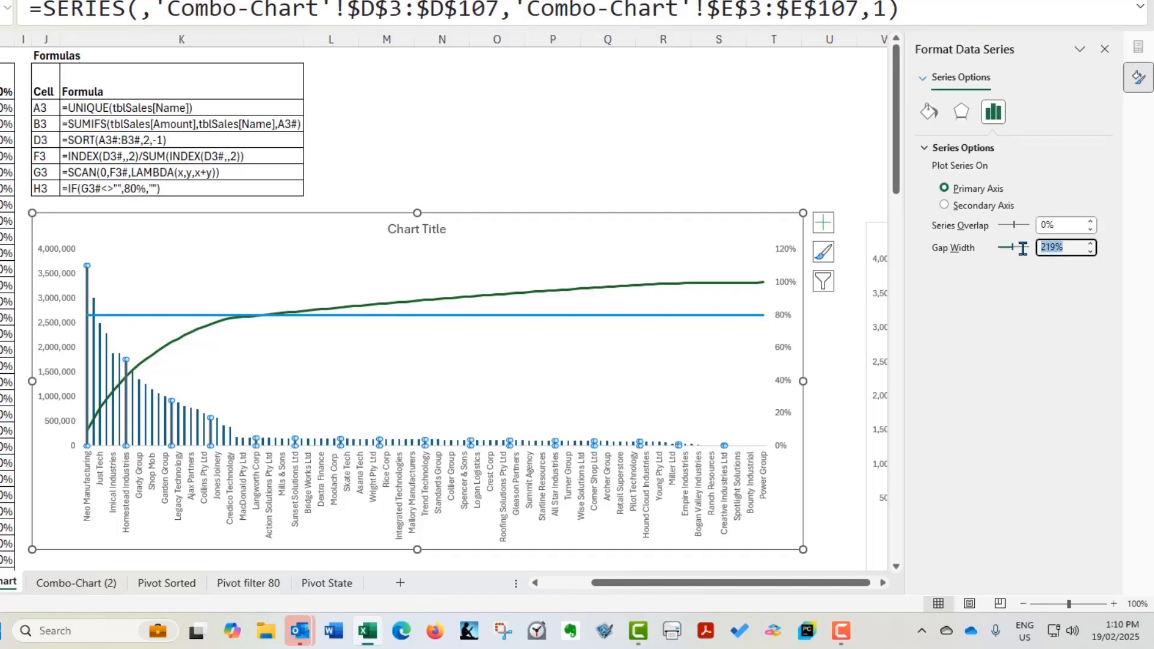
pyautogui.write('20')
pyautogui.press('Return')
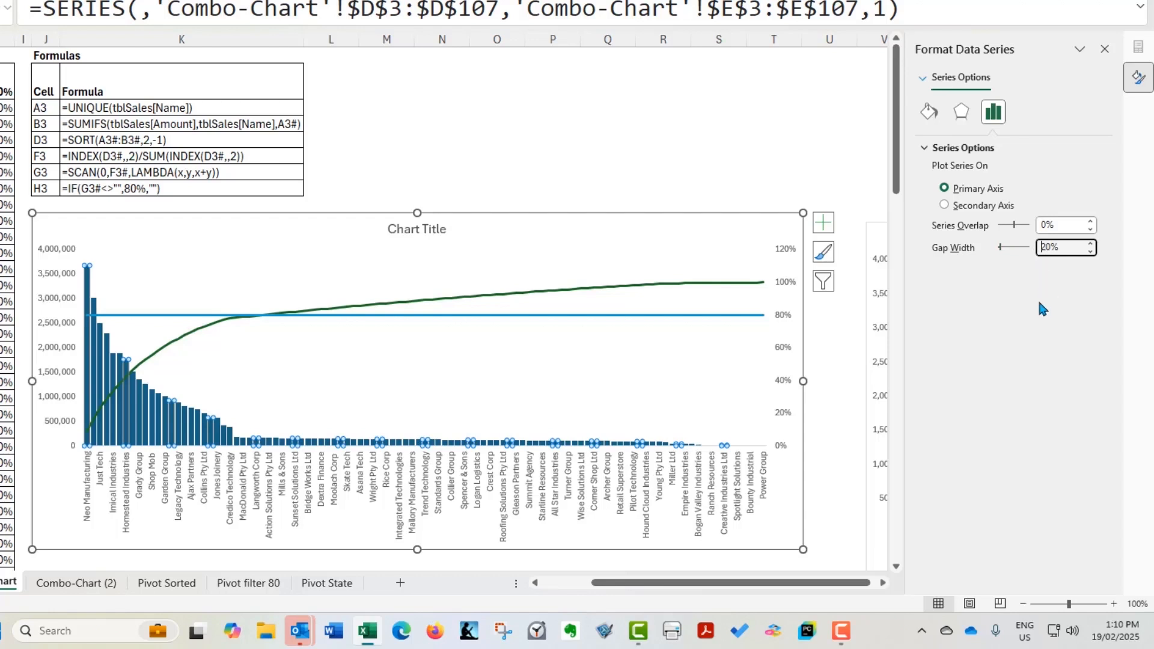
pyautogui.click(272, 395)
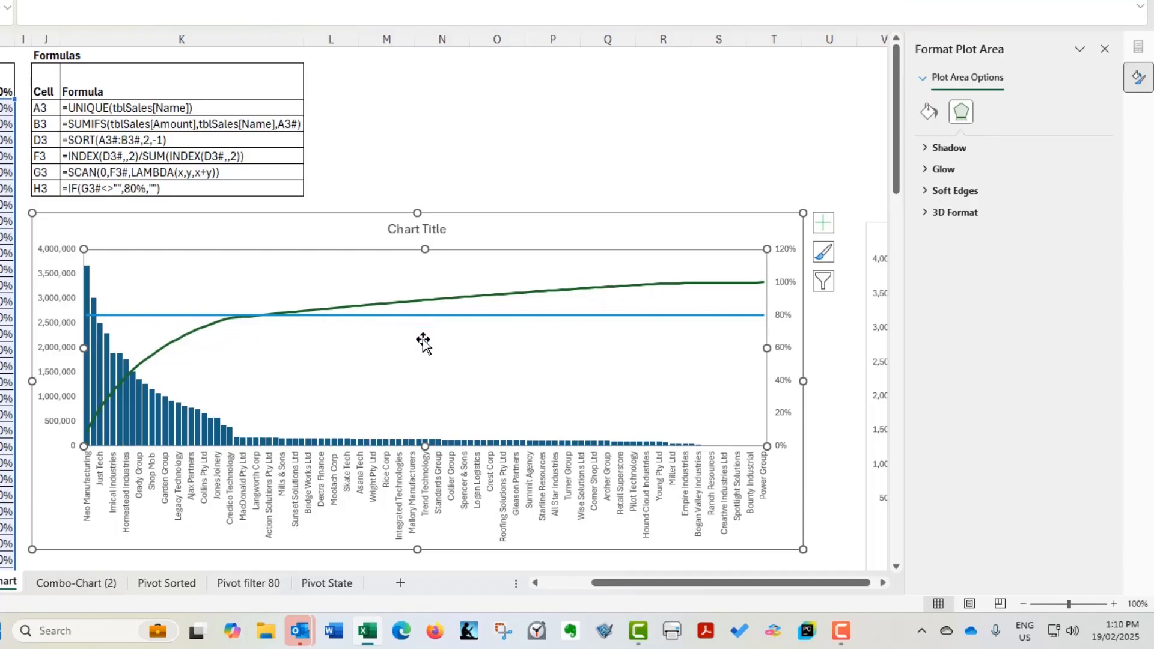
# Set the maximum bound of the secondary percentage axis to 1
pyautogui.click(788, 290)
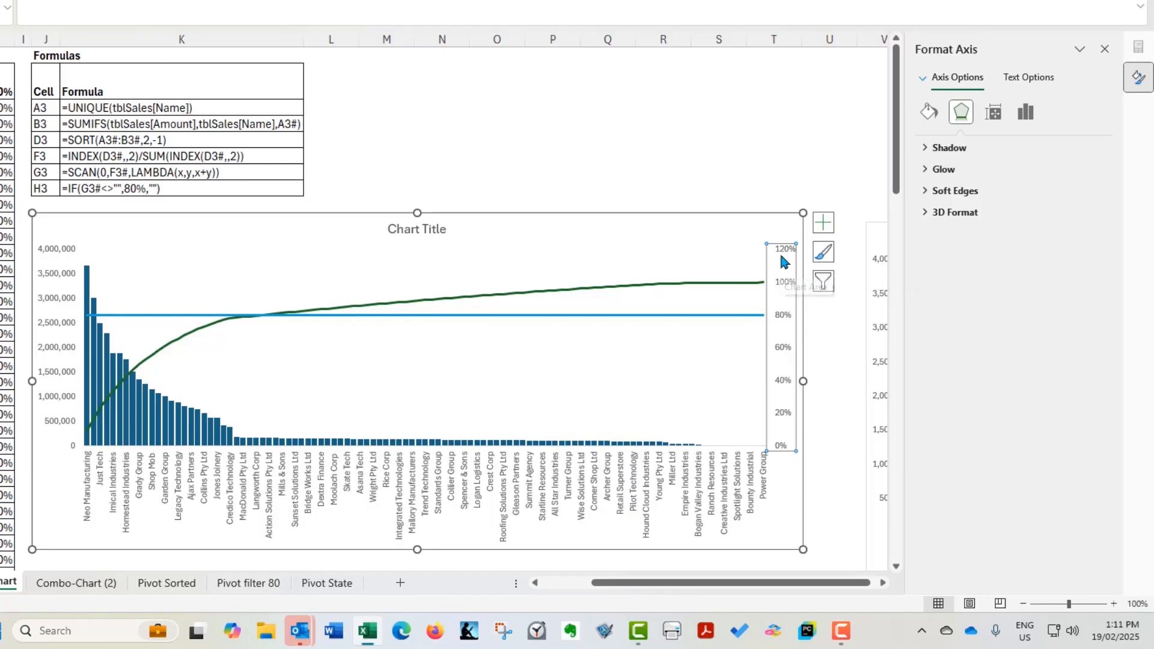
pyautogui.click(1026, 113)
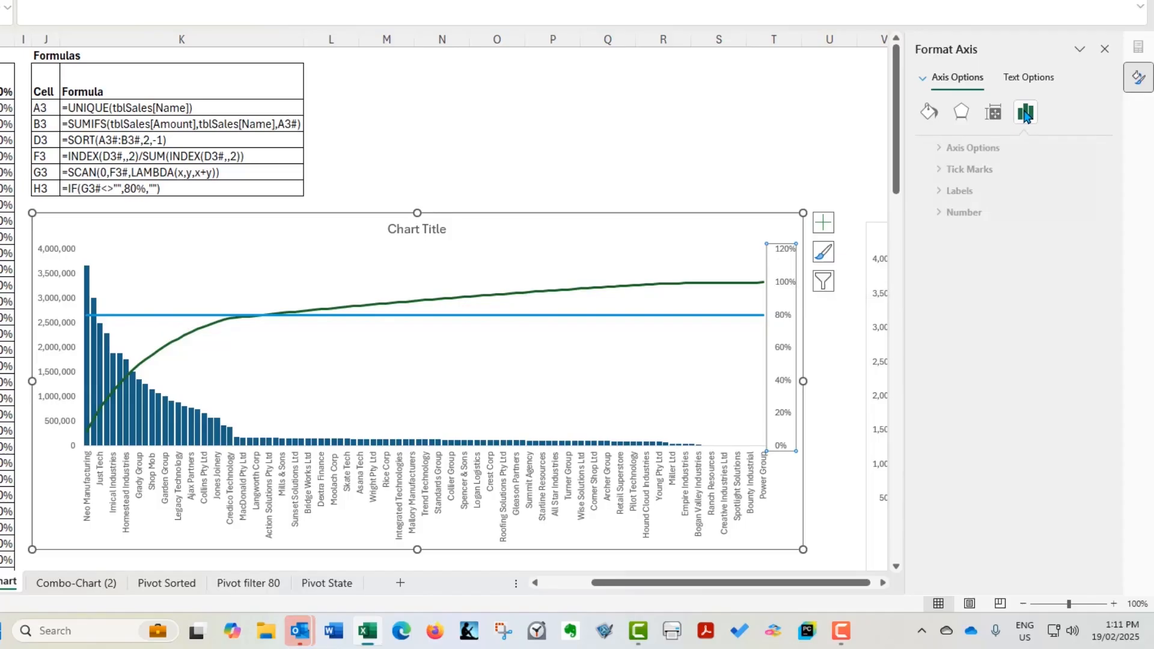
pyautogui.click(945, 148)
pyautogui.doubleClick(1021, 207)
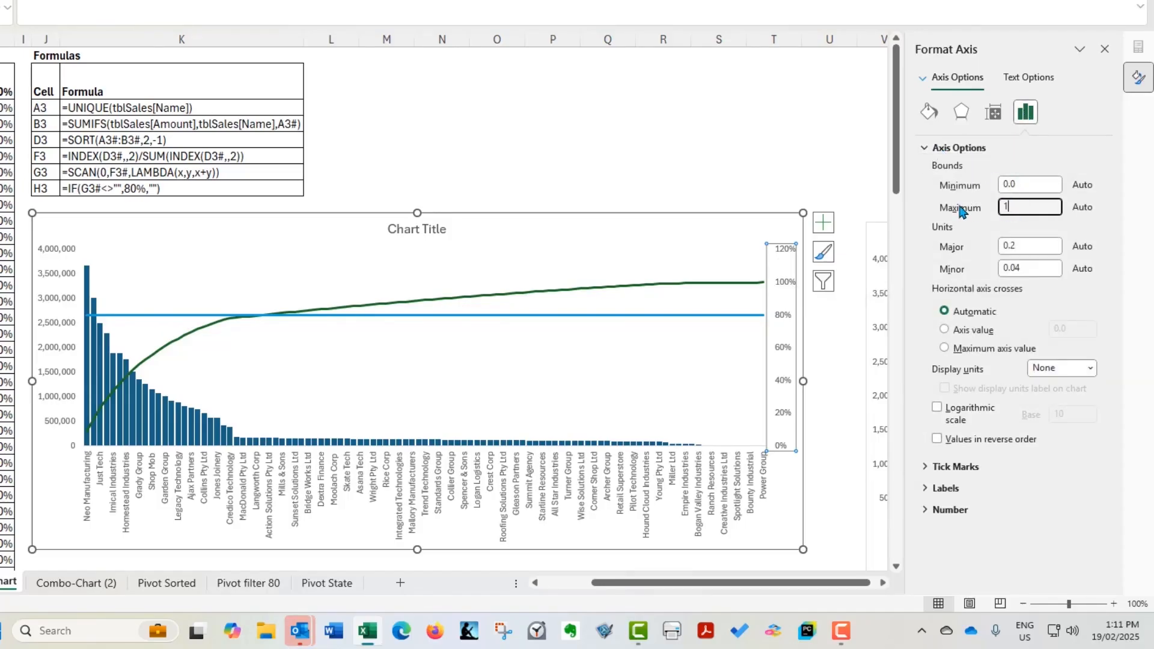
pyautogui.write('1')
pyautogui.press('Return')
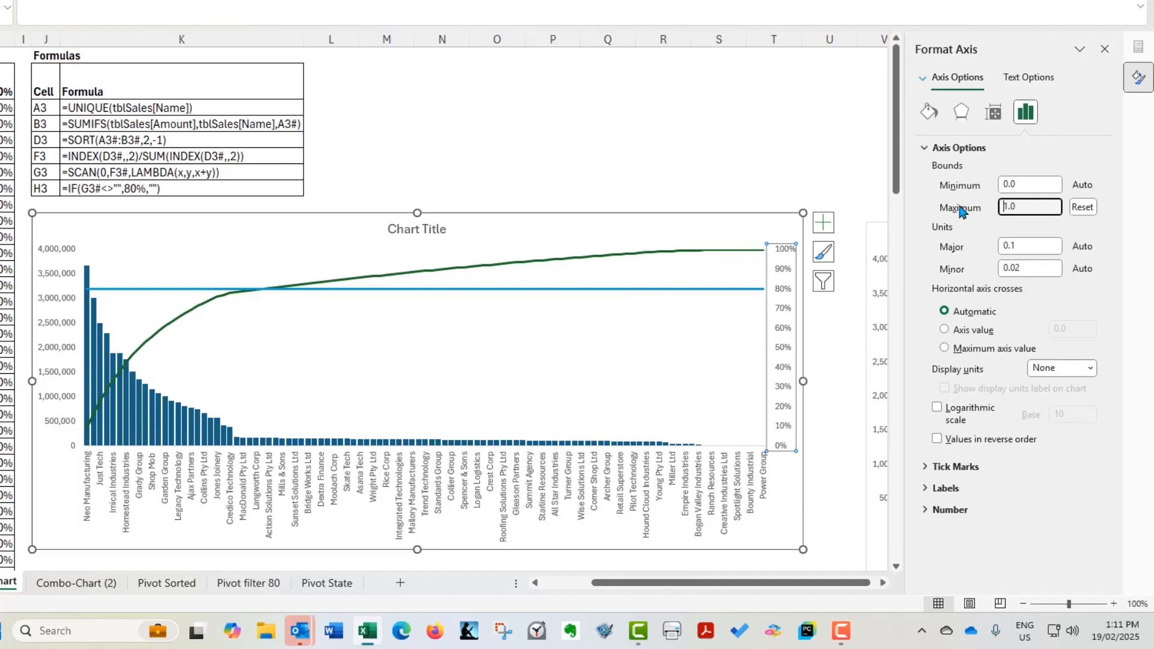
pyautogui.click(626, 184)
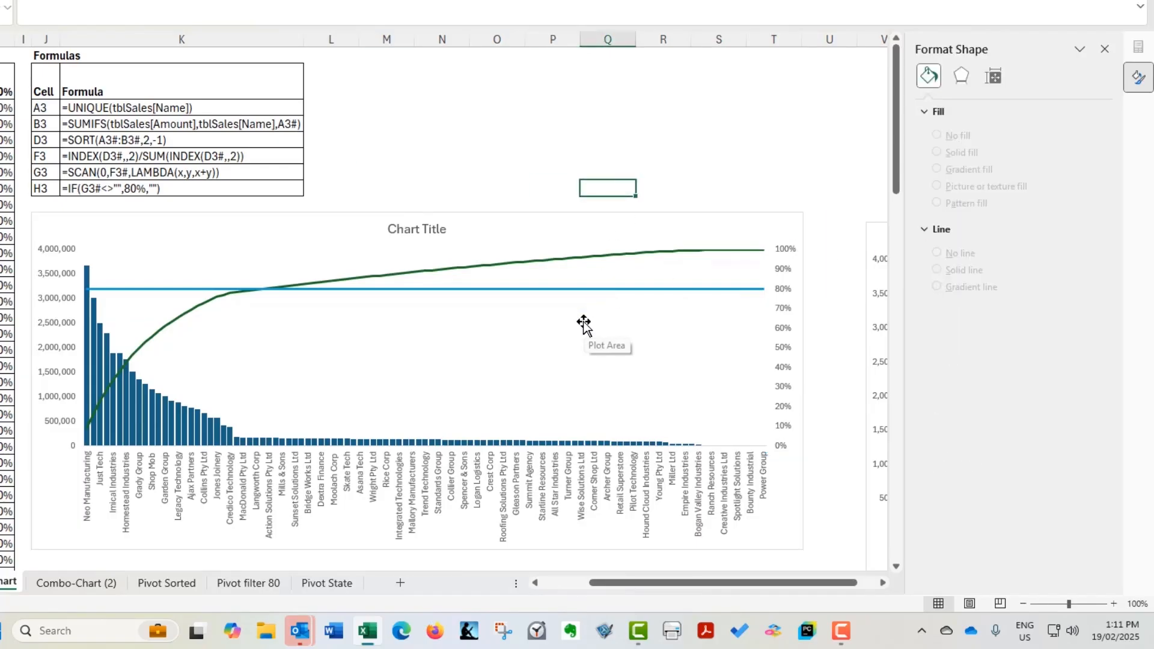
# Add major gridlines to the chart based on the secondary percentage axis
pyautogui.click(784, 334)
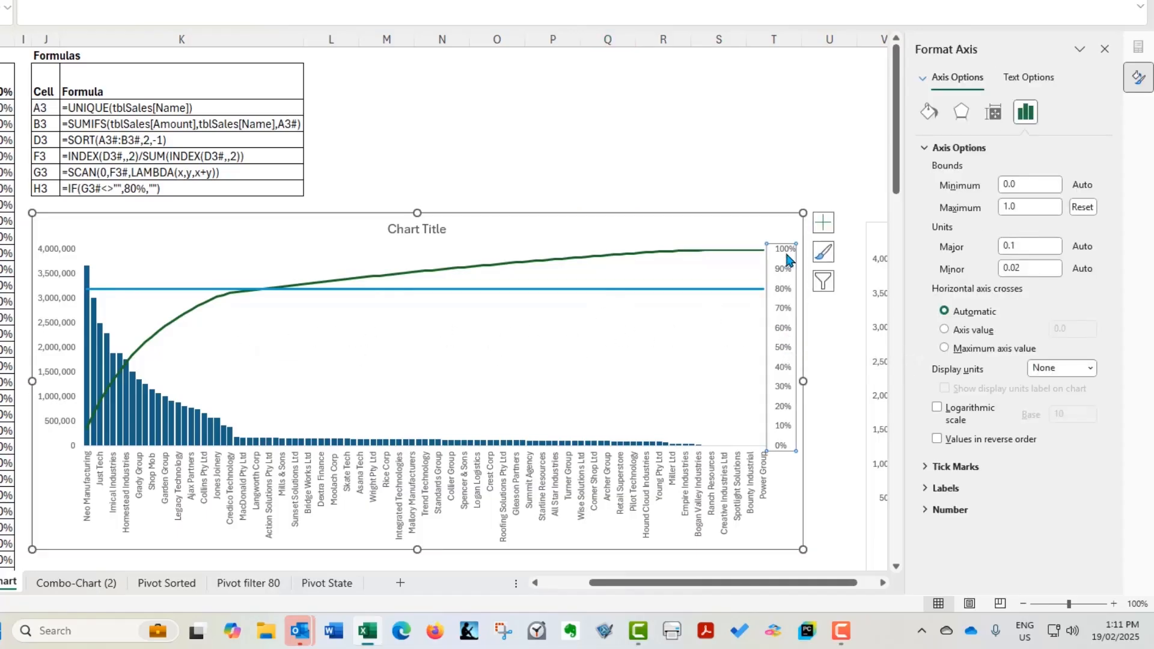
pyautogui.rightClick(781, 313)
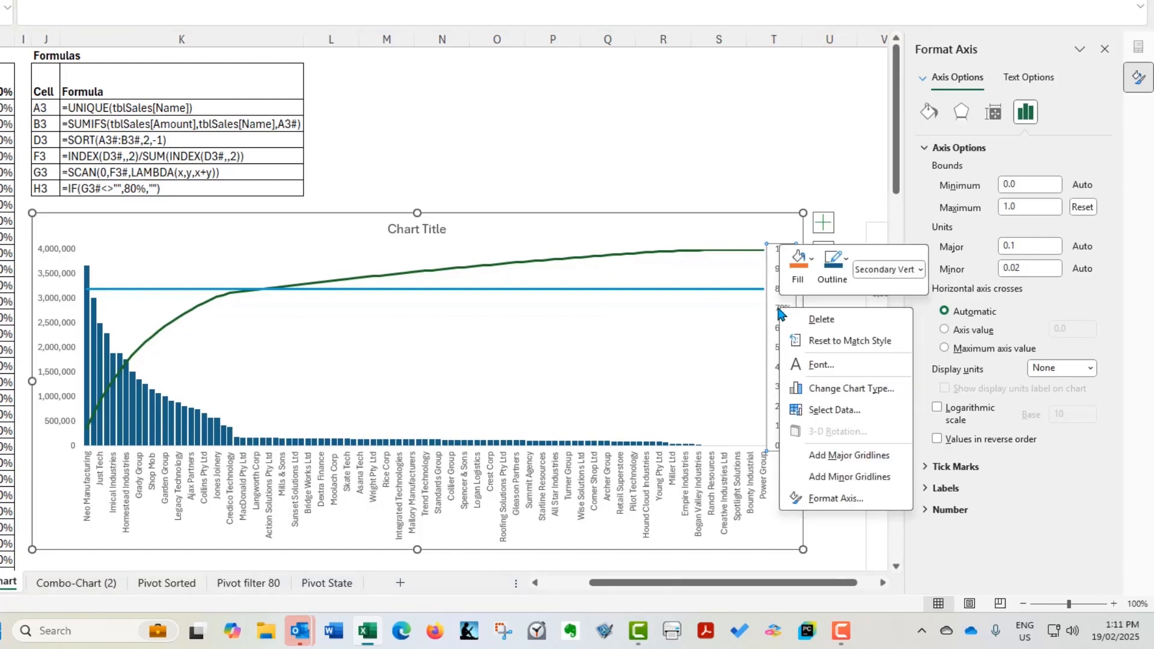
pyautogui.click(832, 460)
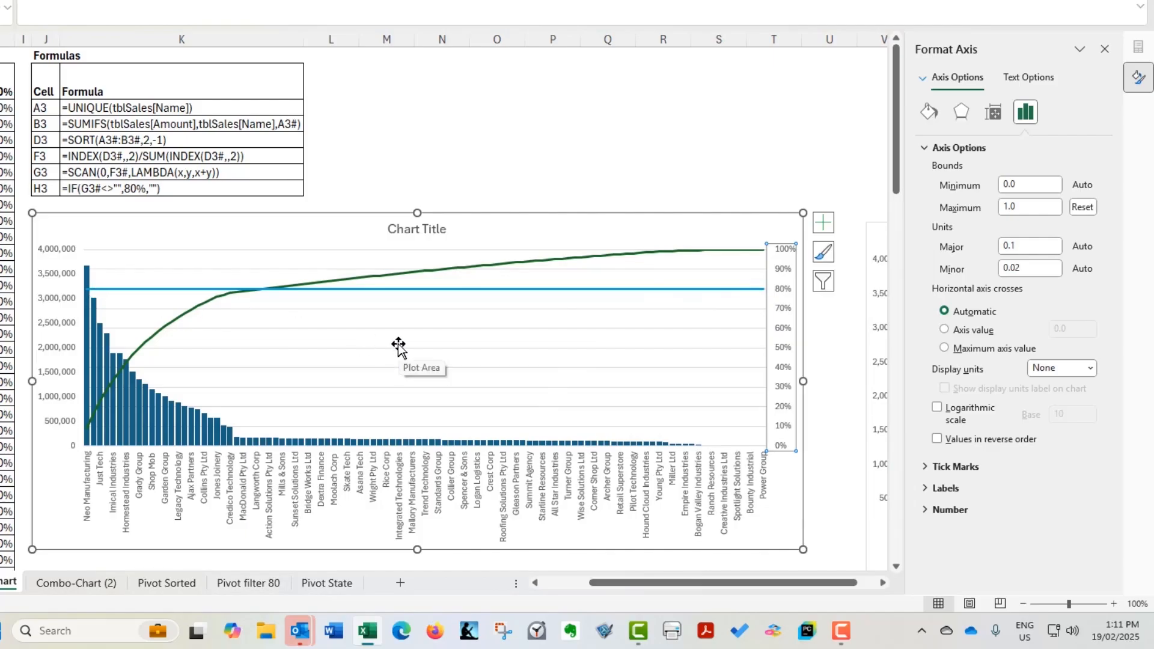
# Replace the chart title's placeholder text with "Sales"
pyautogui.click(410, 234)
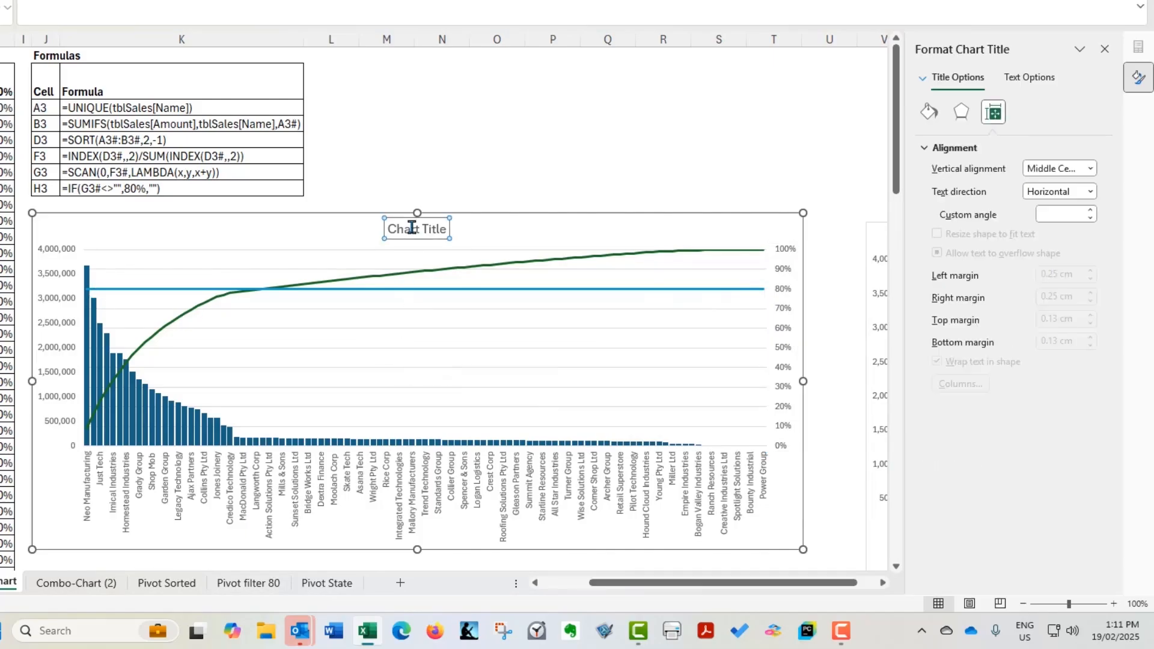
pyautogui.doubleClick(410, 230)
pyautogui.write('Sales')
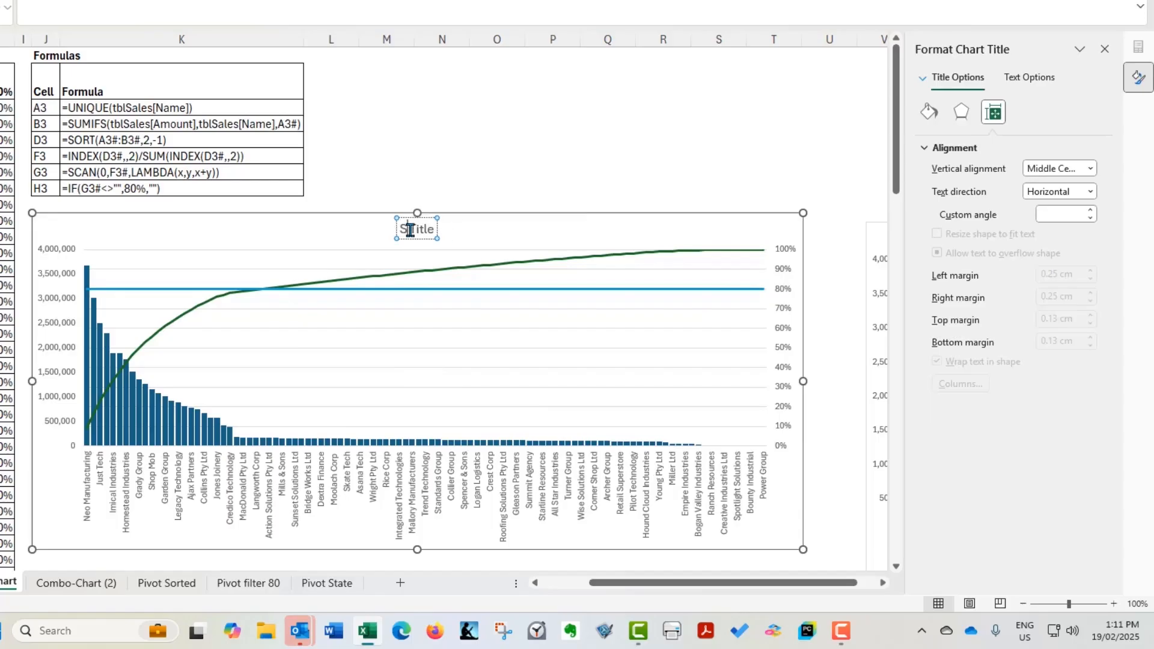
pyautogui.press('Delete')
pyautogui.press('Delete')
pyautogui.press('Delete')
pyautogui.press('Delete')
pyautogui.press('Delete')
pyautogui.press('Delete')
pyautogui.click(407, 175)
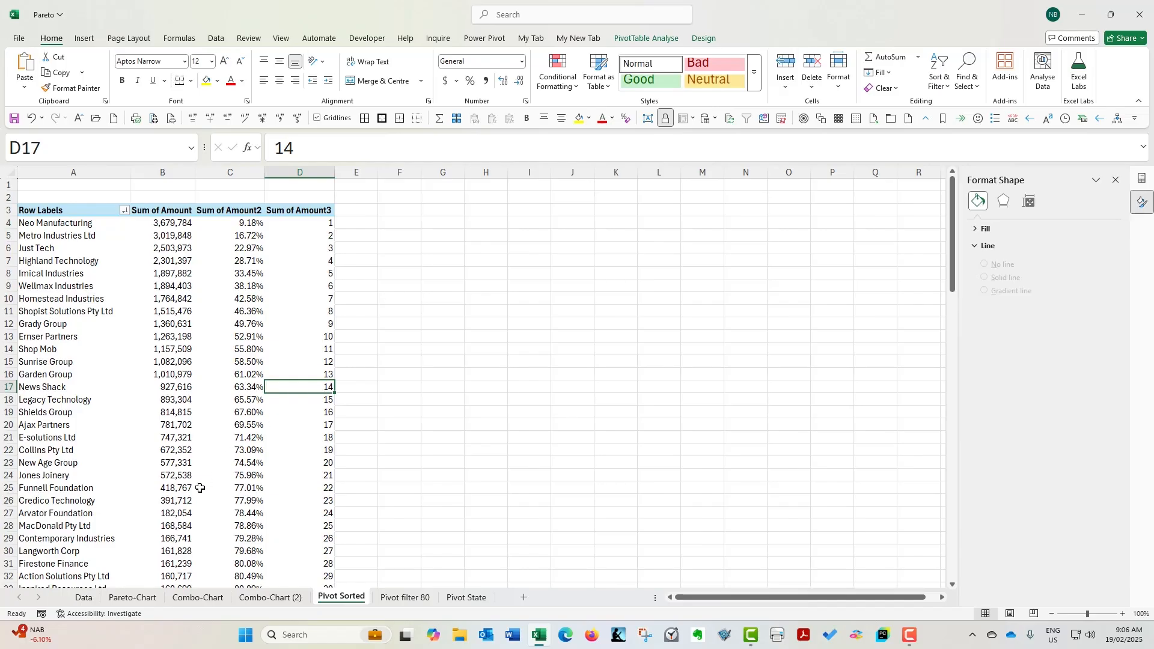
# Examine the cumulative percentages on the Pivot Sorted sheet and highlight the Firestone Finance row across columns A to D
pyautogui.click(243, 326)
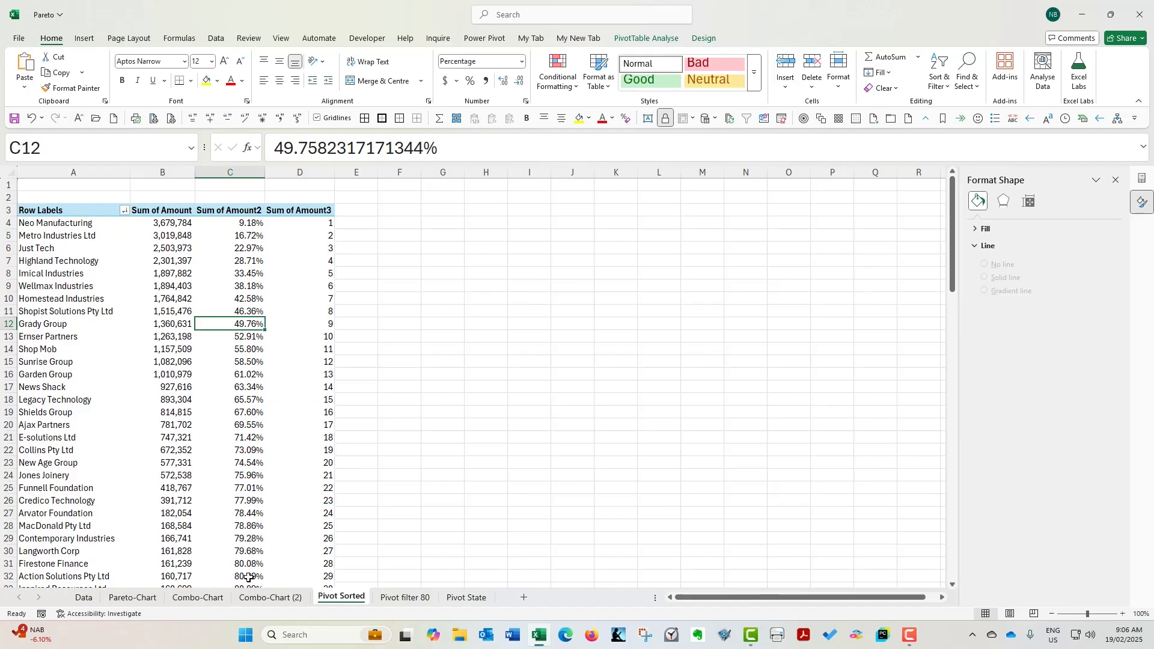
pyautogui.moveTo(55, 565); pyautogui.dragTo(315, 564)
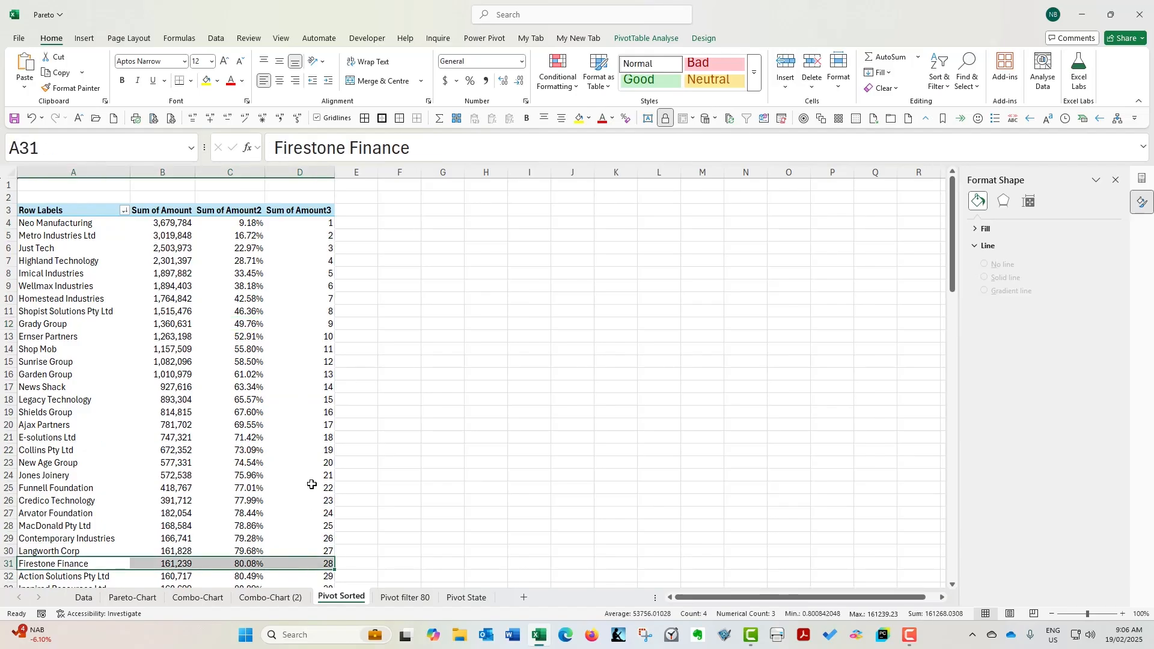
pyautogui.click(243, 451)
# Insert a PivotTable on a new worksheet from the tblSales table on the Data sheet
pyautogui.click(84, 597)
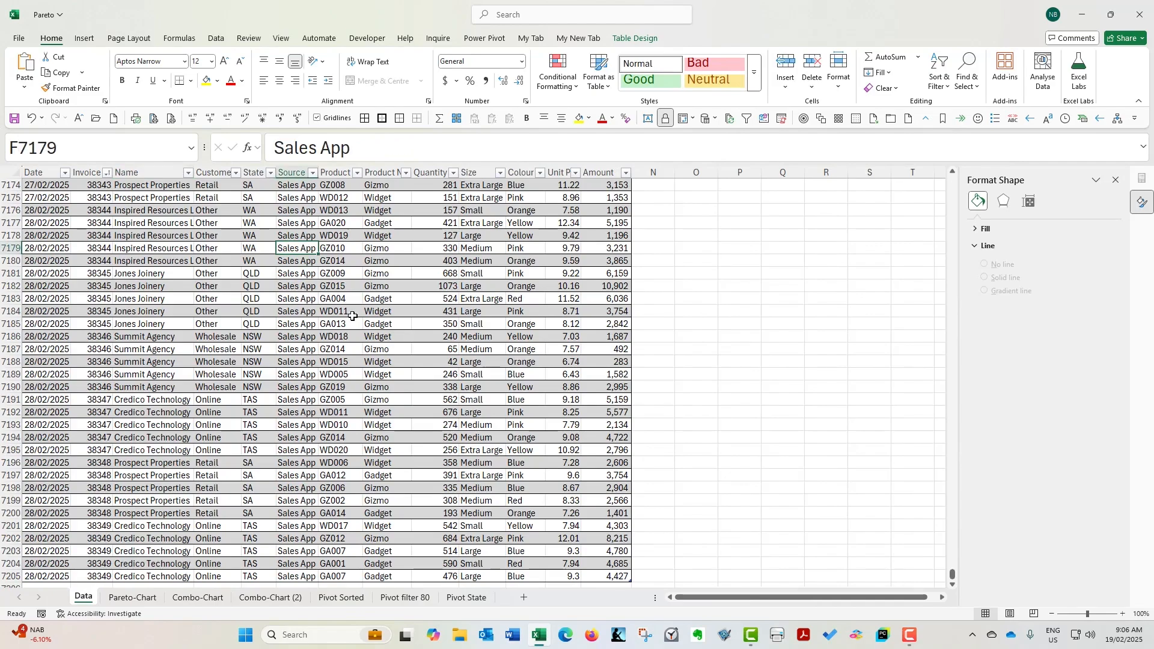
pyautogui.hotkey('ctrl', 'Up')
pyautogui.press('Down')
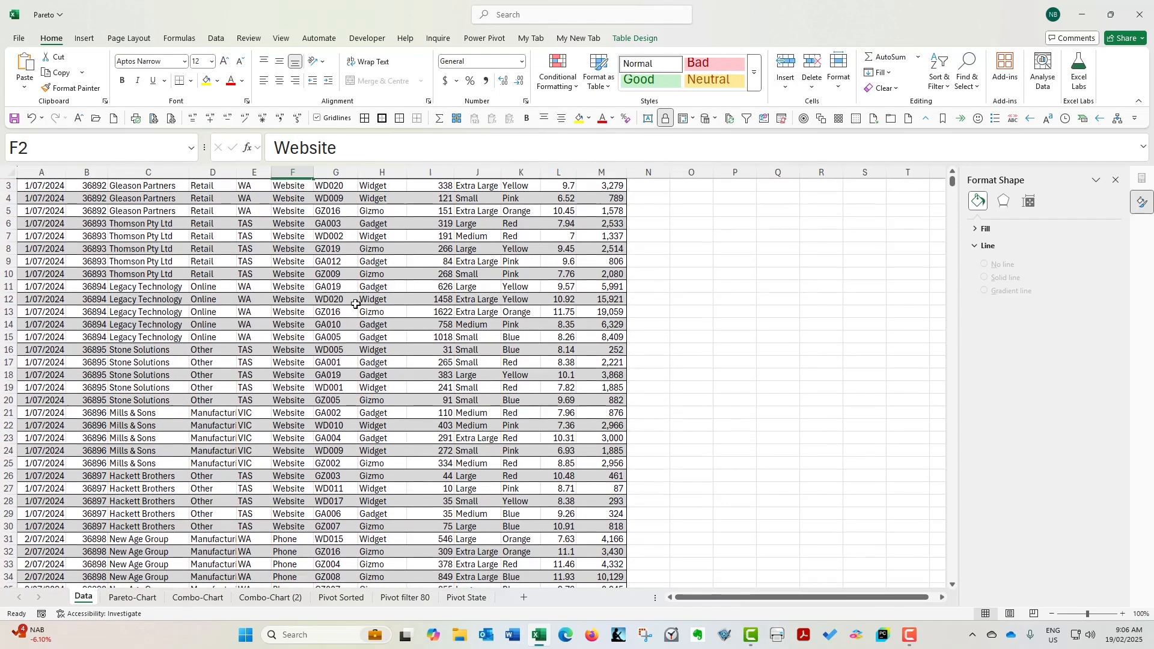
pyautogui.click(213, 223)
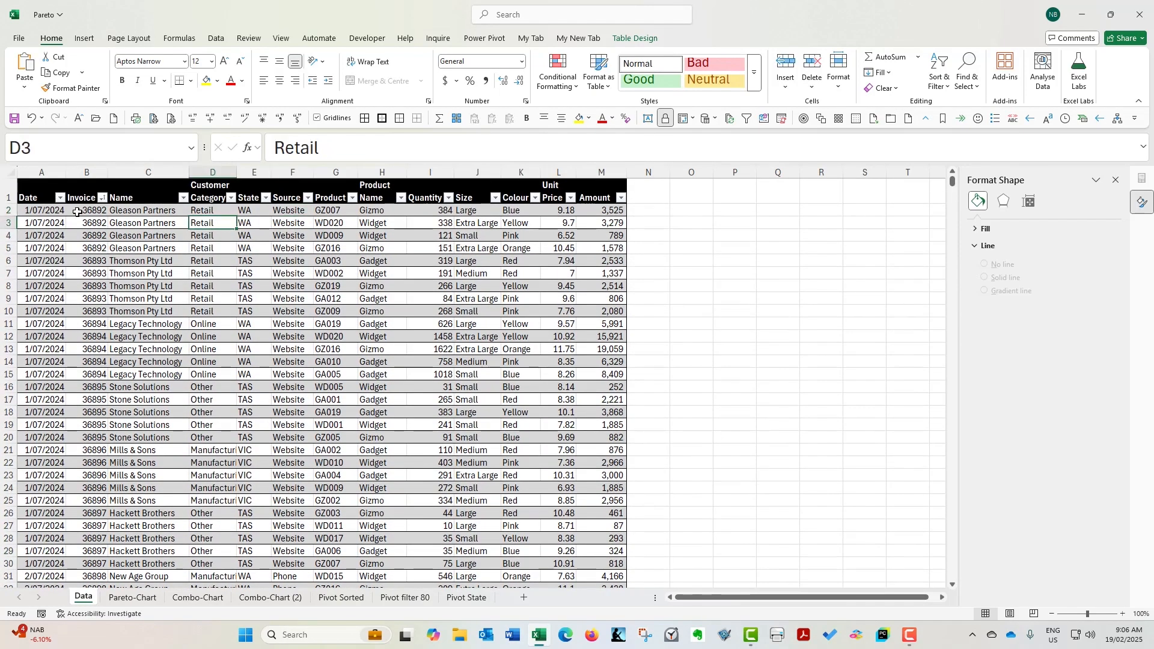
pyautogui.click(388, 210)
pyautogui.click(388, 225)
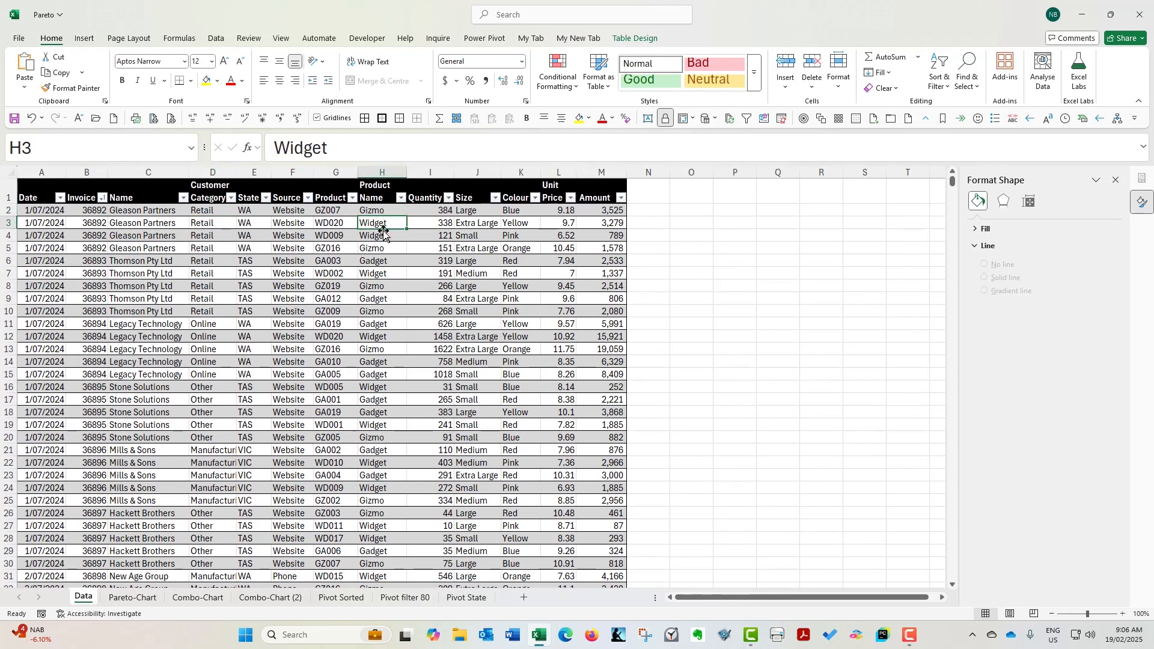
pyautogui.click(233, 226)
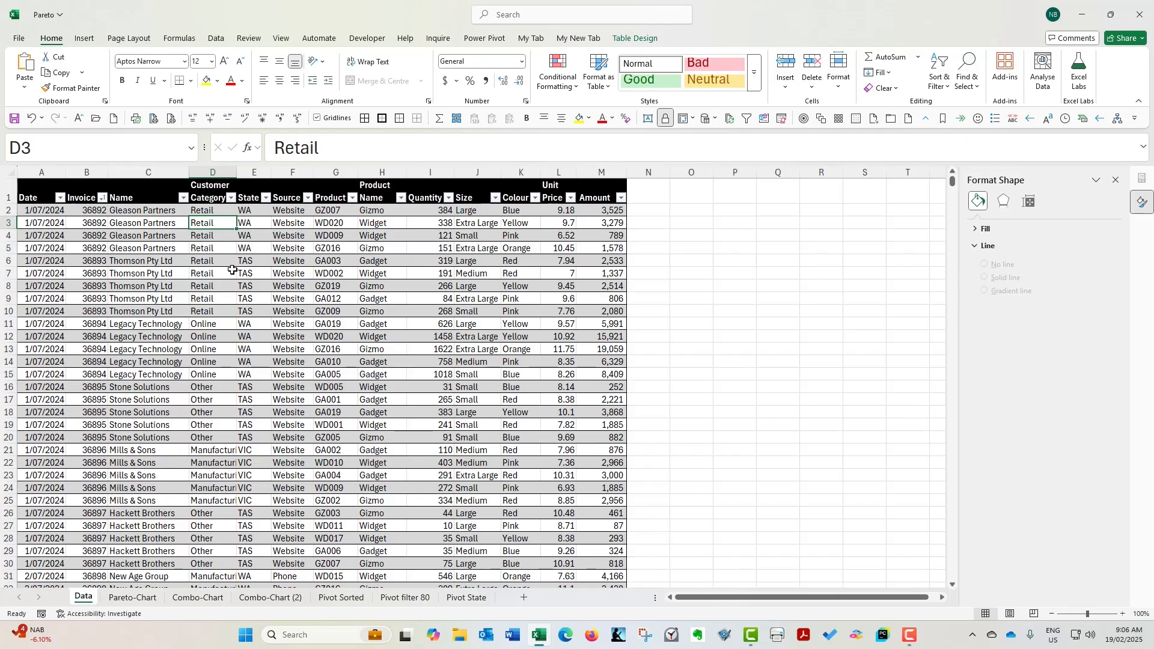
pyautogui.click(84, 39)
pyautogui.click(29, 67)
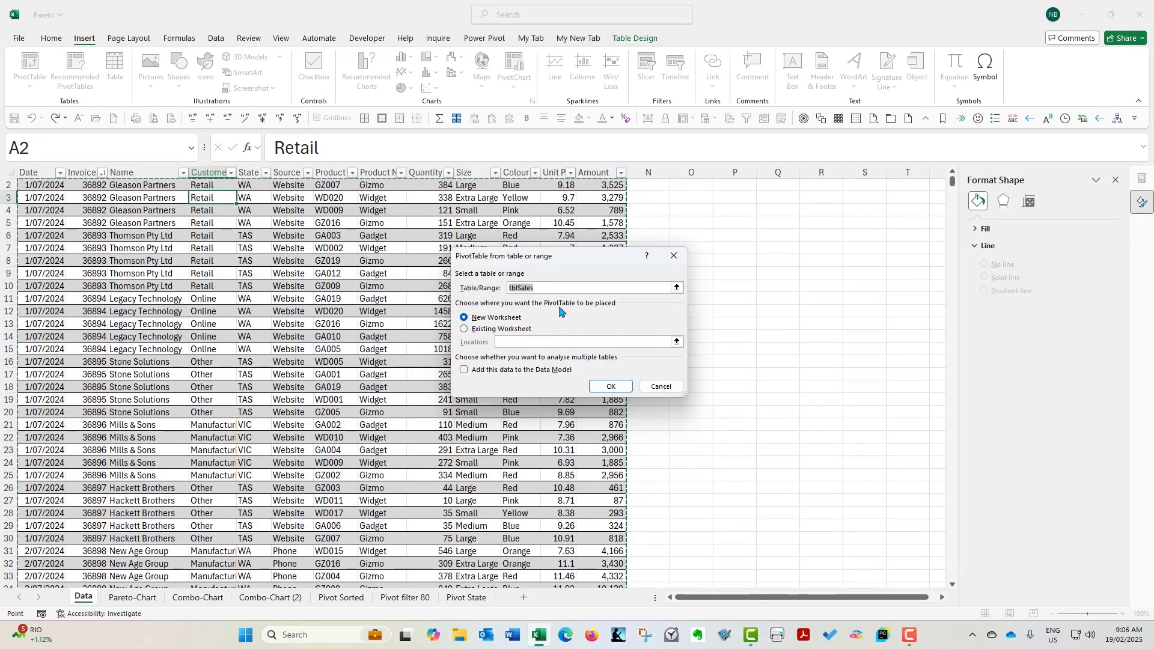
pyautogui.click(604, 388)
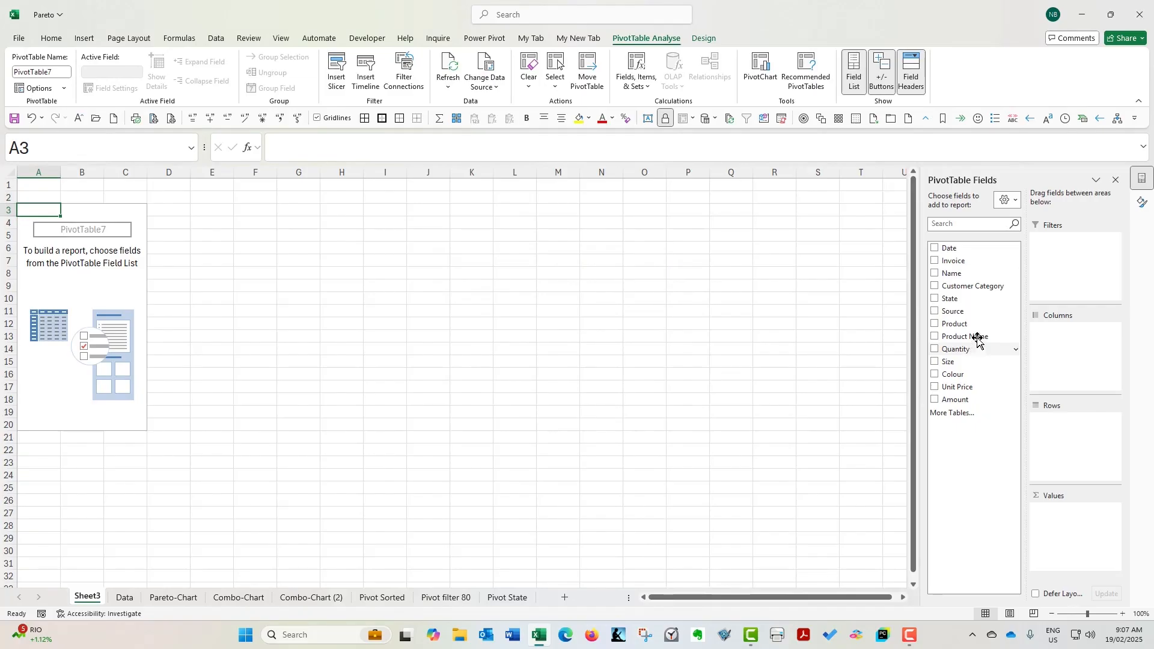
# Add the Name field to the PivotTable's rows and the Amount field to its values
pyautogui.moveTo(954, 274); pyautogui.dragTo(1082, 433)
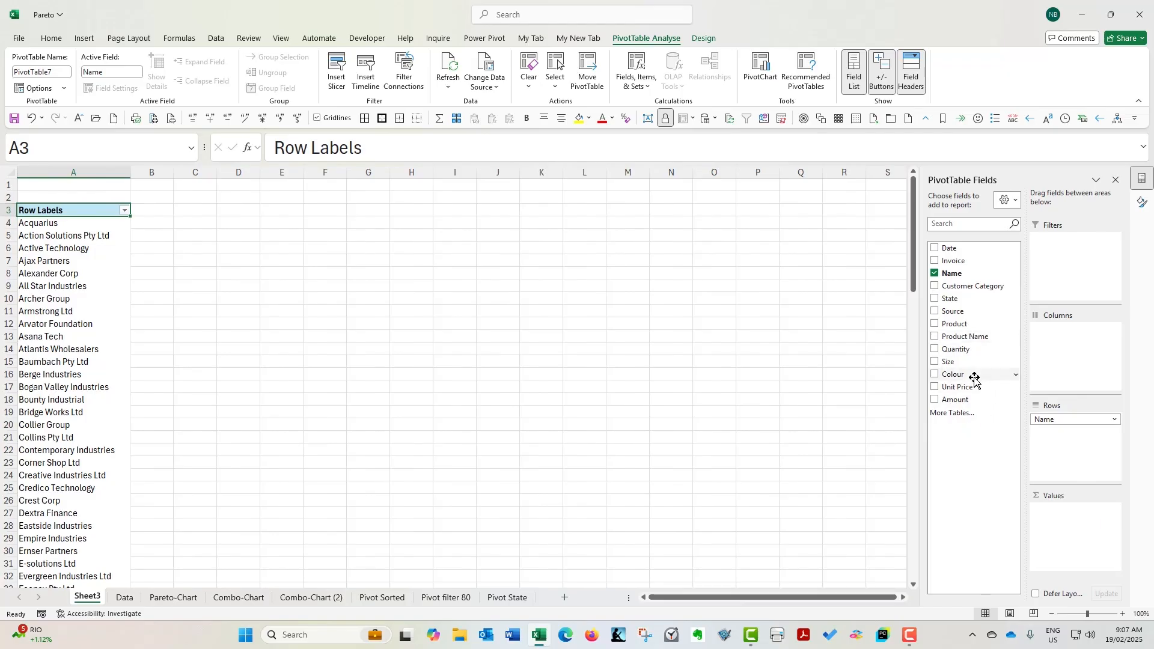
pyautogui.moveTo(970, 402); pyautogui.dragTo(1092, 525)
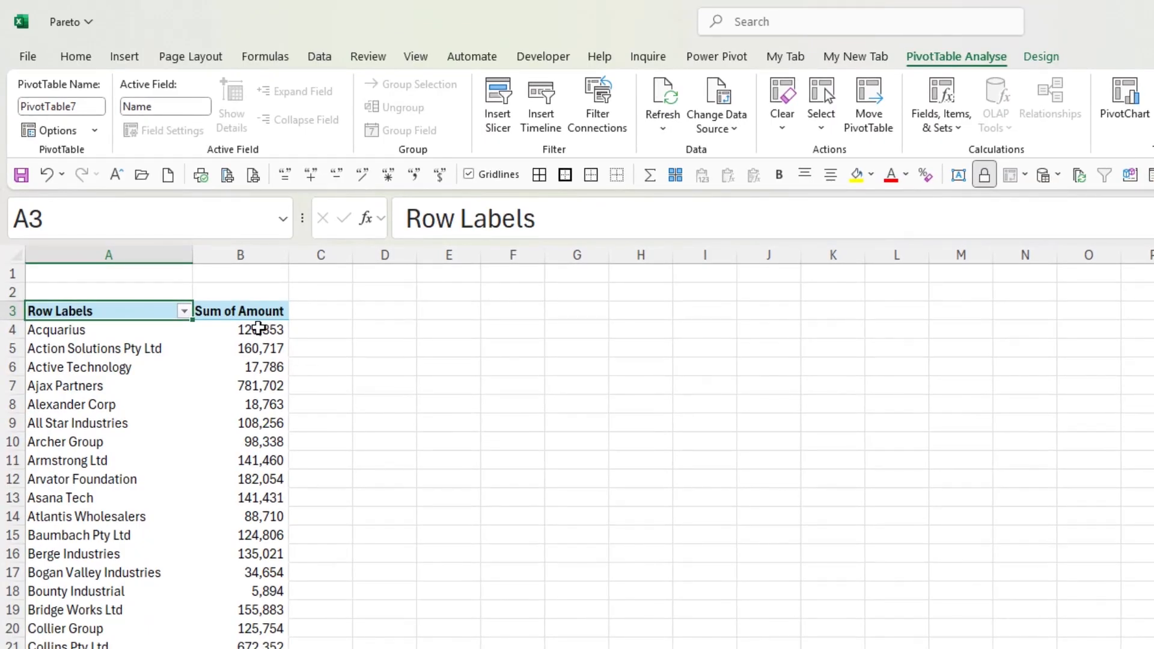
# Examine the number format of the Sum of Amount values and compare it with the Amount column on the Data sheet
pyautogui.click(265, 328)
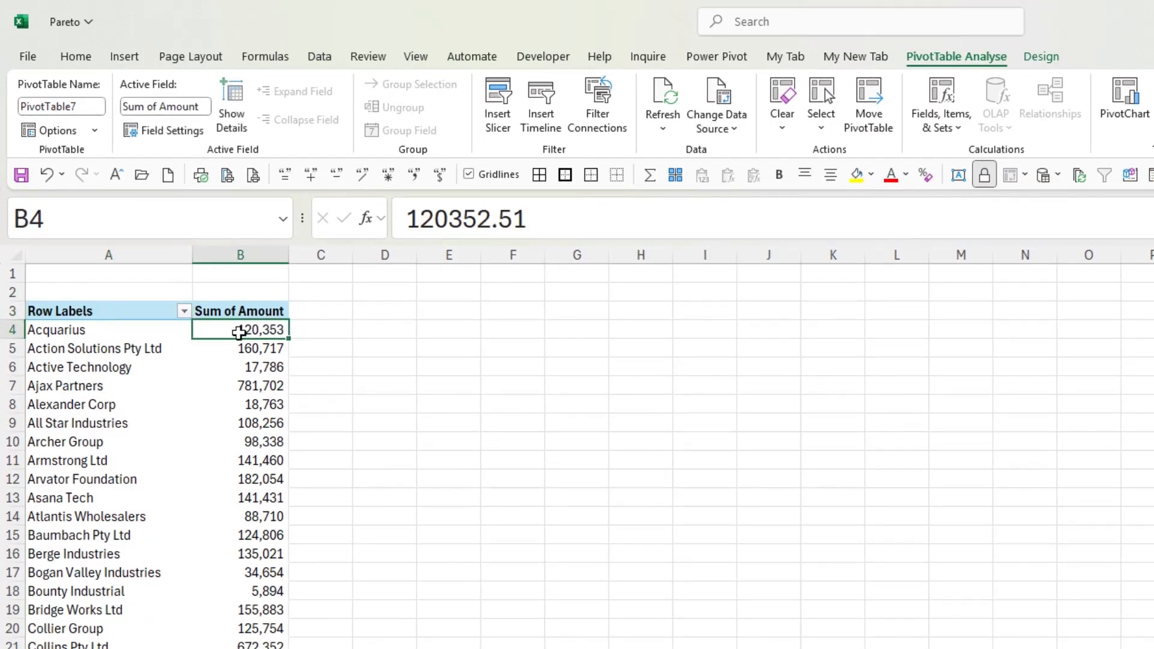
pyautogui.moveTo(238, 329); pyautogui.dragTo(262, 536)
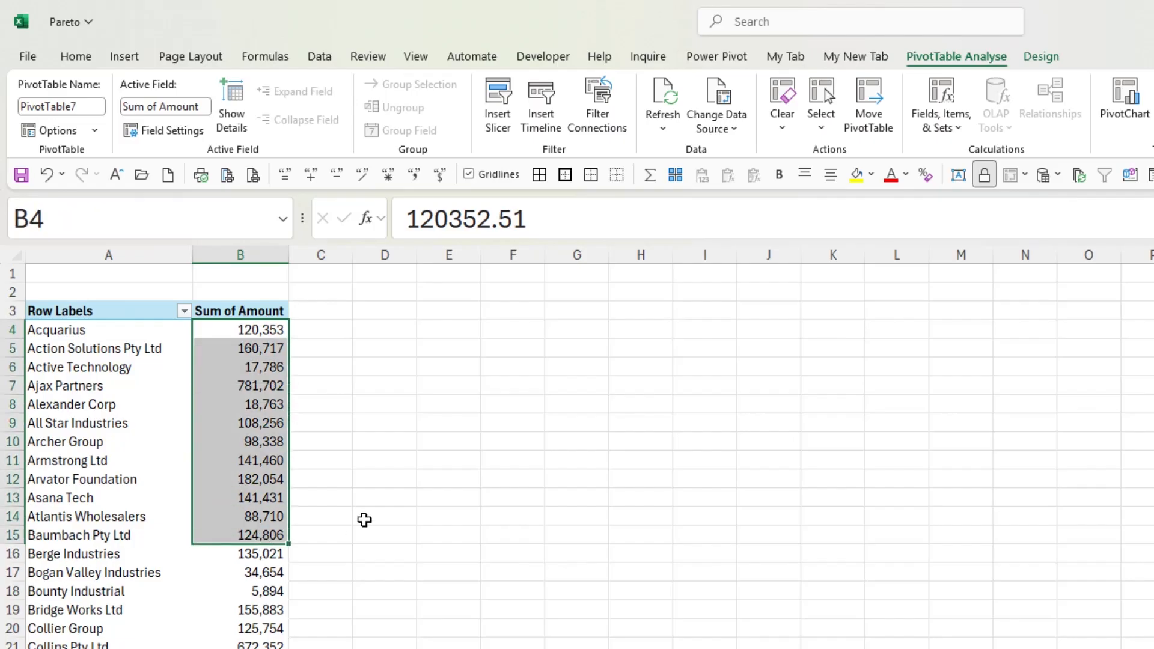
pyautogui.click(226, 331)
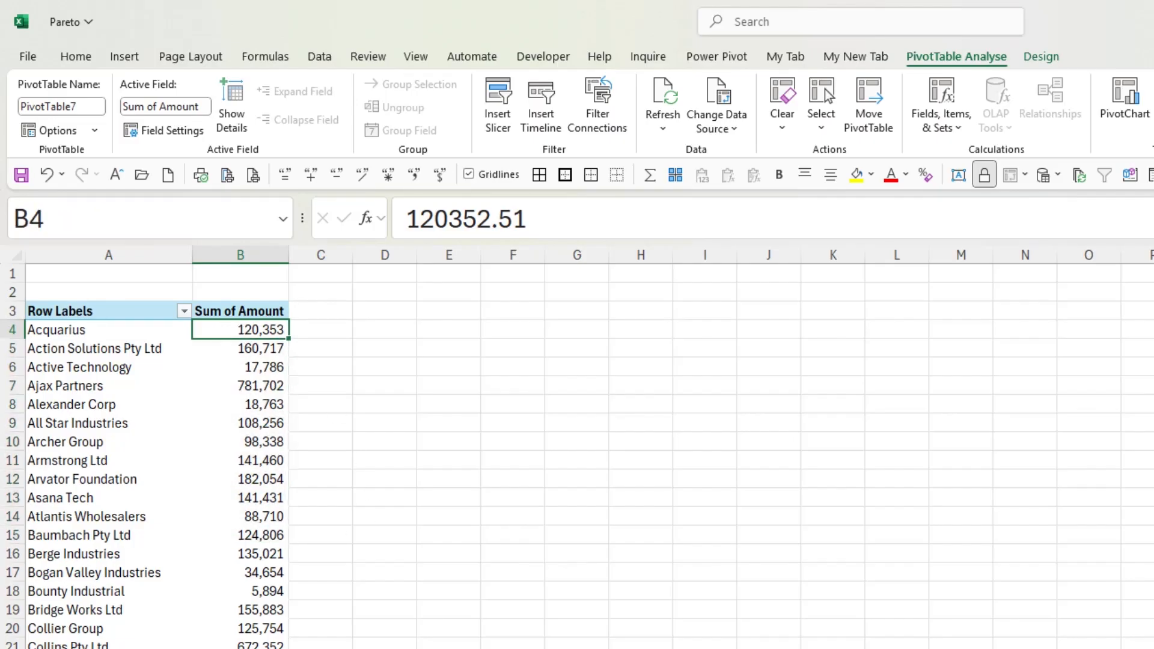
pyautogui.hotkey('ctrl', 'pagedown')
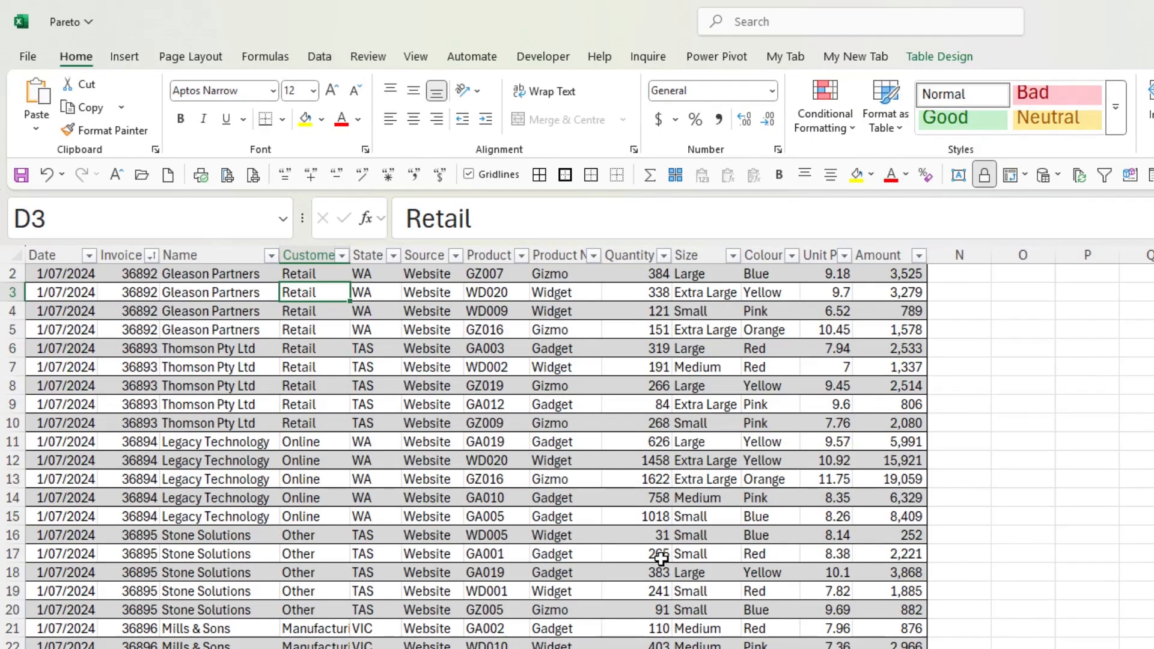
pyautogui.hotkey('ctrl', 'pageup')
pyautogui.click(248, 406)
pyautogui.click(245, 463)
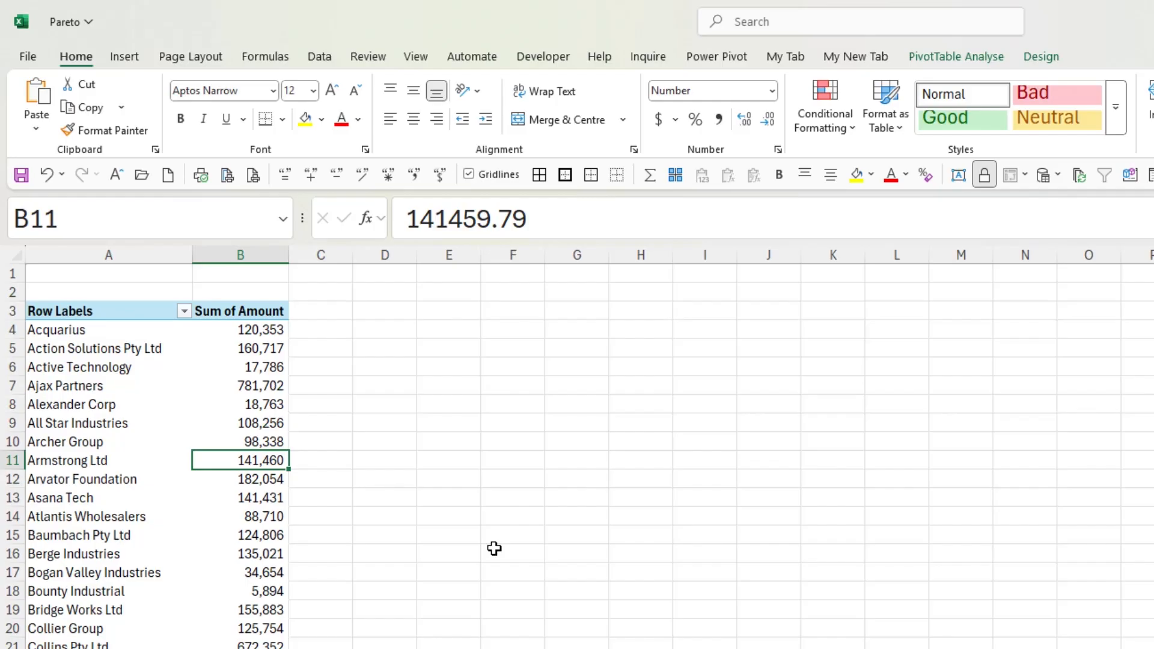
# Sort the PivotTable's clients by Sum of Amount from largest to smallest
pyautogui.rightClick(264, 353)
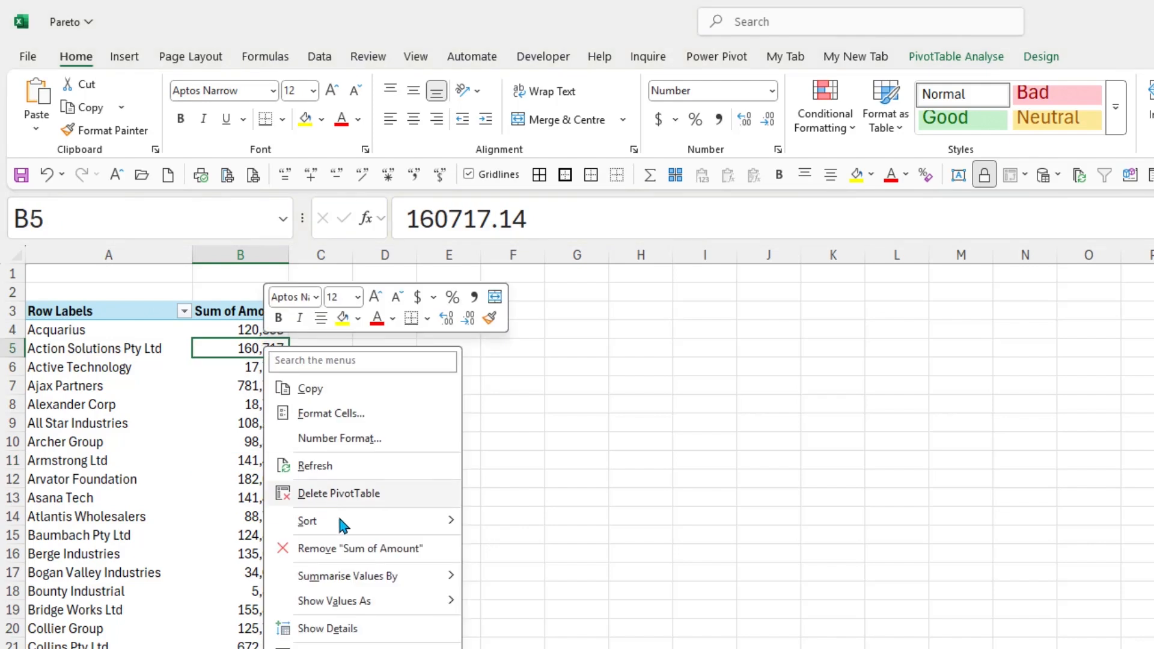
pyautogui.moveTo(344, 519)
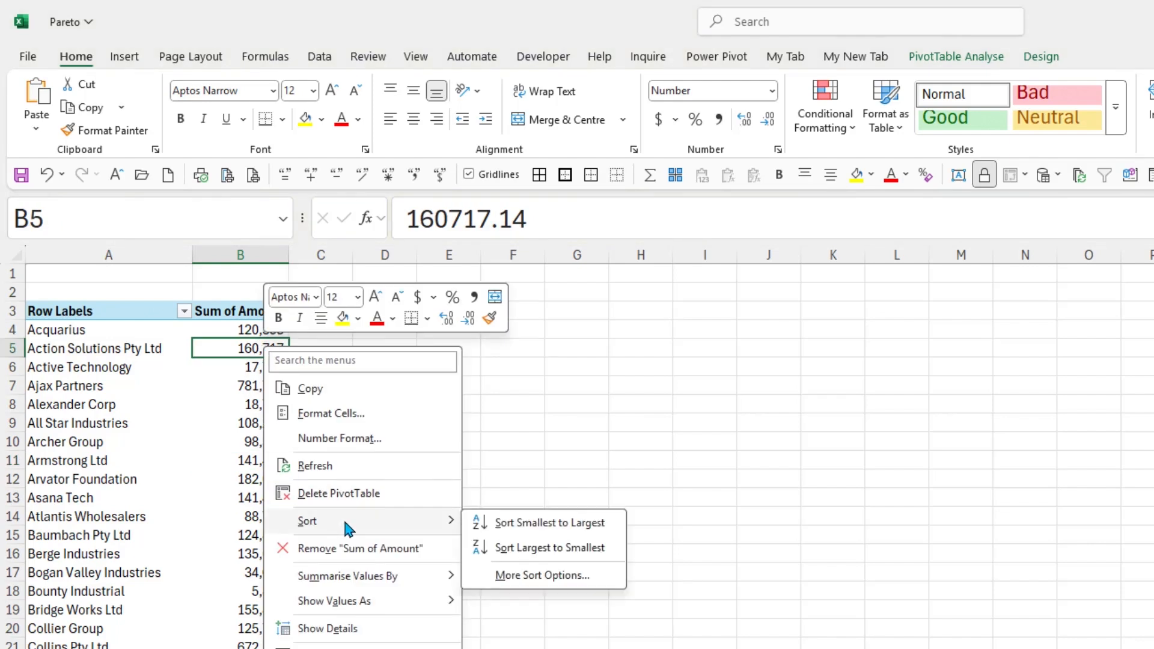
pyautogui.click(592, 553)
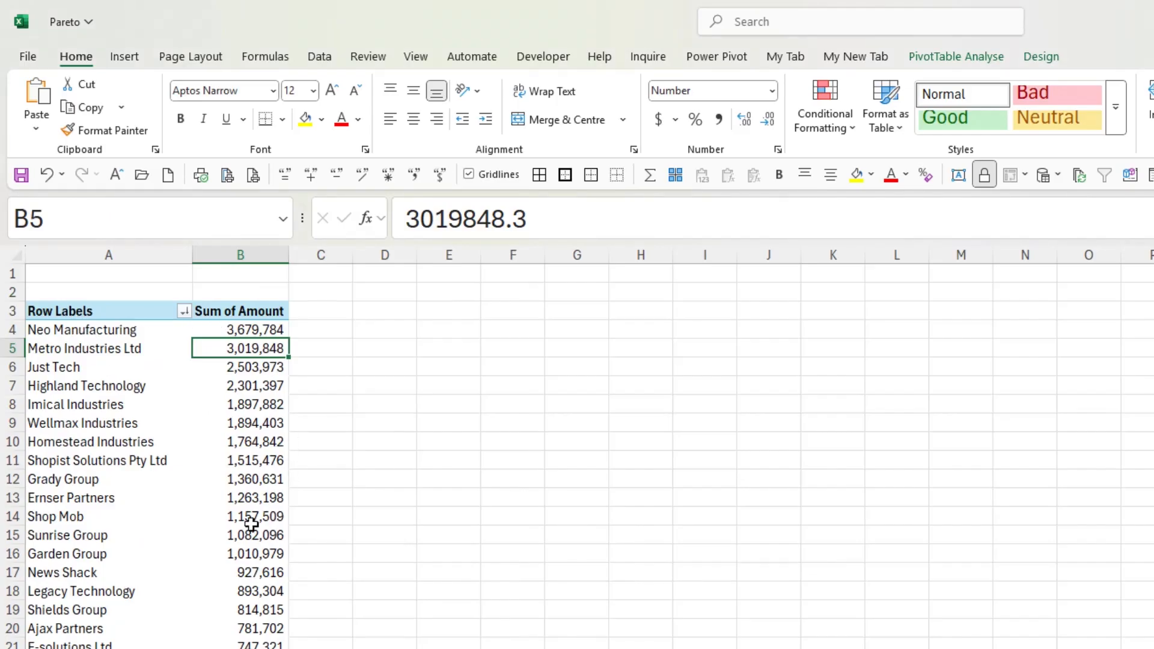
pyautogui.moveTo(234, 347)
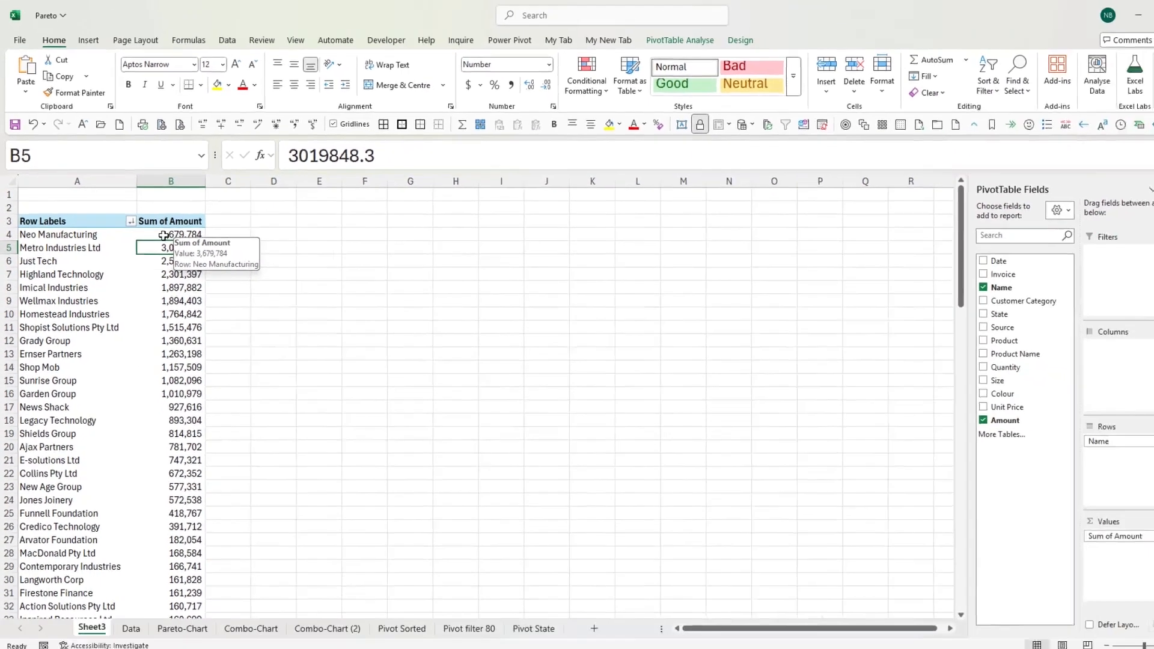
pyautogui.click(252, 330)
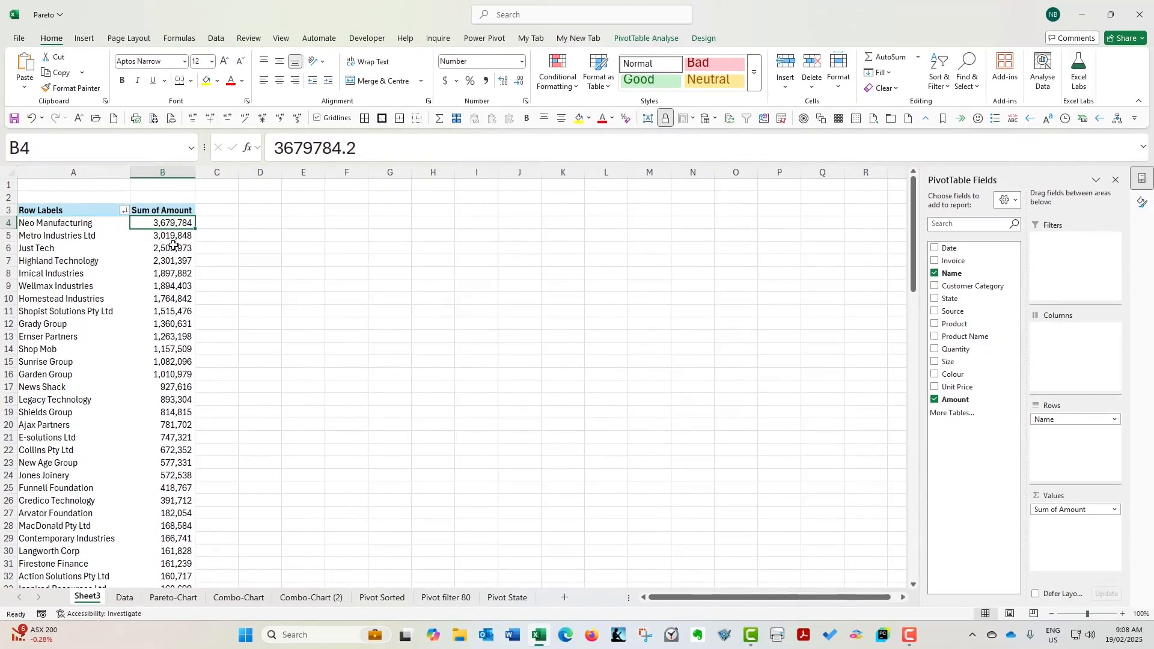
pyautogui.moveTo(172, 242)
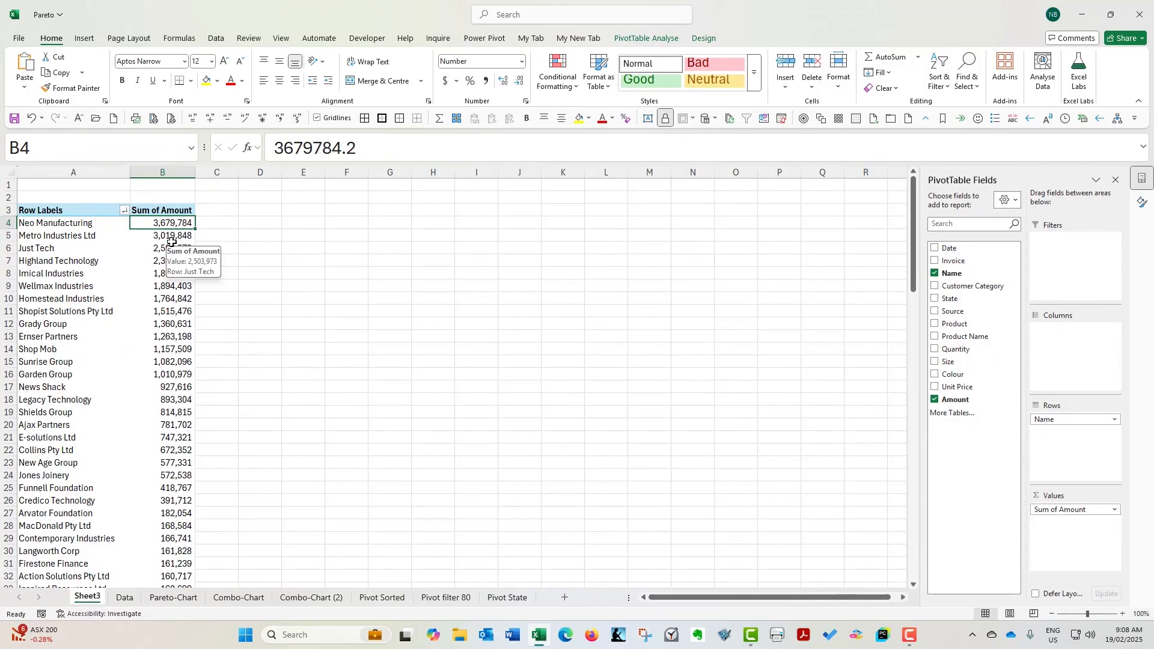
# Add the Amount field to the values a second time and show it as % Running Total In with Name as base field
pyautogui.moveTo(966, 401)
pyautogui.mouseDown()
pyautogui.moveTo(1076, 509)
pyautogui.moveTo(1069, 540)
pyautogui.mouseUp()
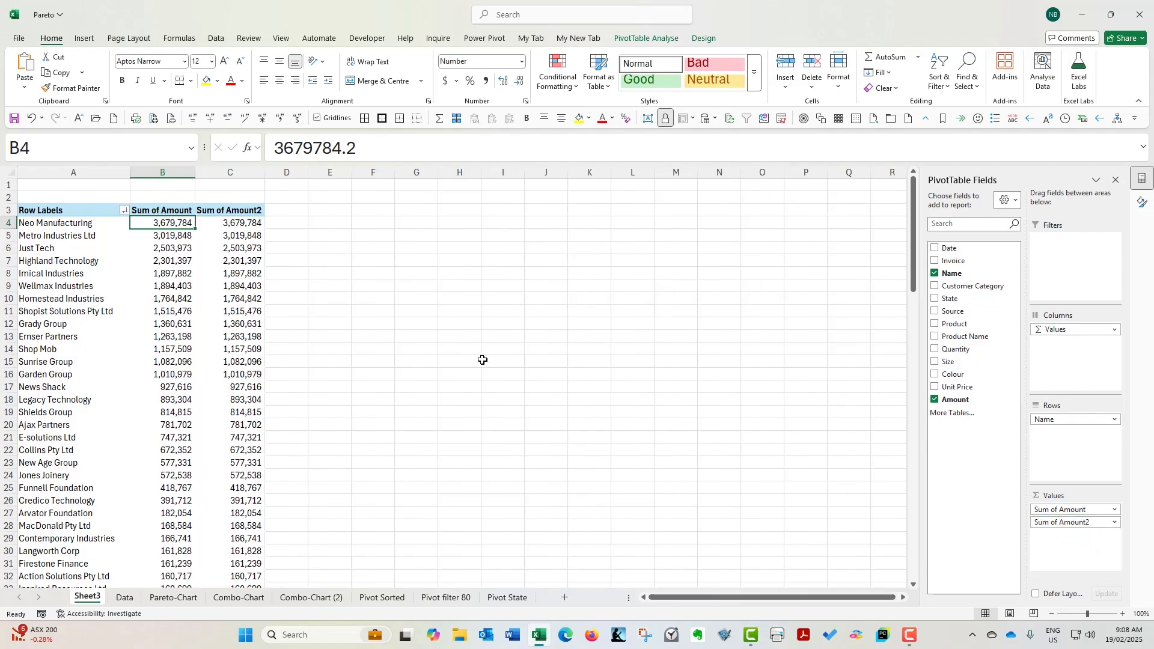
pyautogui.click(236, 222)
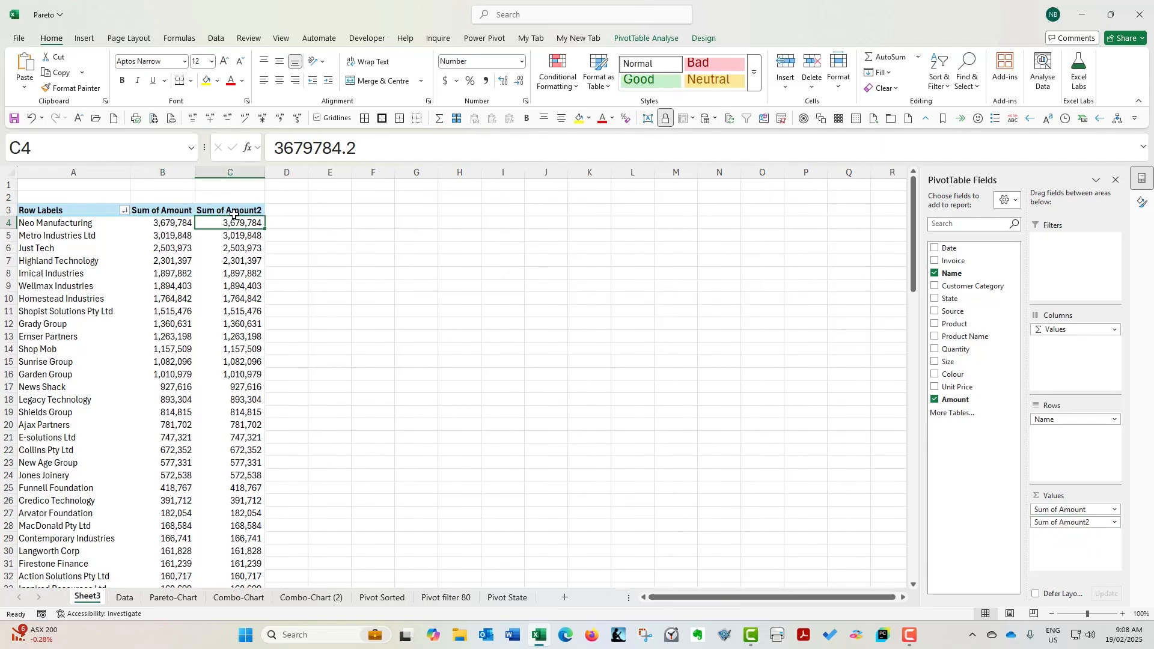
pyautogui.rightClick(240, 223)
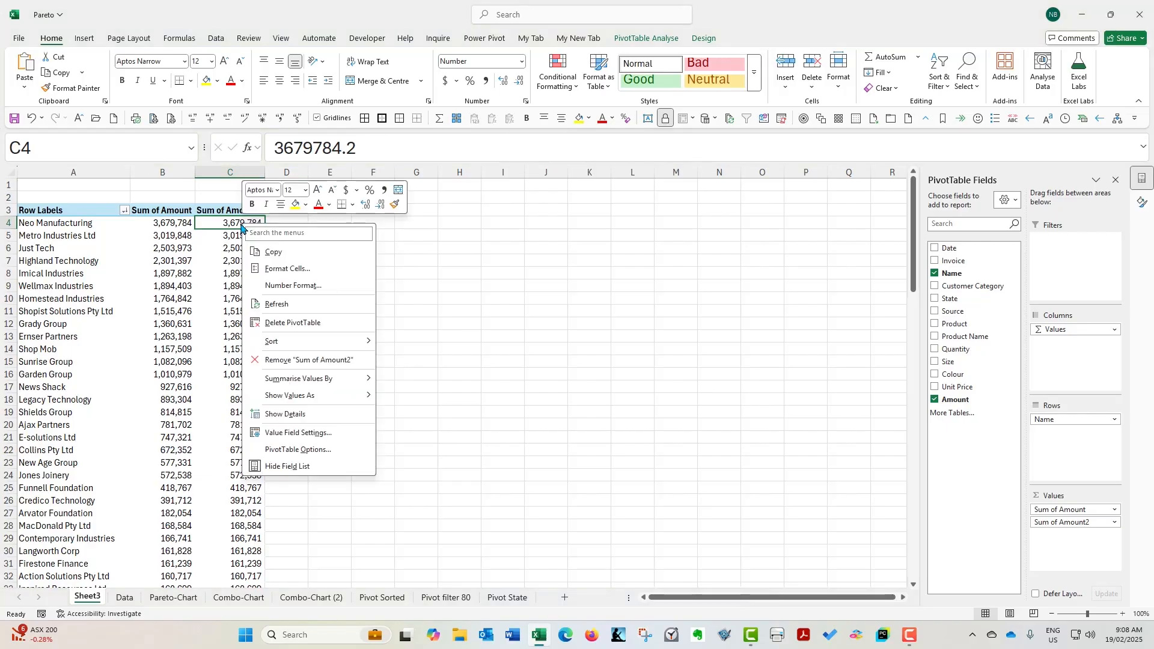
pyautogui.moveTo(327, 398)
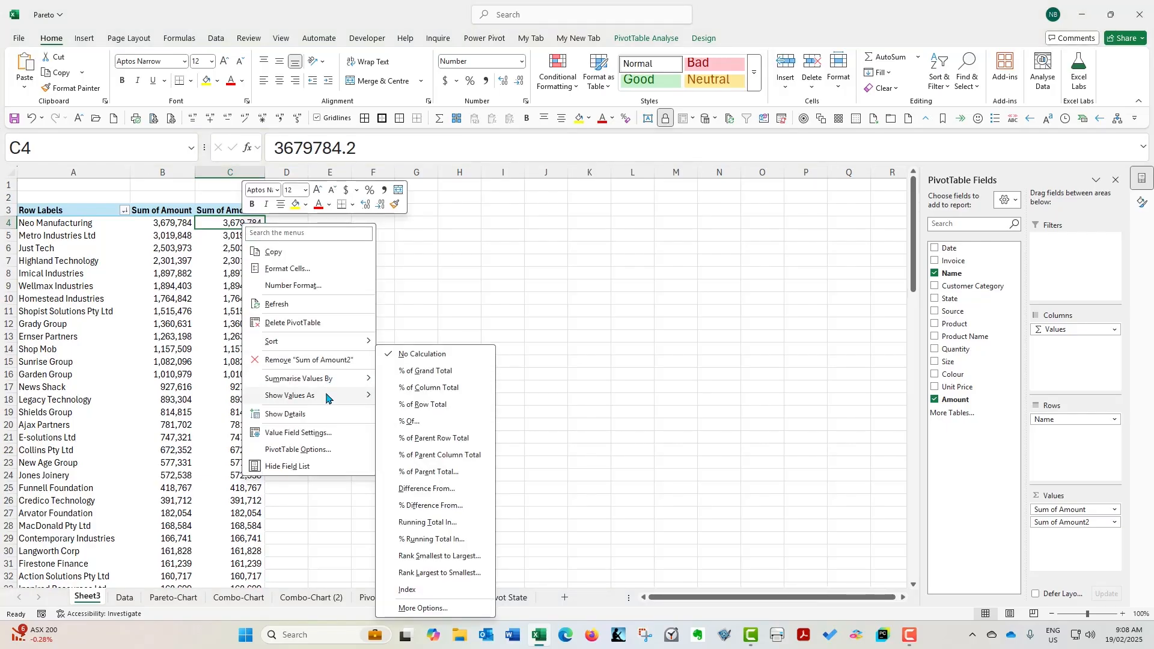
pyautogui.click(465, 540)
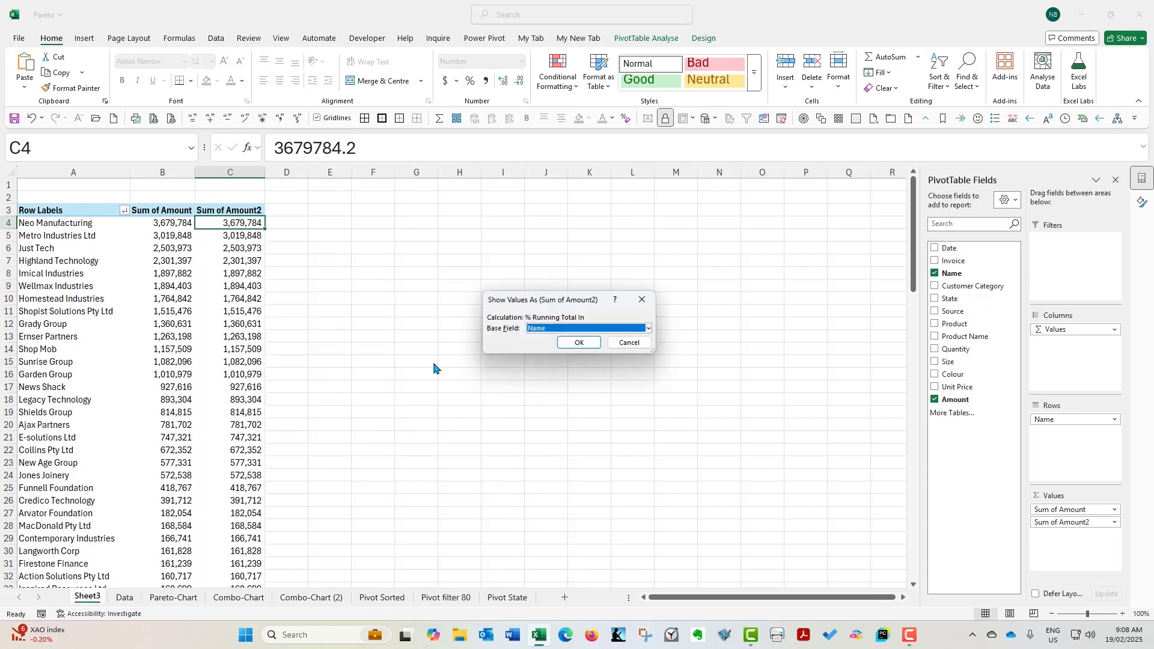
pyautogui.click(598, 339)
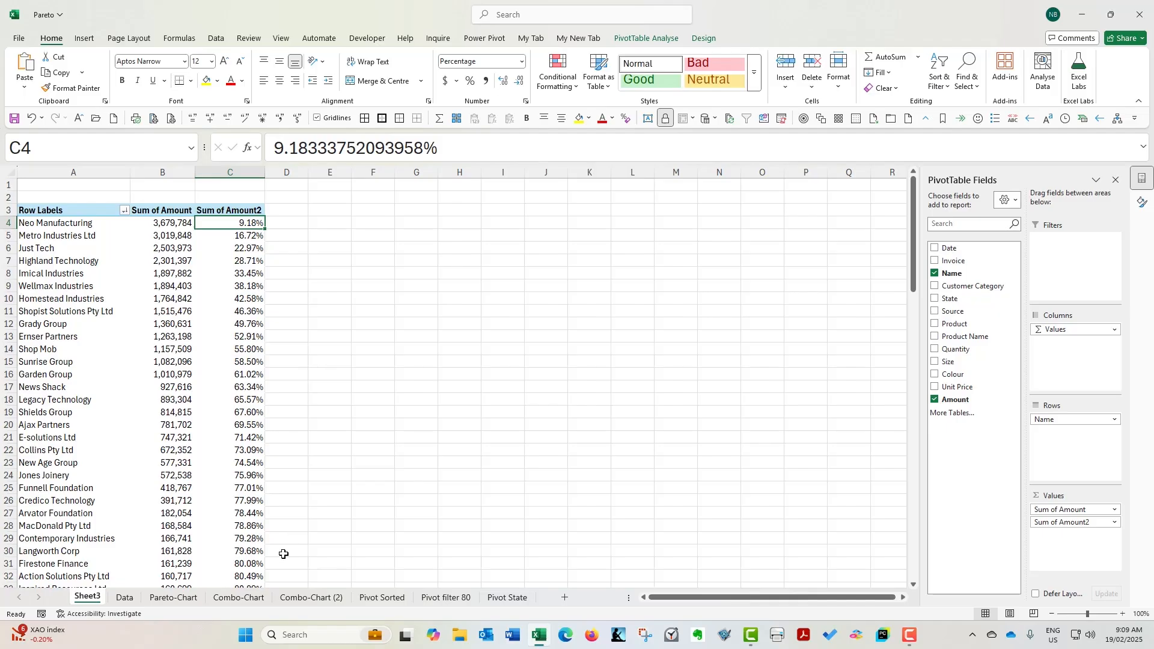
pyautogui.moveTo(247, 565); pyautogui.dragTo(54, 565)
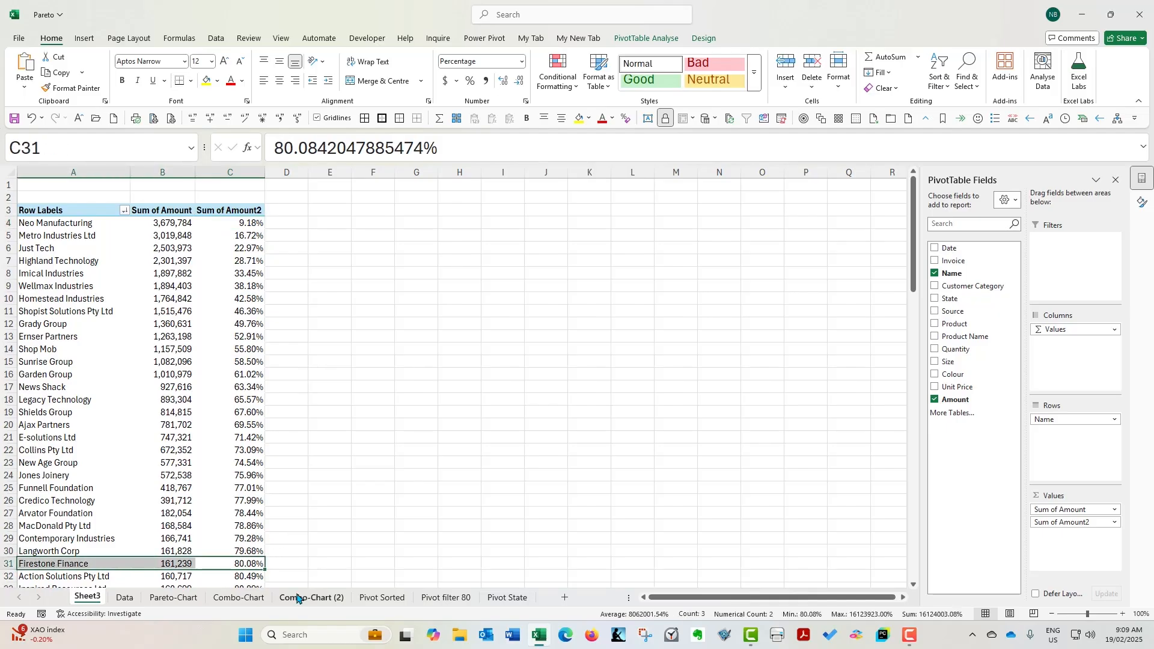
pyautogui.click(246, 224)
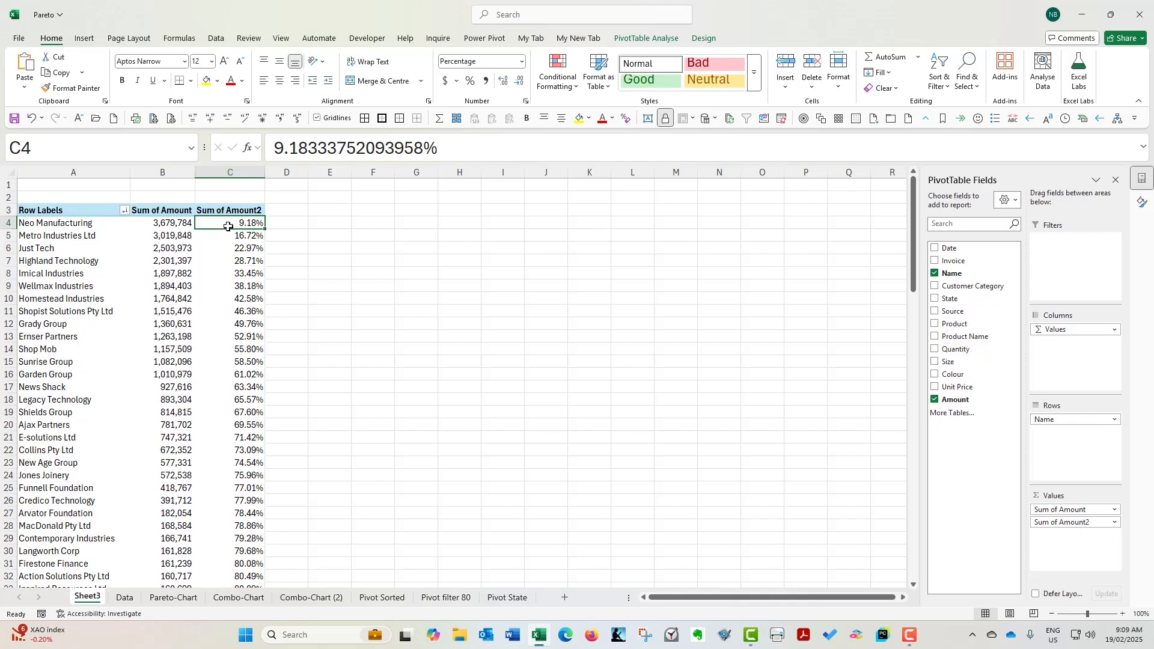
# Add the Amount field to the values a third time and show it as Rank Largest to Smallest with Name as base field
pyautogui.moveTo(954, 404); pyautogui.dragTo(1067, 543)
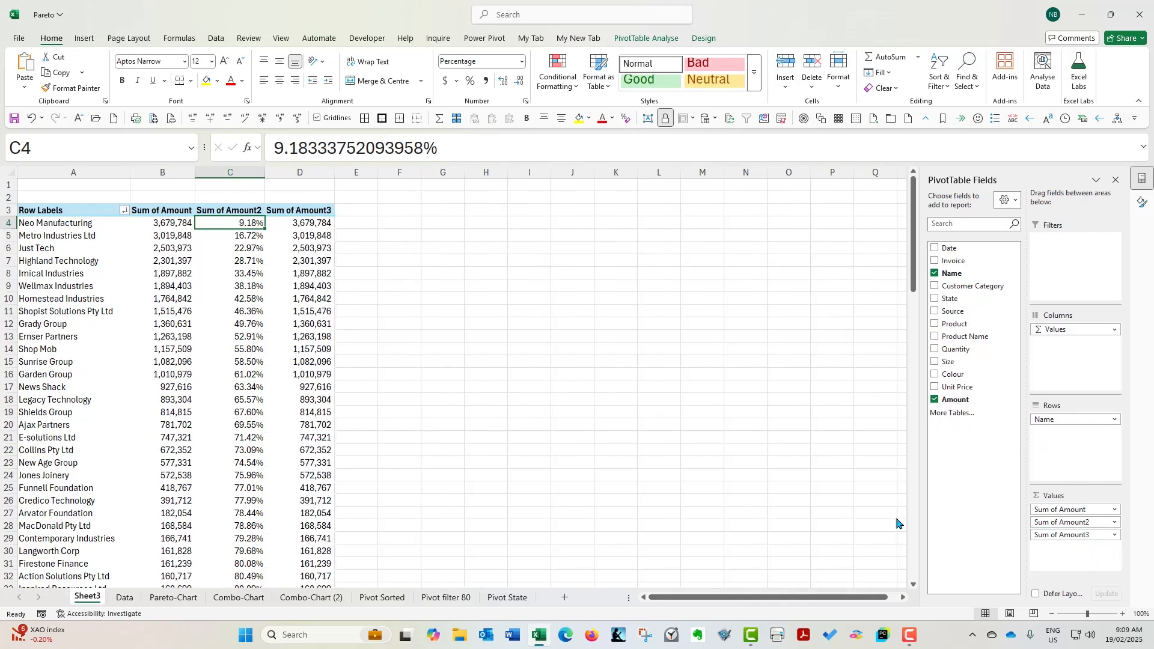
pyautogui.rightClick(310, 226)
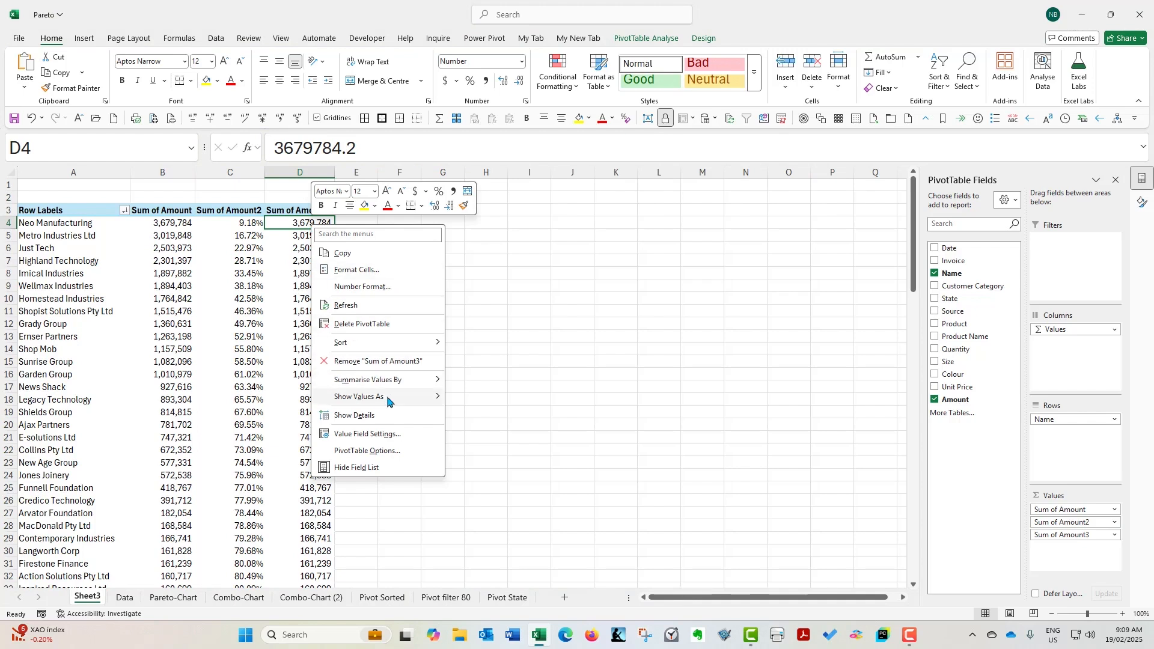
pyautogui.moveTo(387, 401)
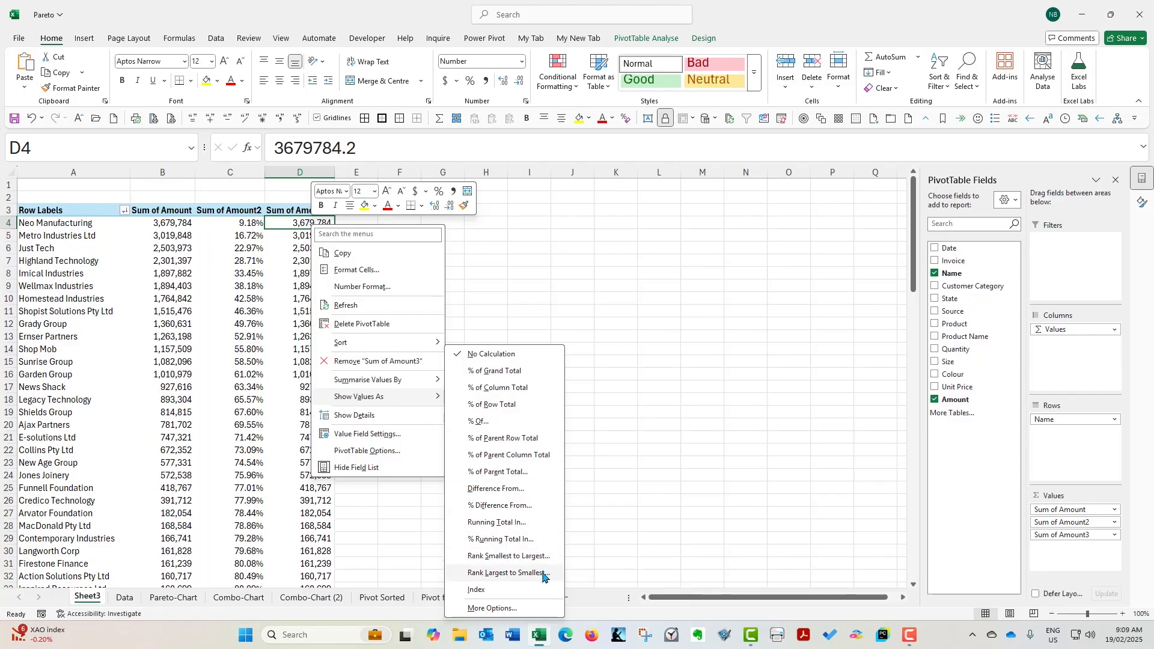
pyautogui.click(508, 573)
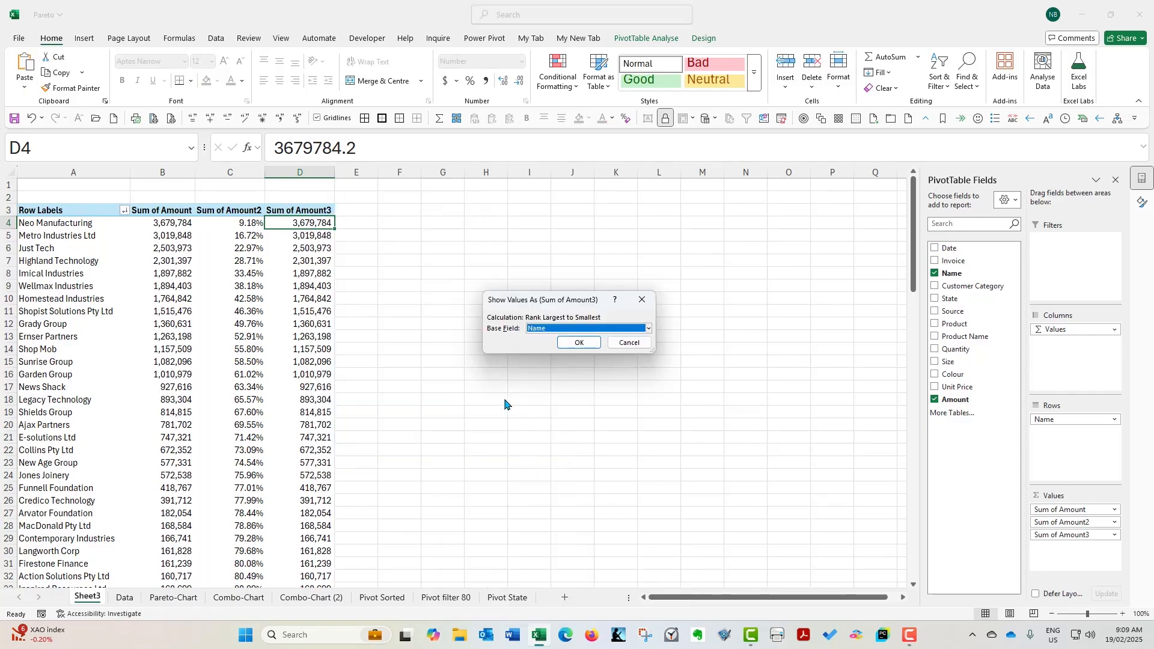
pyautogui.click(587, 343)
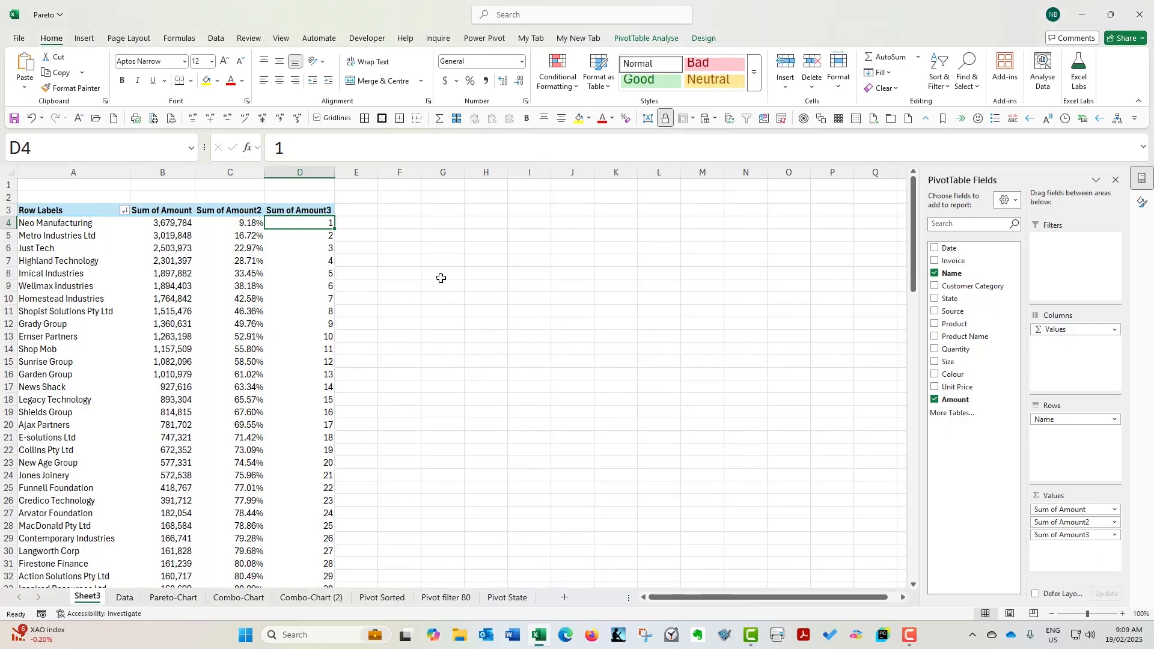
# Review the client ranking down to the Grand Total row and highlight the Jones Joinery row across columns A to D
pyautogui.scroll(-20, 441, 276)
pyautogui.scroll(-4, 441, 286)
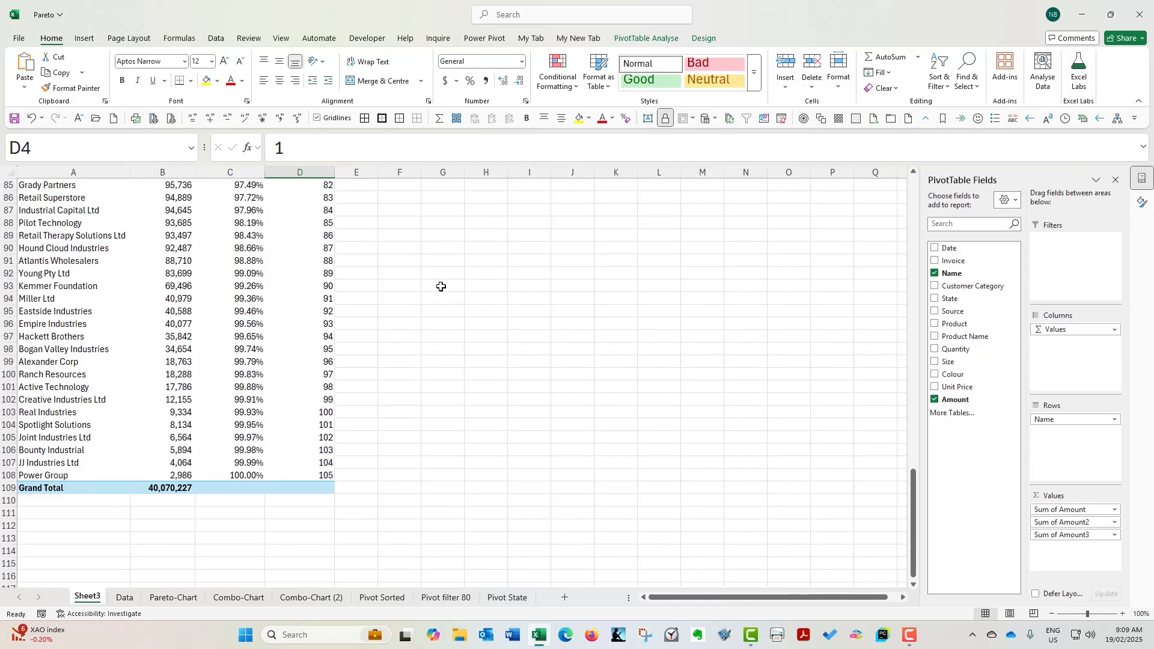
pyautogui.scroll(10, 396, 445)
pyautogui.scroll(18, 389, 456)
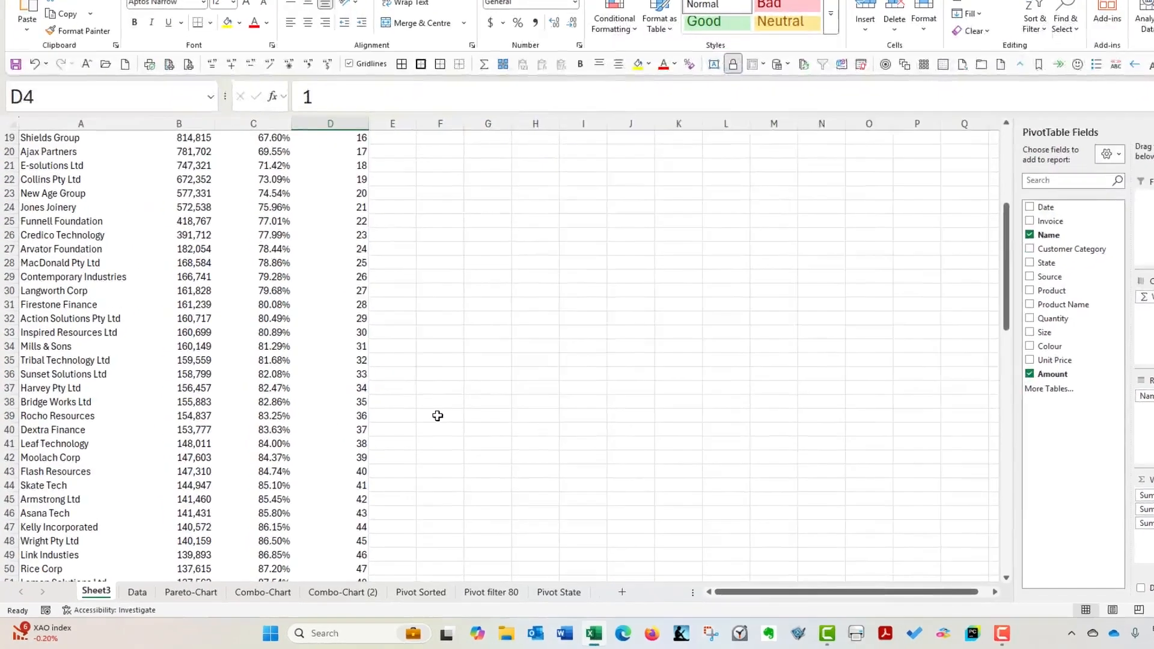
pyautogui.click(425, 413)
pyautogui.moveTo(416, 410); pyautogui.dragTo(108, 409)
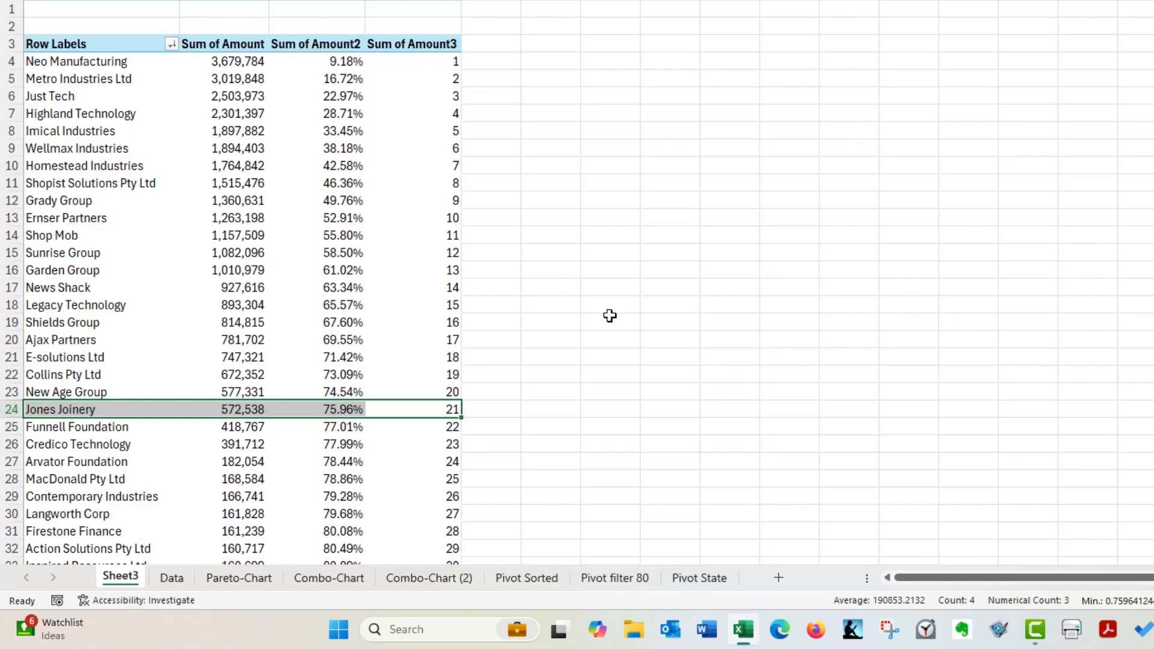
# Filter the PivotTable's clients to the top 80 percent by Sum of Amount
pyautogui.click(155, 66)
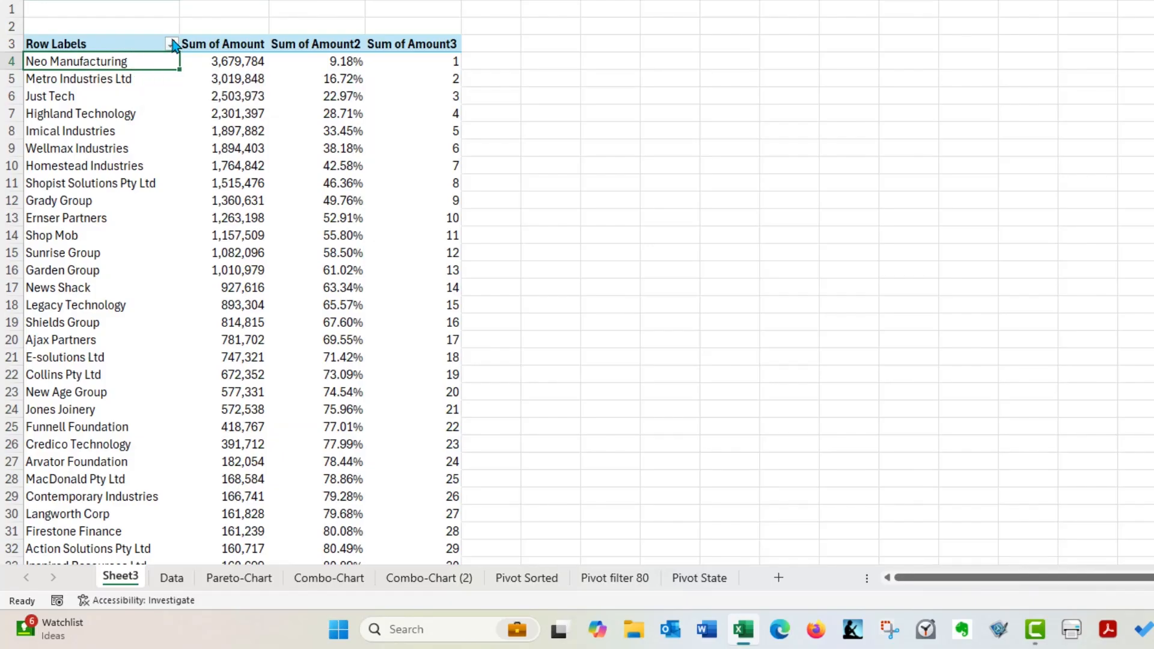
pyautogui.press('Up')
pyautogui.click(172, 43)
pyautogui.moveTo(113, 195)
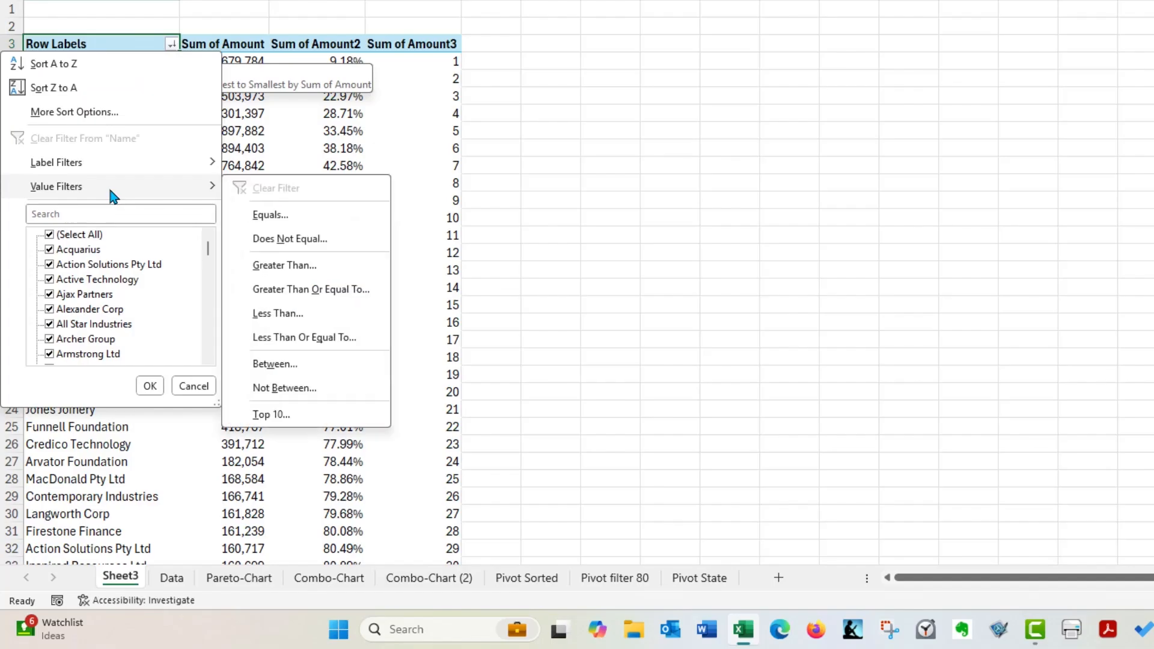
pyautogui.click(367, 417)
pyautogui.click(674, 175)
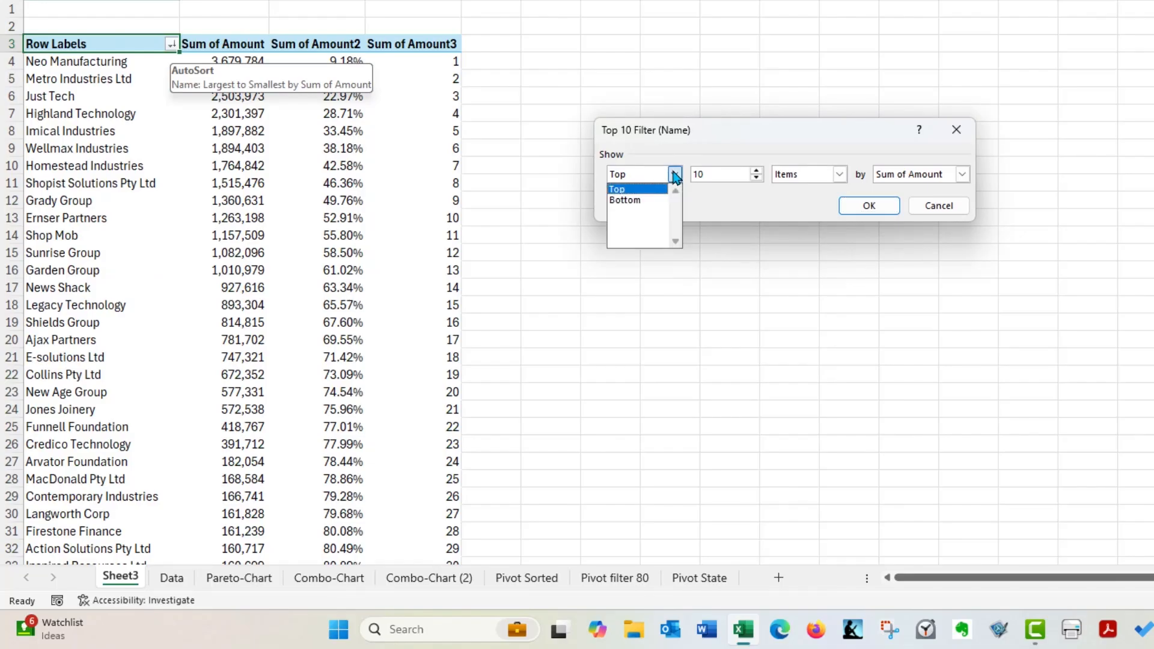
pyautogui.click(674, 174)
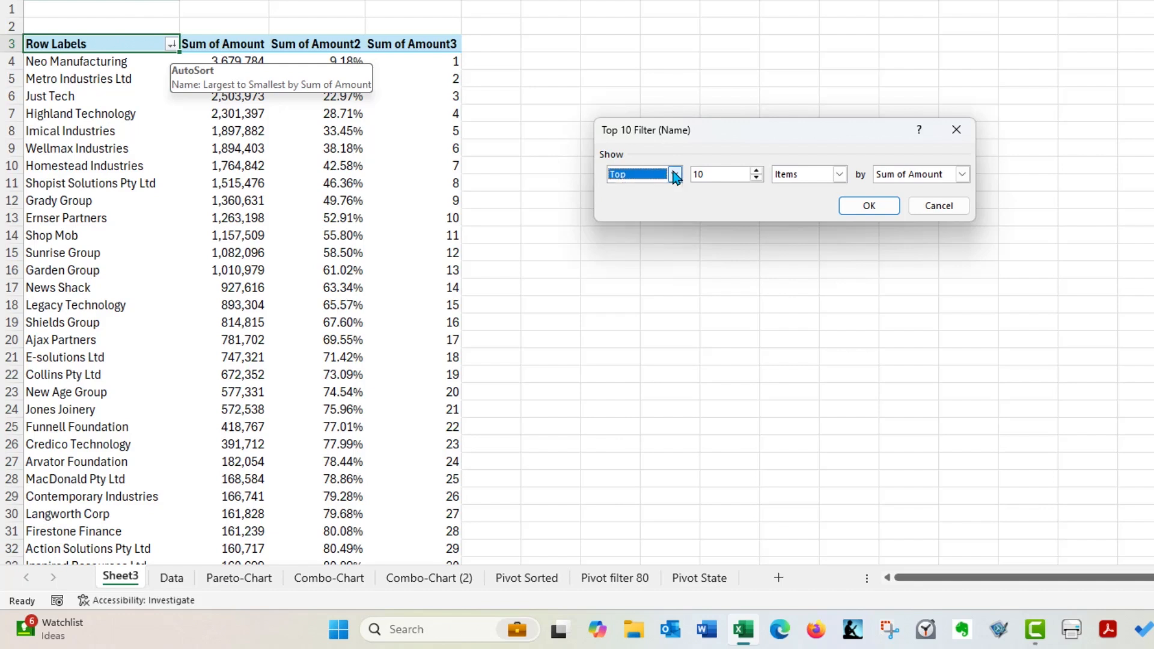
pyautogui.doubleClick(711, 174)
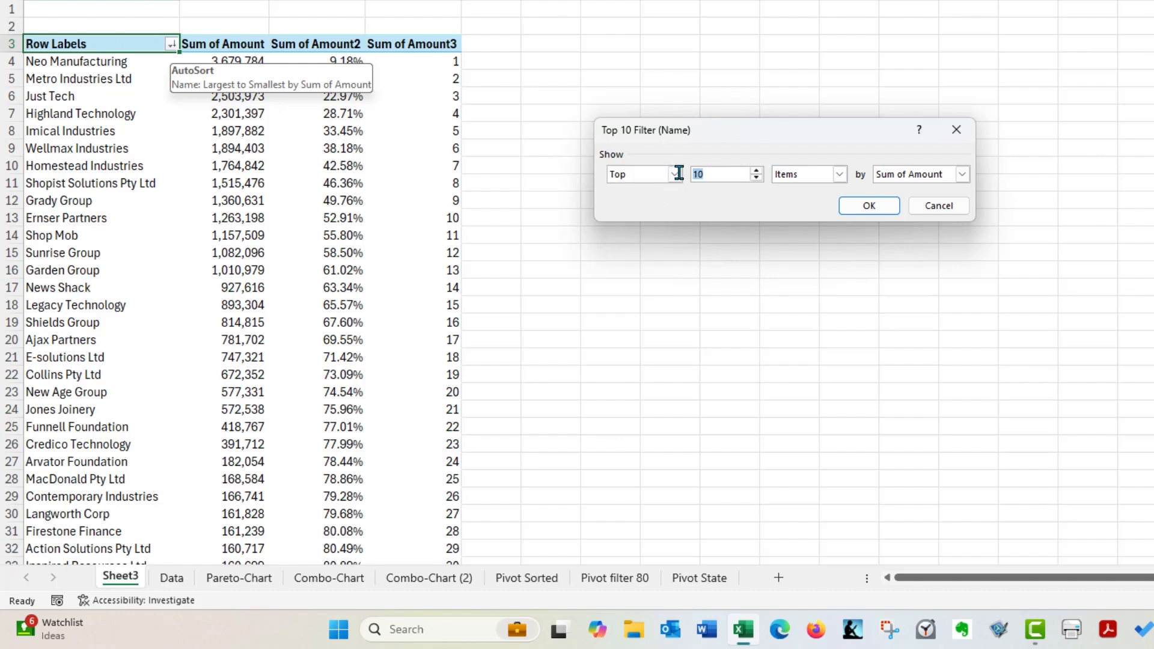
pyautogui.write('8')
pyautogui.click(840, 174)
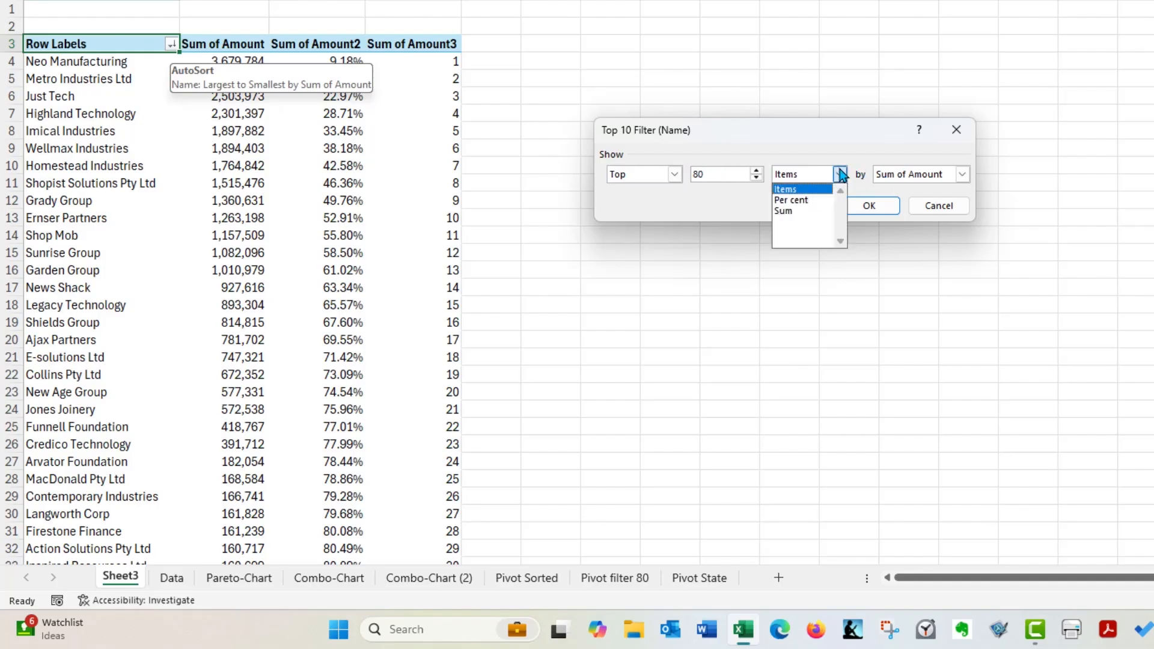
pyautogui.click(808, 200)
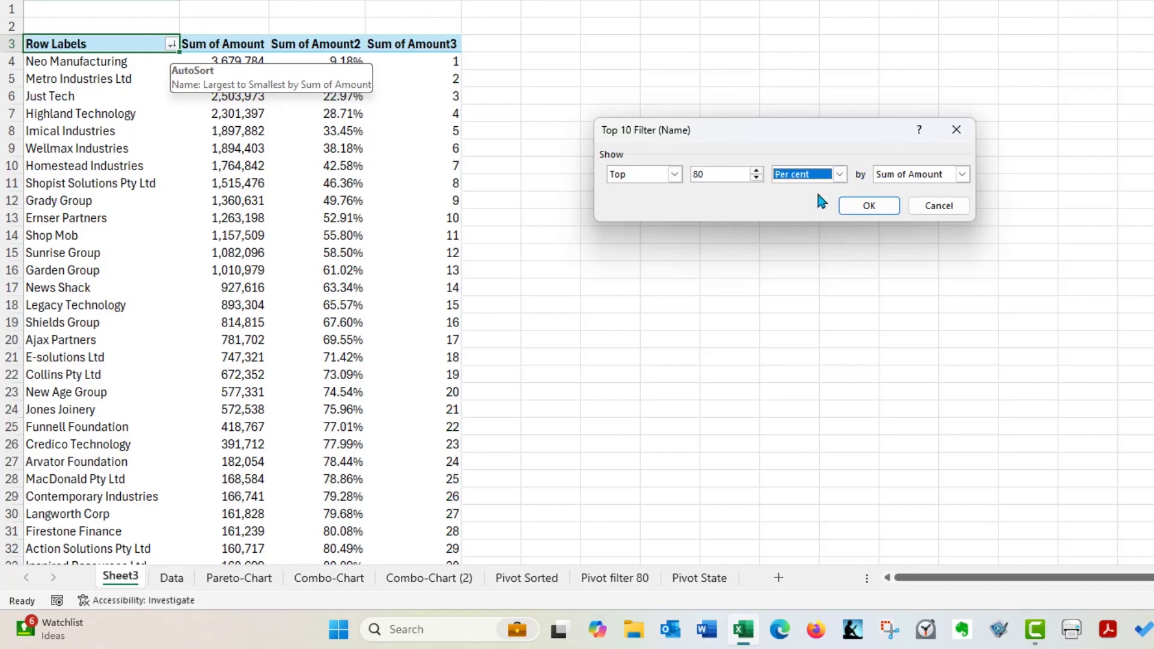
pyautogui.click(884, 207)
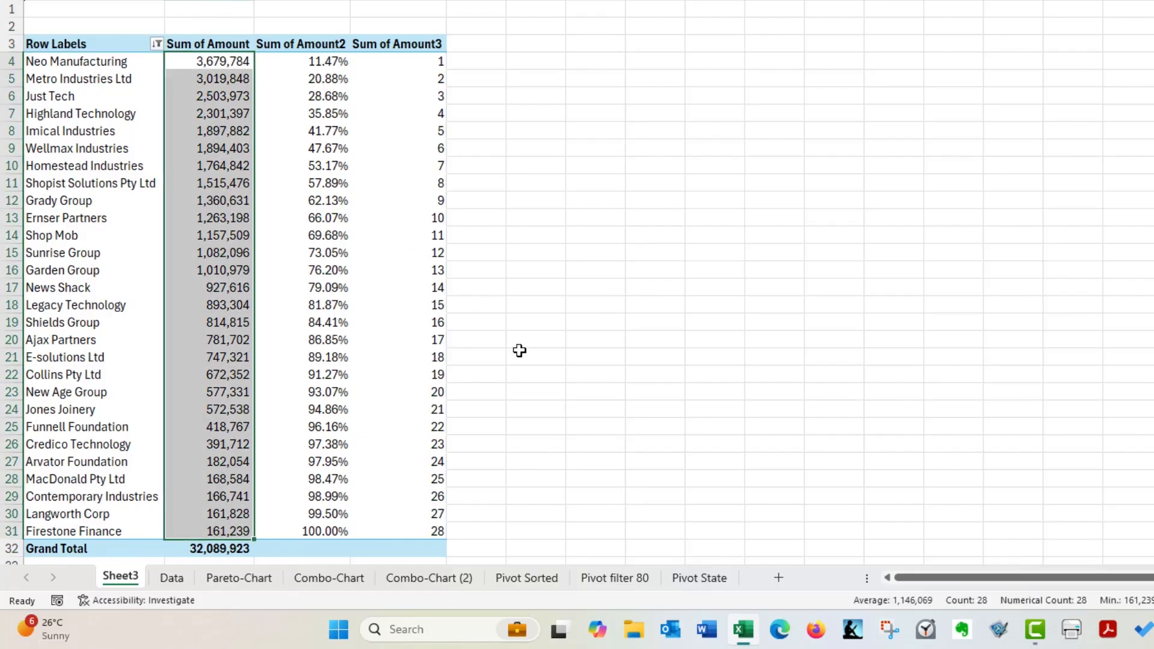
# Remove the running-total percentage and rank fields, Sum of Amount2 and Sum of Amount3, from the PivotTable values
pyautogui.moveTo(302, 0); pyautogui.dragTo(404, 0)
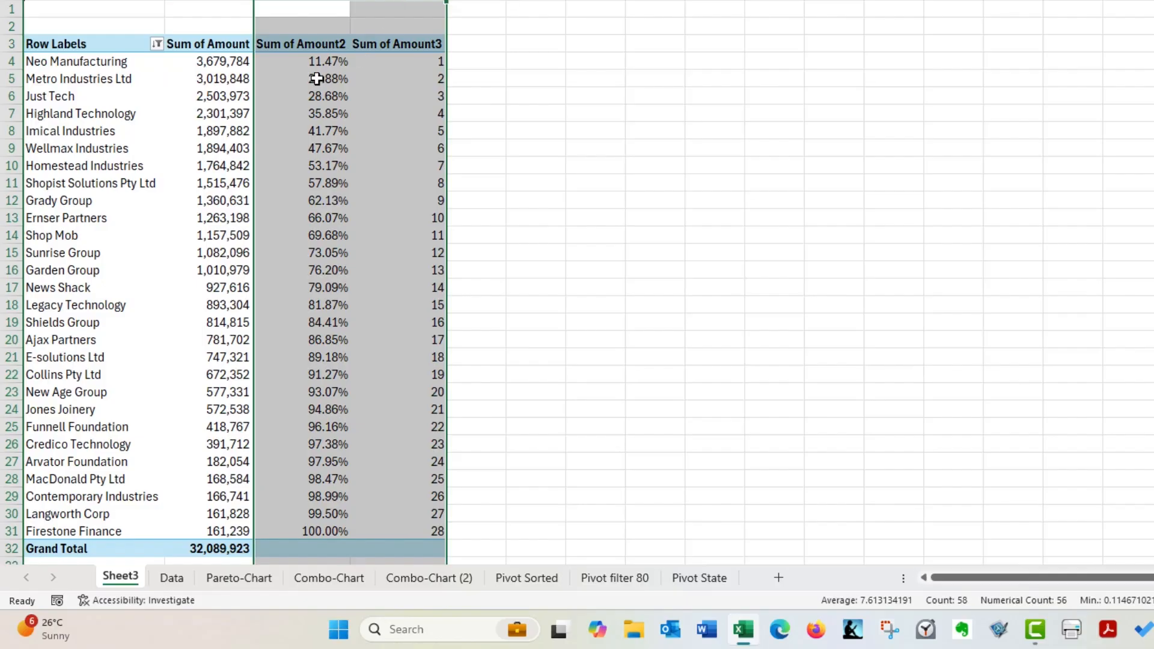
pyautogui.click(327, 64)
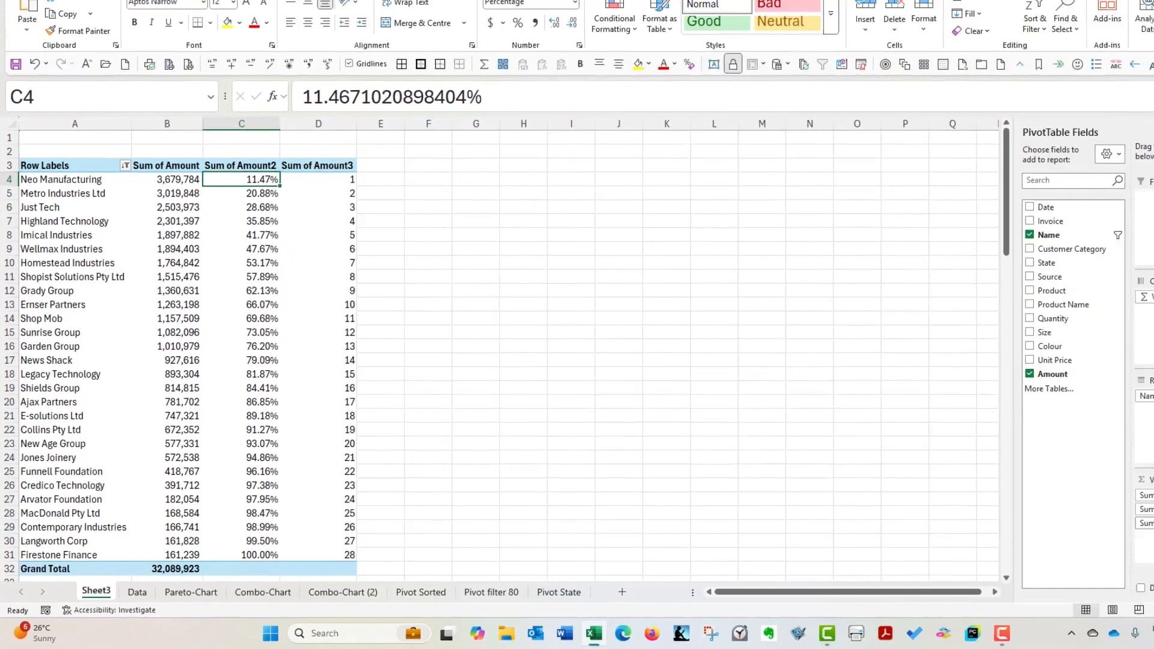
pyautogui.moveTo(1062, 535); pyautogui.dragTo(987, 464)
pyautogui.moveTo(1088, 523); pyautogui.dragTo(986, 458)
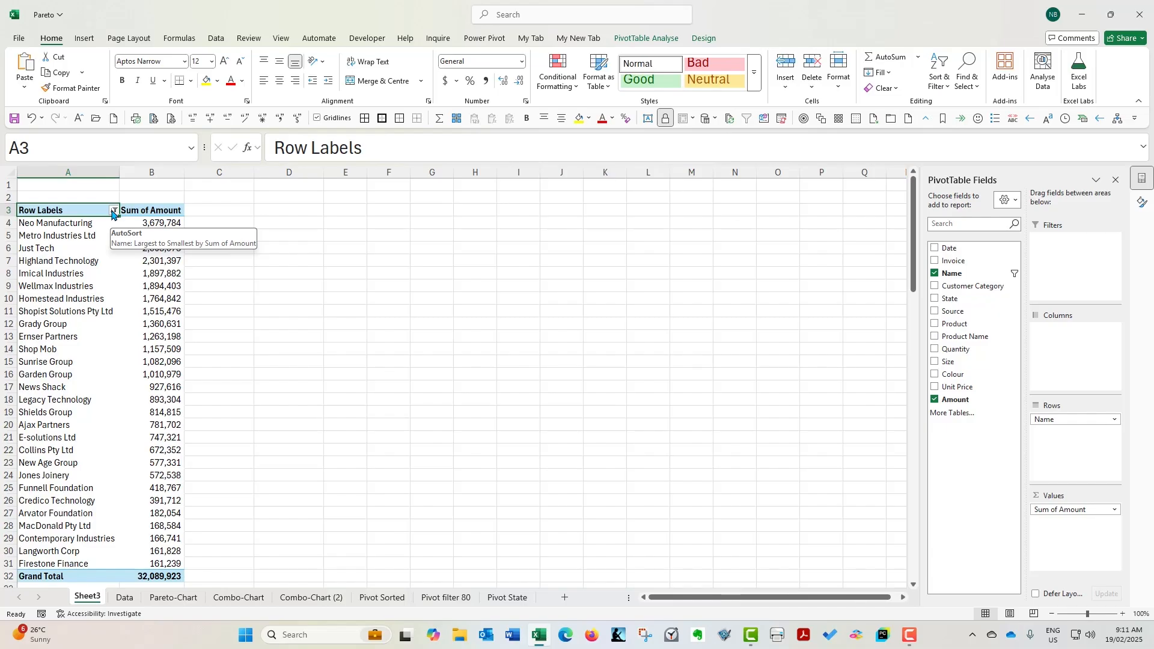
# Clear the client filter and undo the removal of Sum of Amount2 and Sum of Amount3 from the PivotTable
pyautogui.click(95, 225)
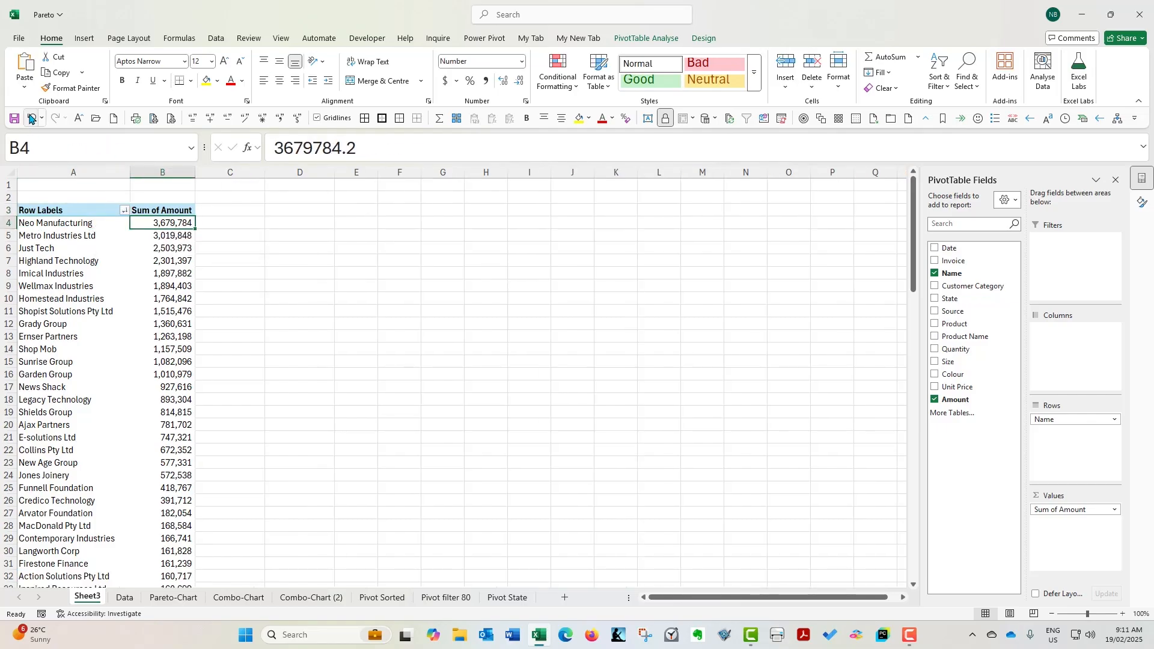
pyautogui.click(30, 119)
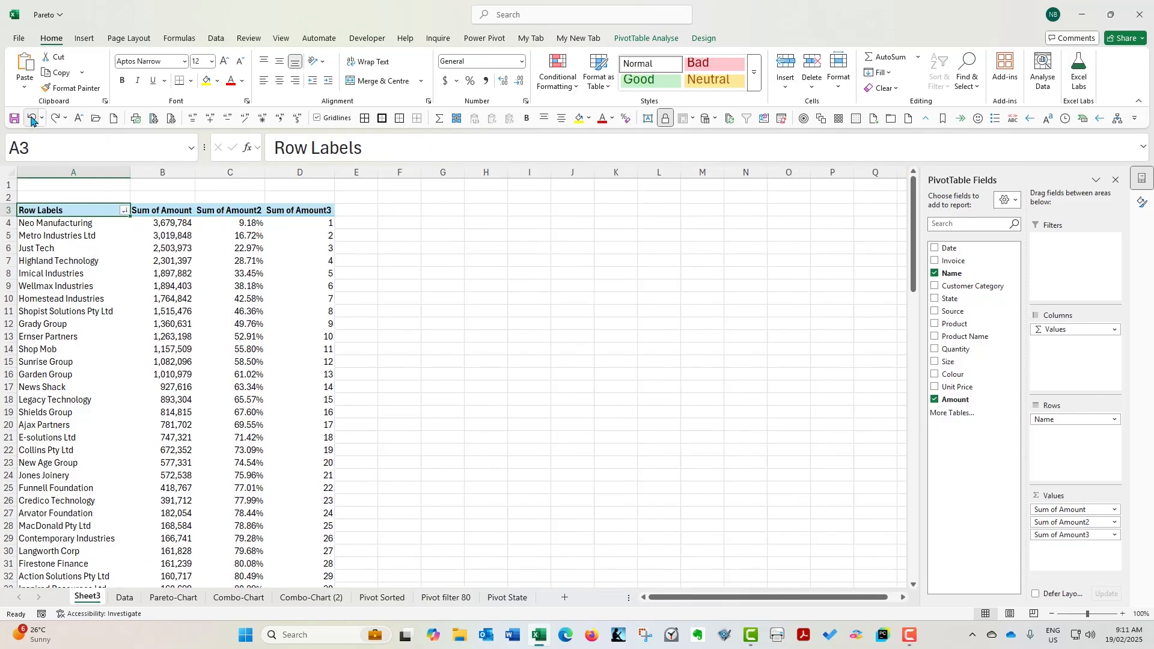
pyautogui.click(242, 223)
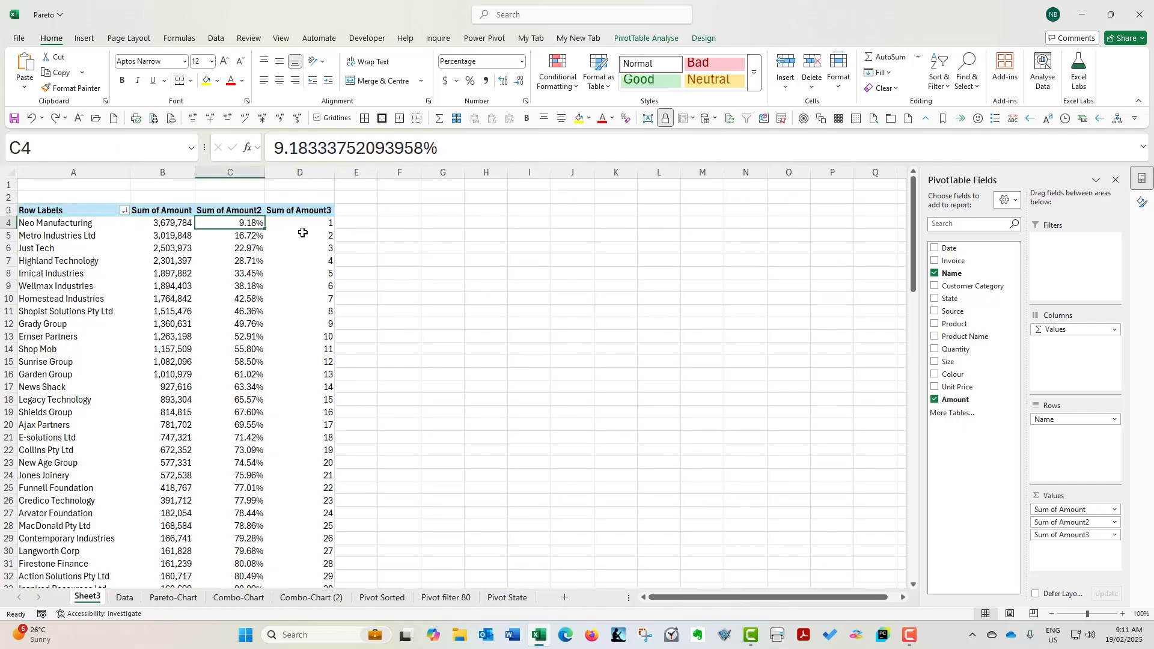
# Insert a slicer for the State field and place it beside the PivotTable, level with its header row
pyautogui.click(160, 249)
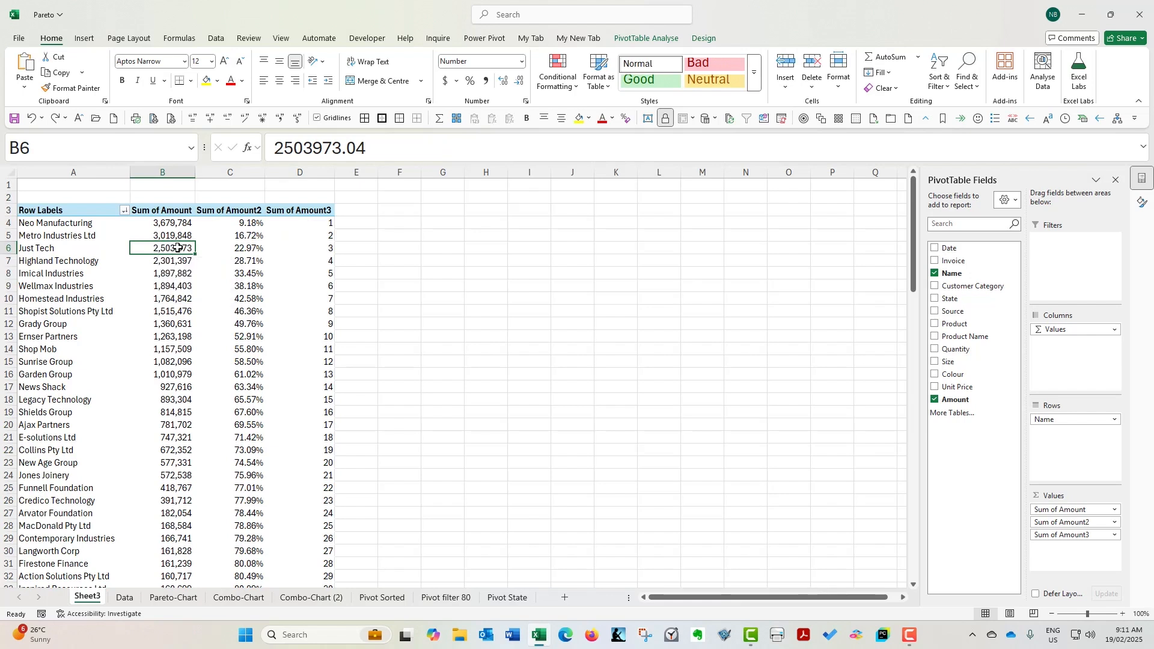
pyautogui.click(631, 40)
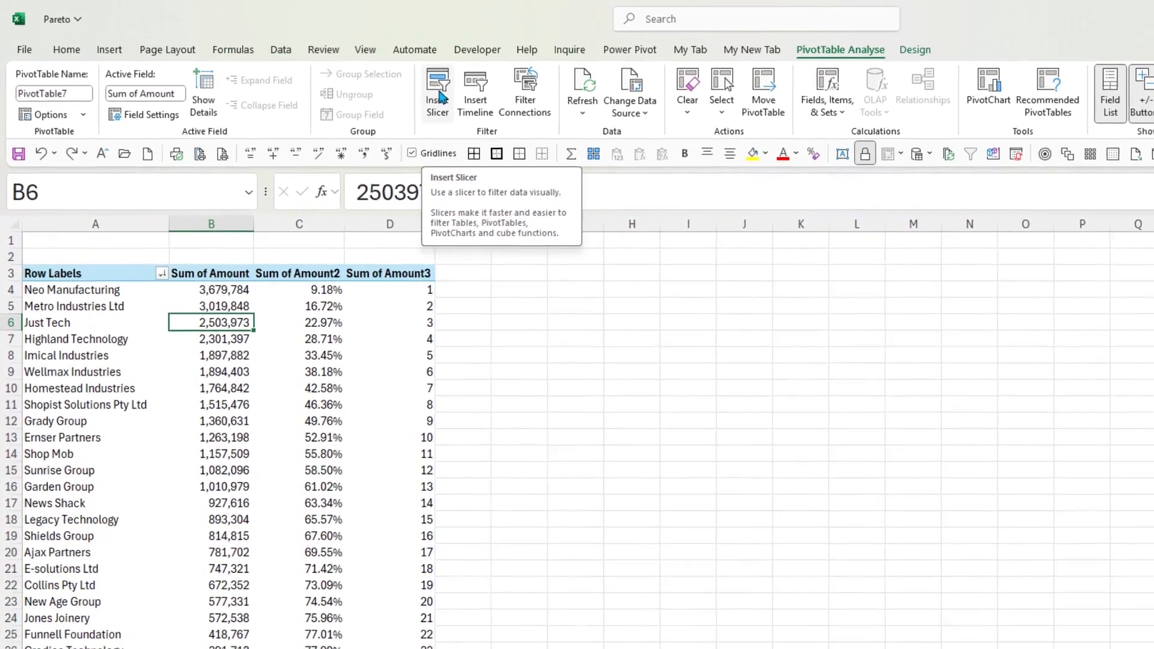
pyautogui.click(383, 85)
pyautogui.moveTo(700, 263); pyautogui.dragTo(541, 265)
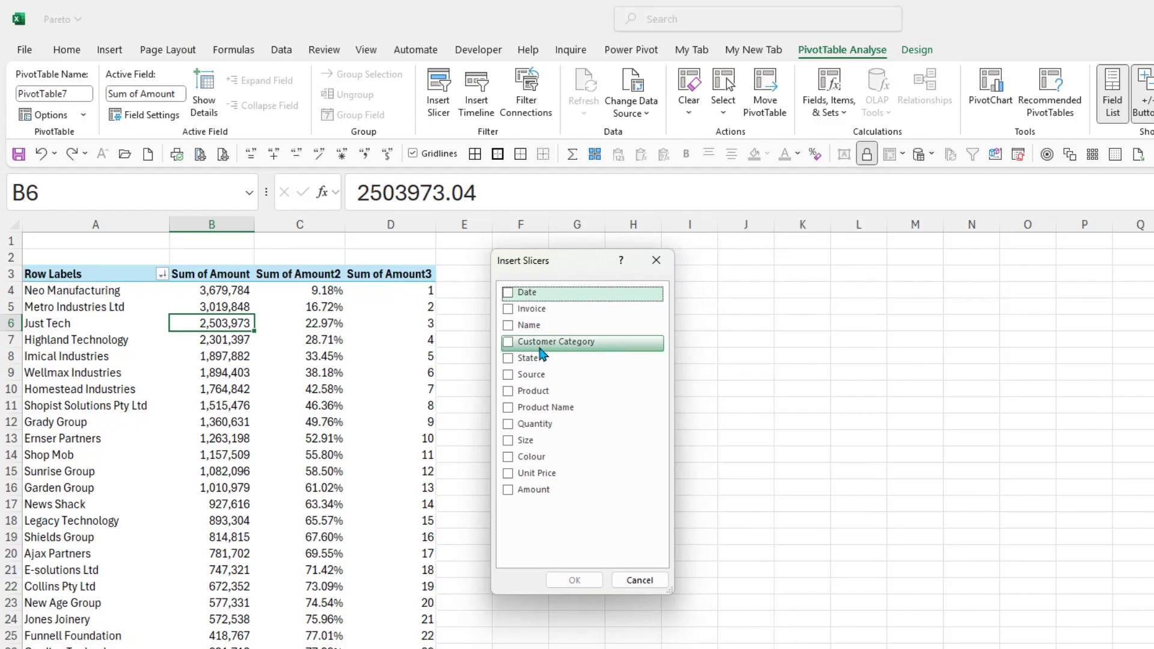
pyautogui.click(529, 358)
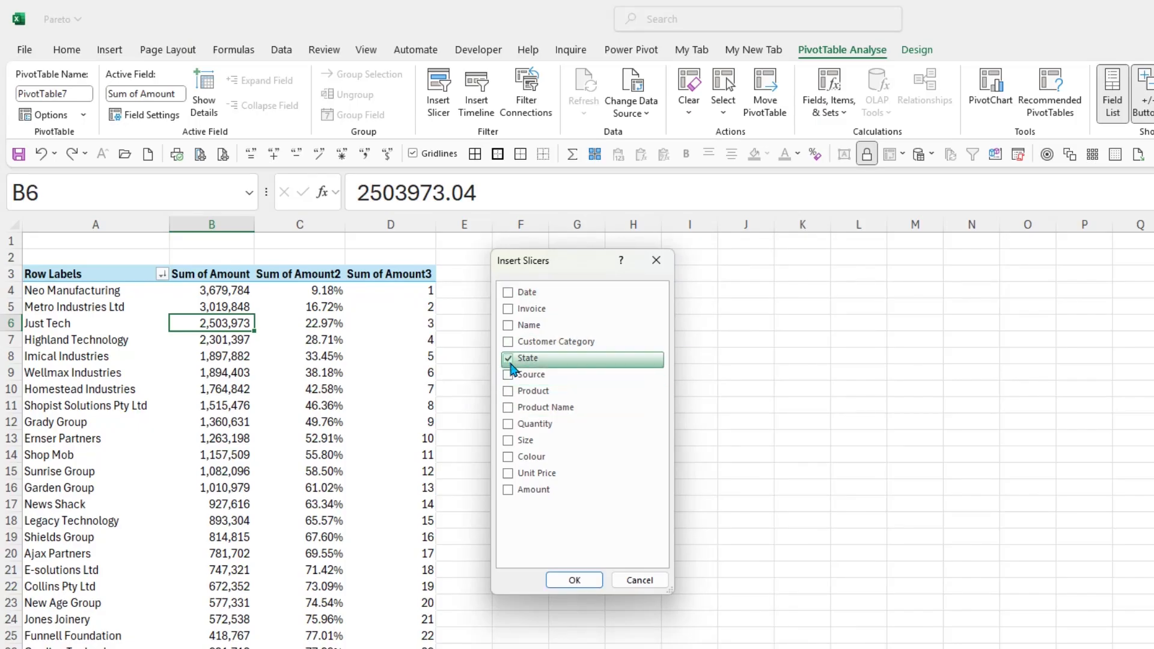
pyautogui.click(575, 581)
pyautogui.moveTo(593, 415); pyautogui.dragTo(557, 279)
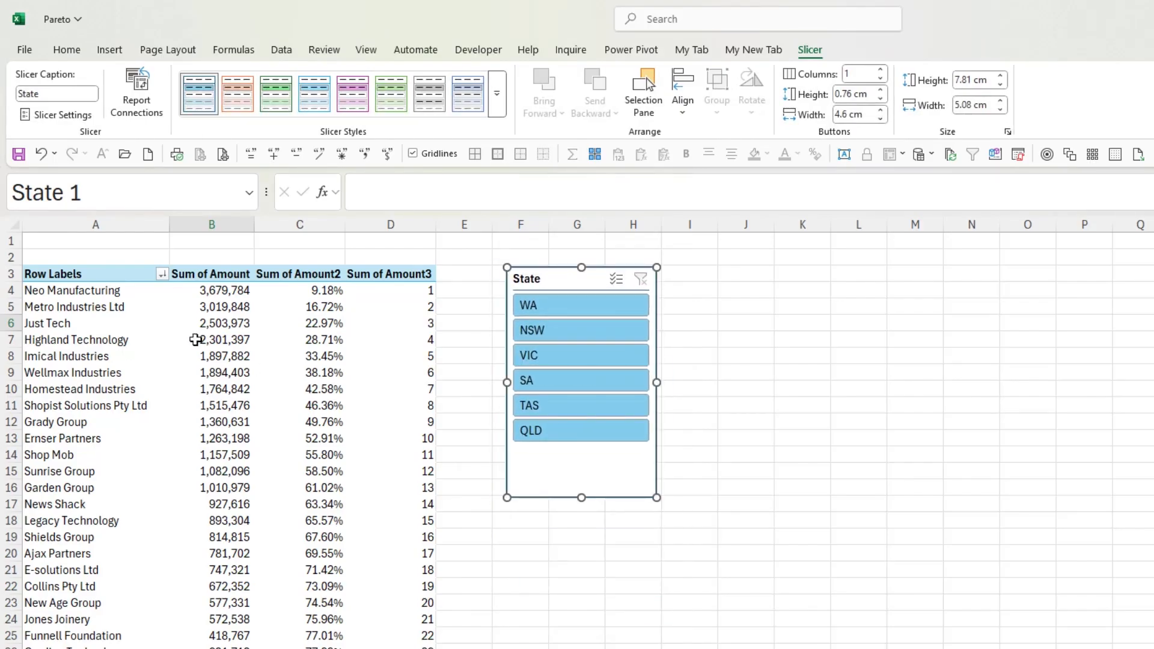
# Filter the PivotTable with the State slicer by WA, NSW and VIC in turn, ending on VIC
pyautogui.click(568, 305)
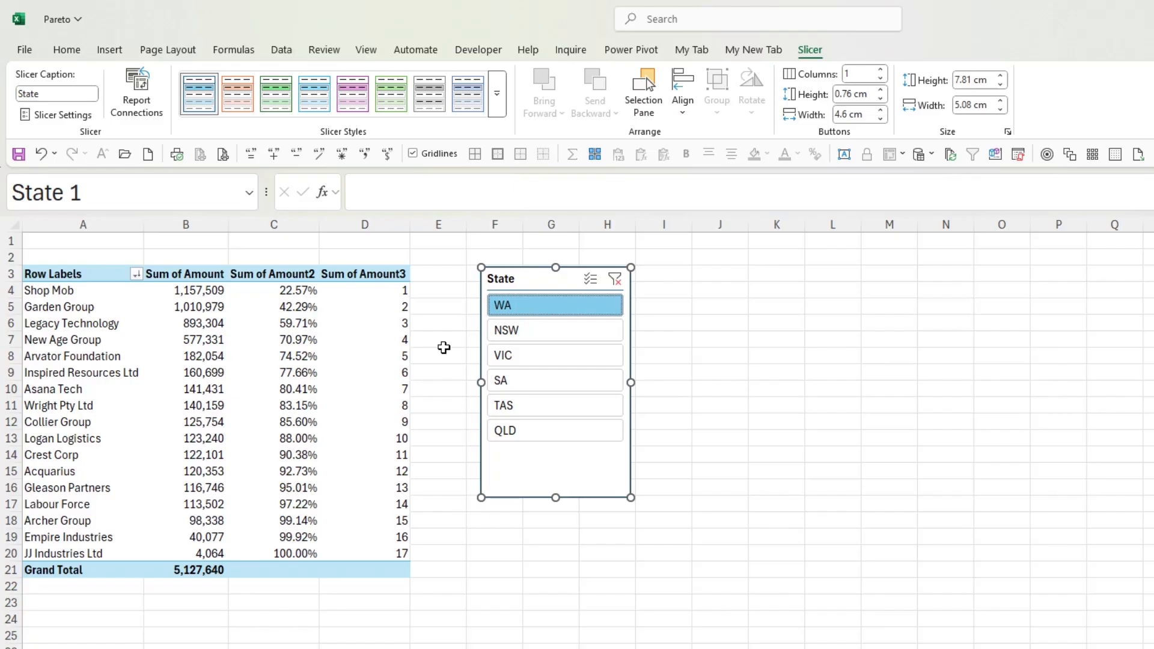
pyautogui.click(554, 329)
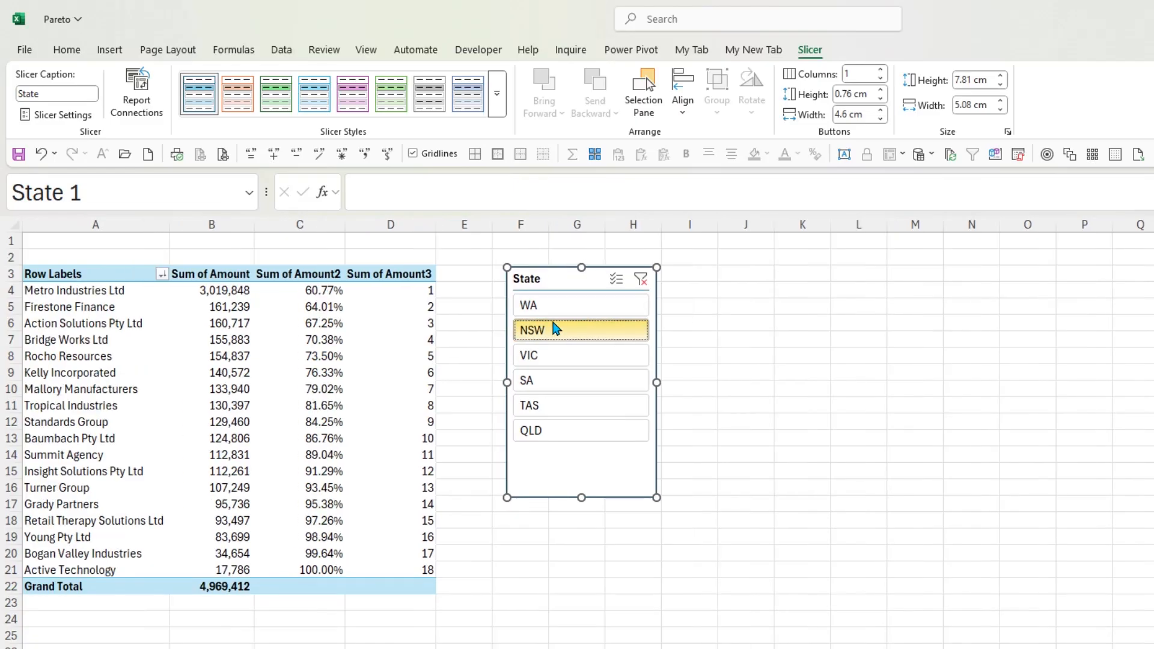
pyautogui.click(550, 357)
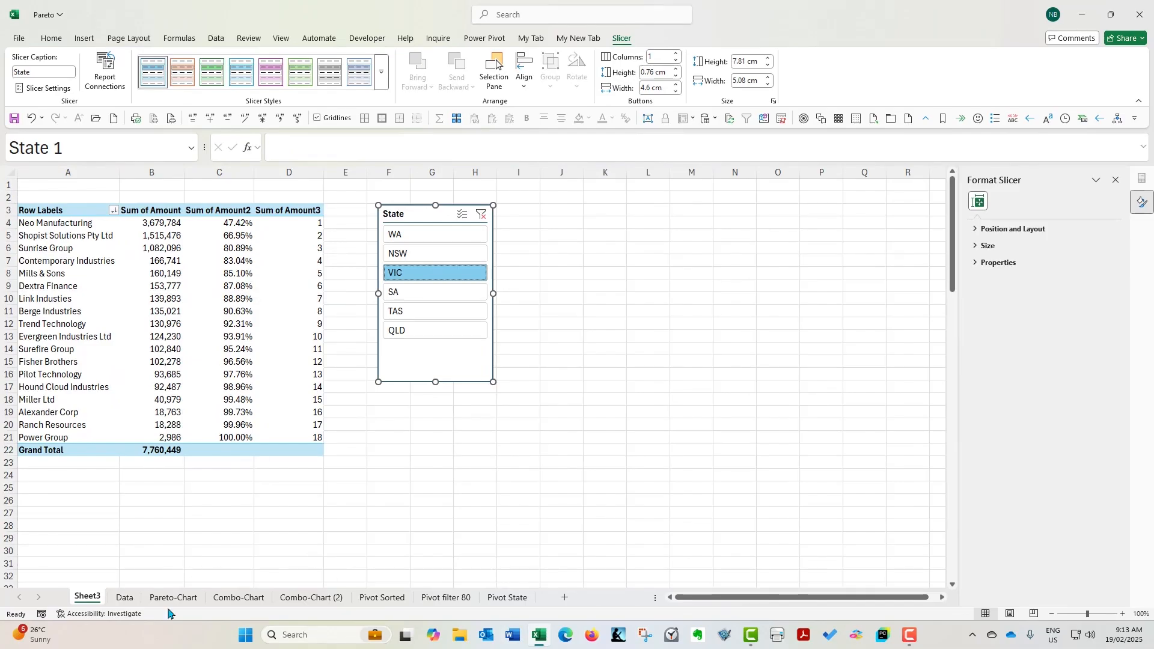
# Examine how the A3 formula on the Combo-Chart (2) sheet filters client names by the state in A1, leaving it unedited
pyautogui.click(239, 596)
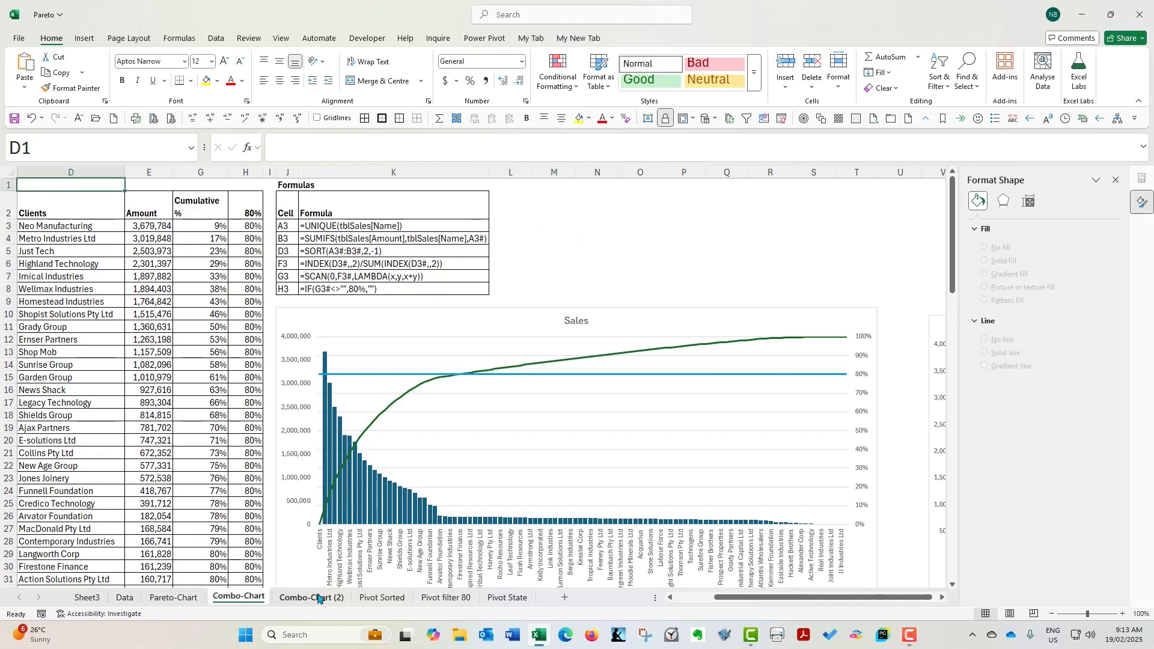
pyautogui.click(318, 597)
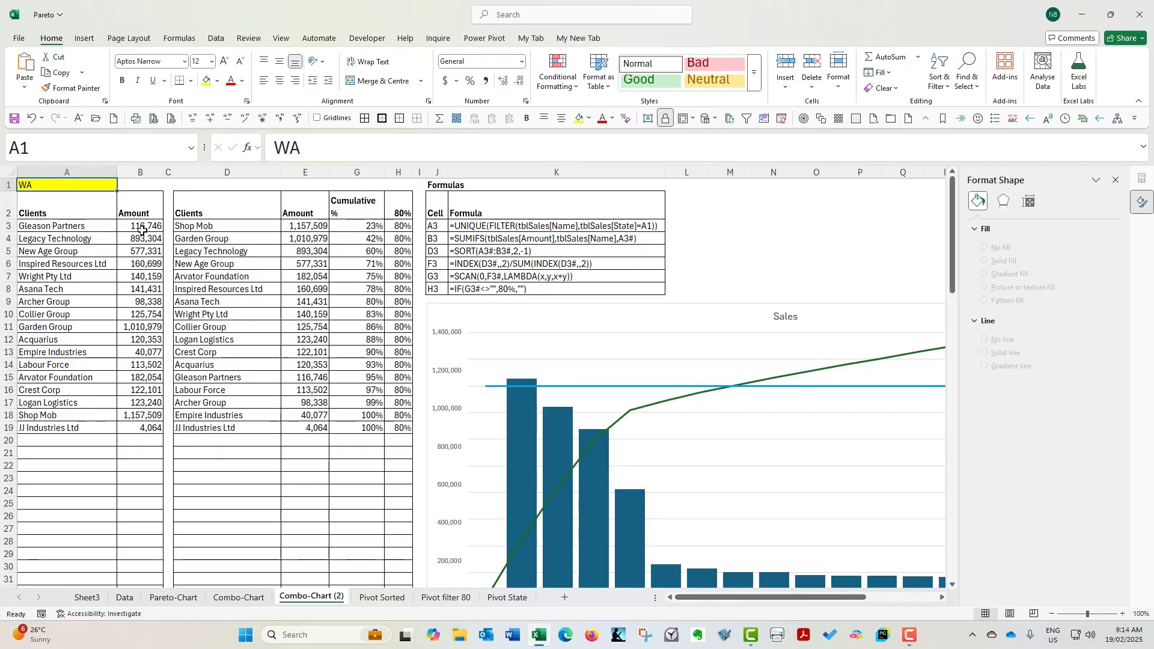
pyautogui.click(82, 226)
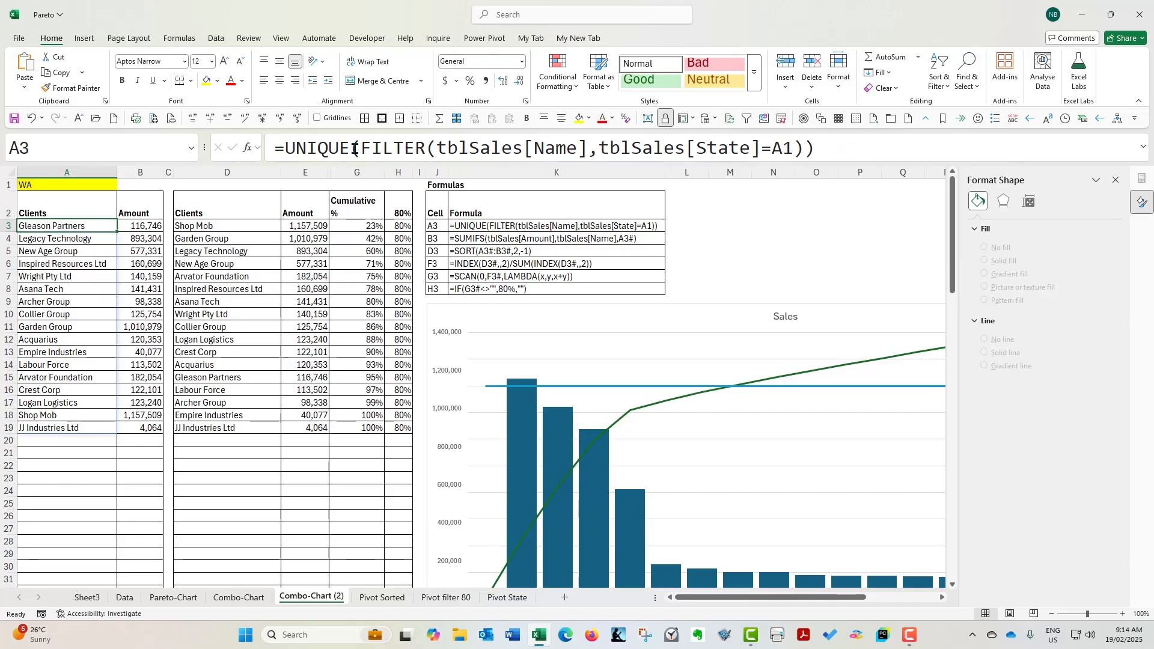
pyautogui.moveTo(361, 148); pyautogui.dragTo(804, 150)
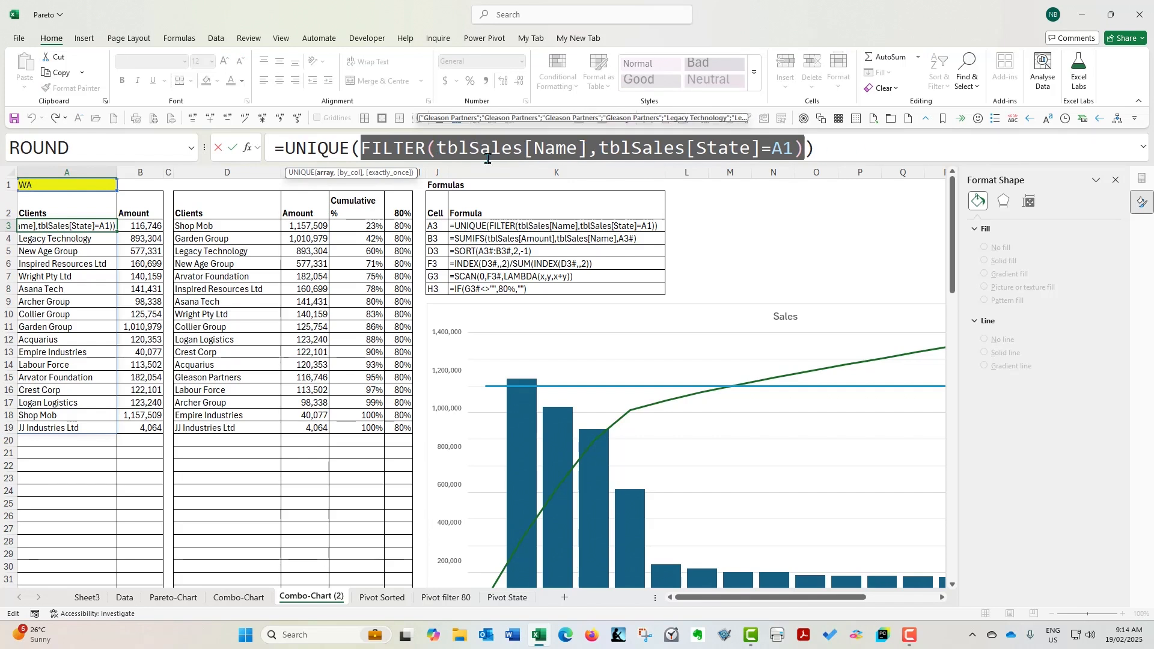
pyautogui.moveTo(437, 148); pyautogui.dragTo(795, 148)
pyautogui.click(775, 147)
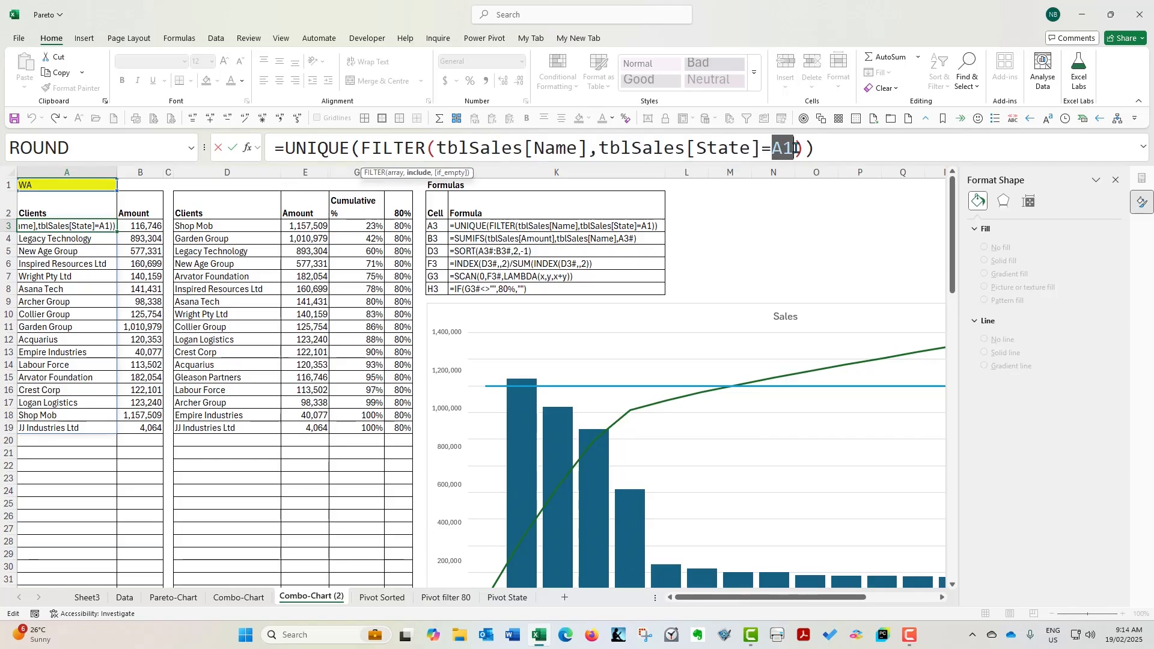
pyautogui.moveTo(361, 147); pyautogui.dragTo(811, 155)
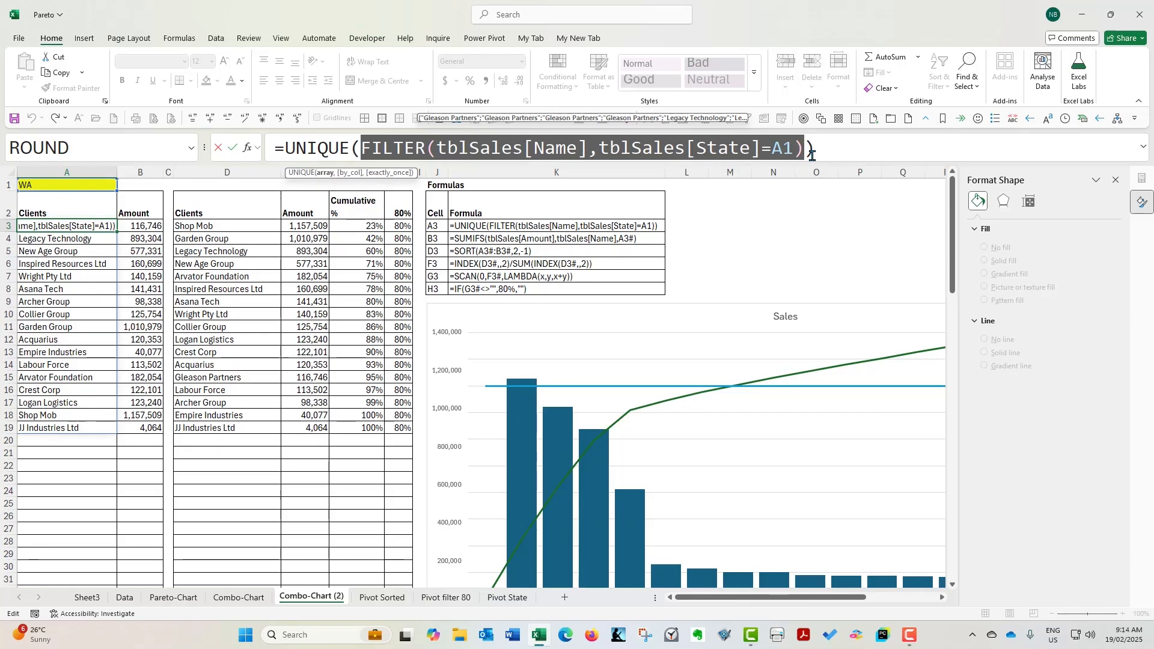
pyautogui.click(217, 147)
# Show the available top/bottom conditional formatting rules for cell D3 of the sorted client list
pyautogui.click(229, 226)
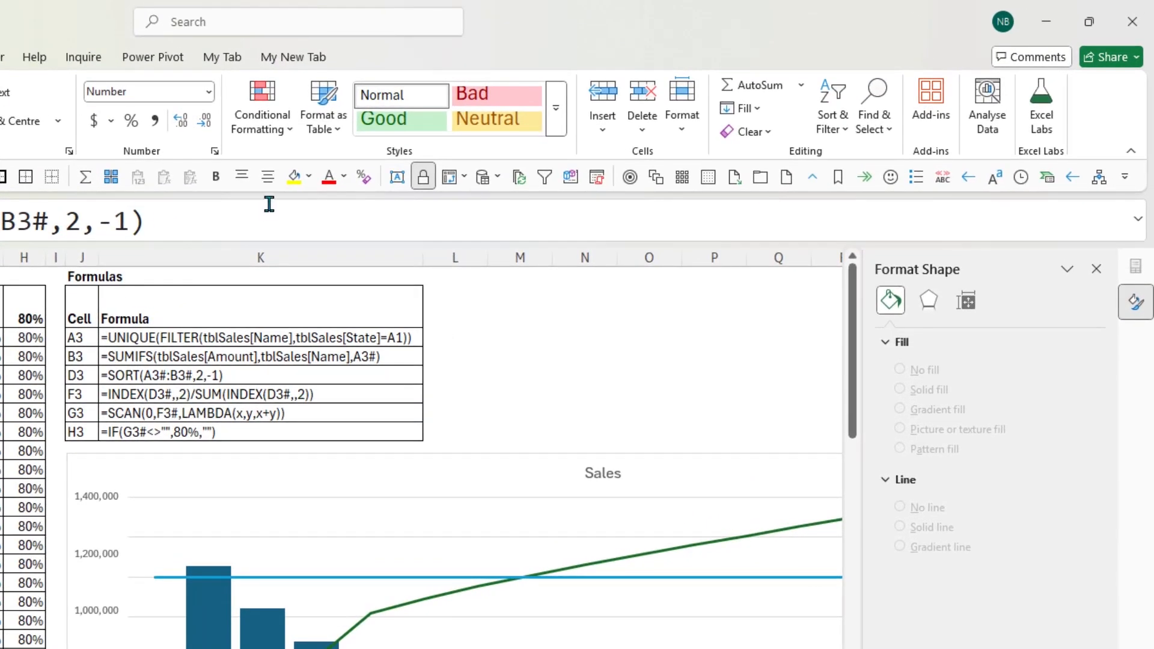
pyautogui.click(272, 133)
pyautogui.moveTo(290, 202)
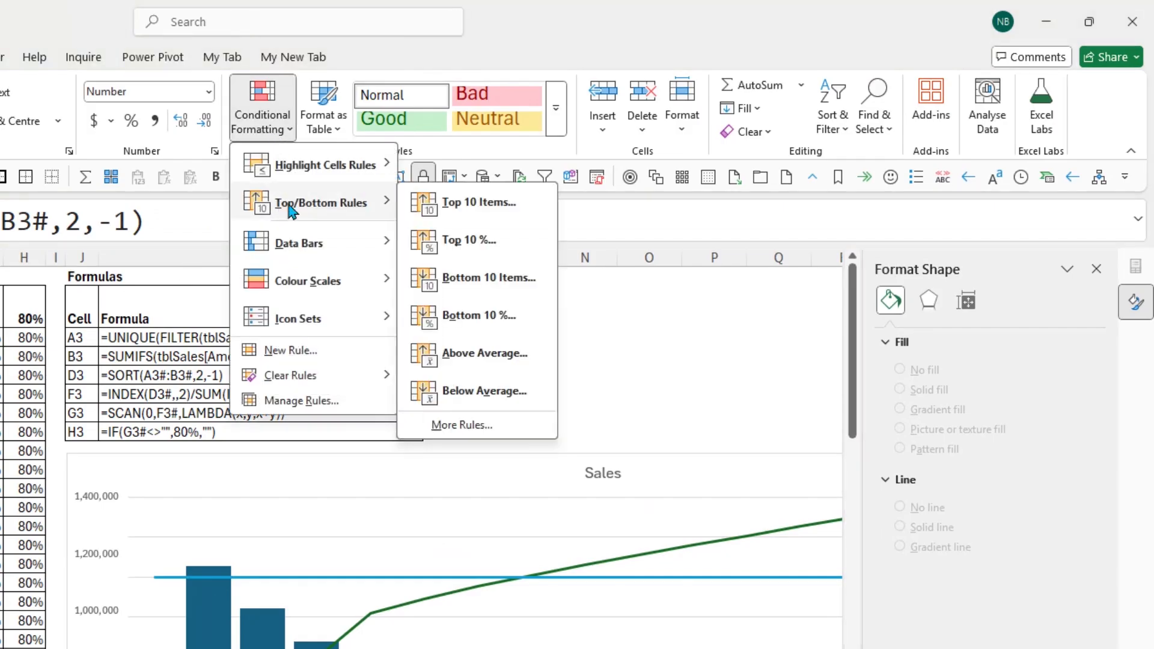